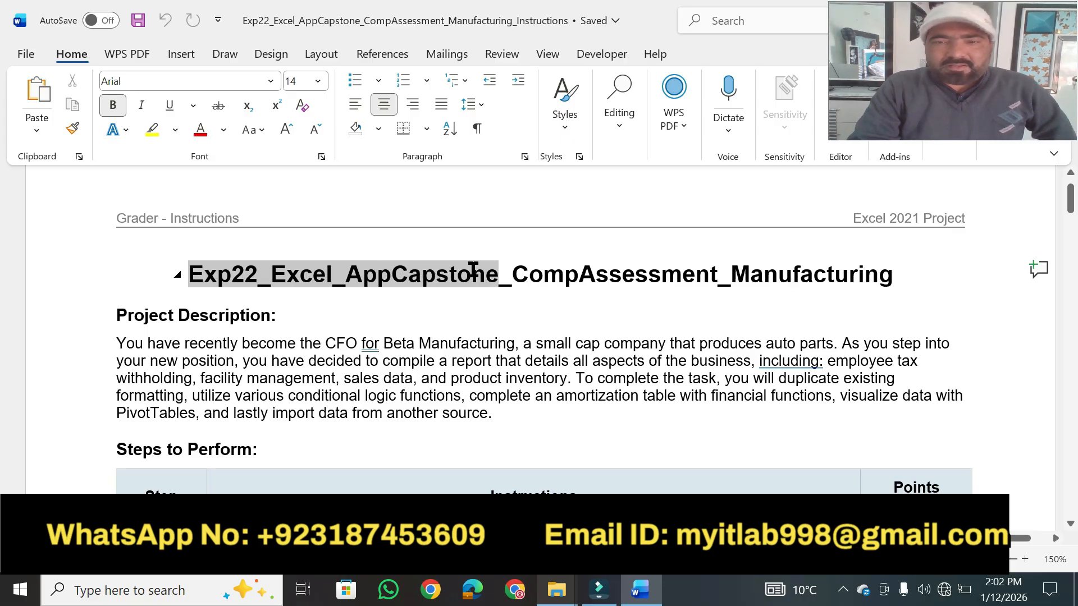
# Step: Set the document title Exp22_Excel_AppCapstone_CompAssessment_Manufacturing to font size 16 and highlight it in yellow
pyautogui.moveTo(715, 269); pyautogui.dragTo(790, 276)
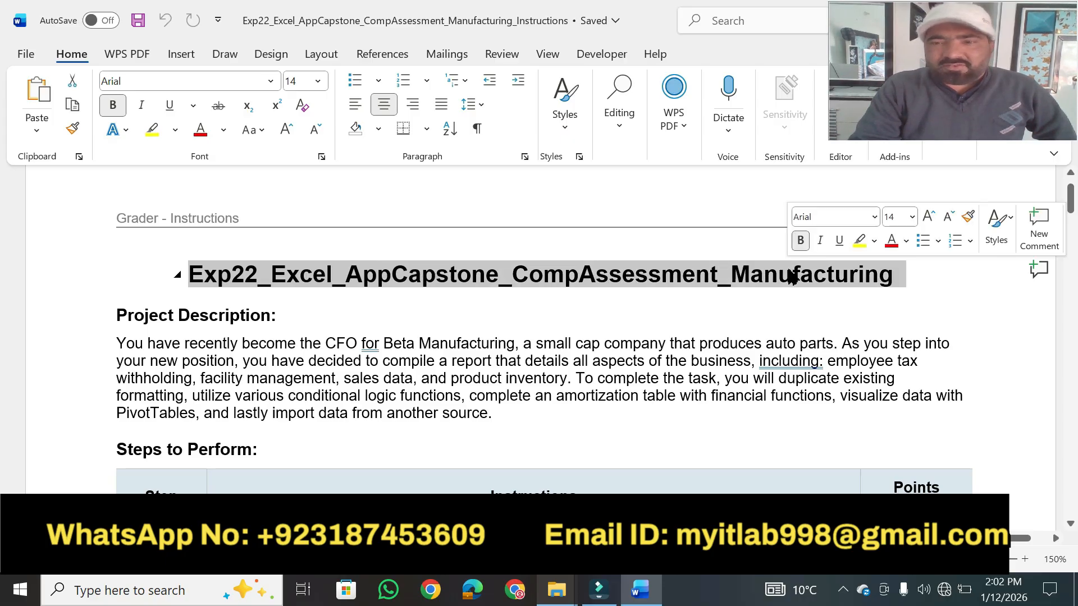
pyautogui.click(912, 217)
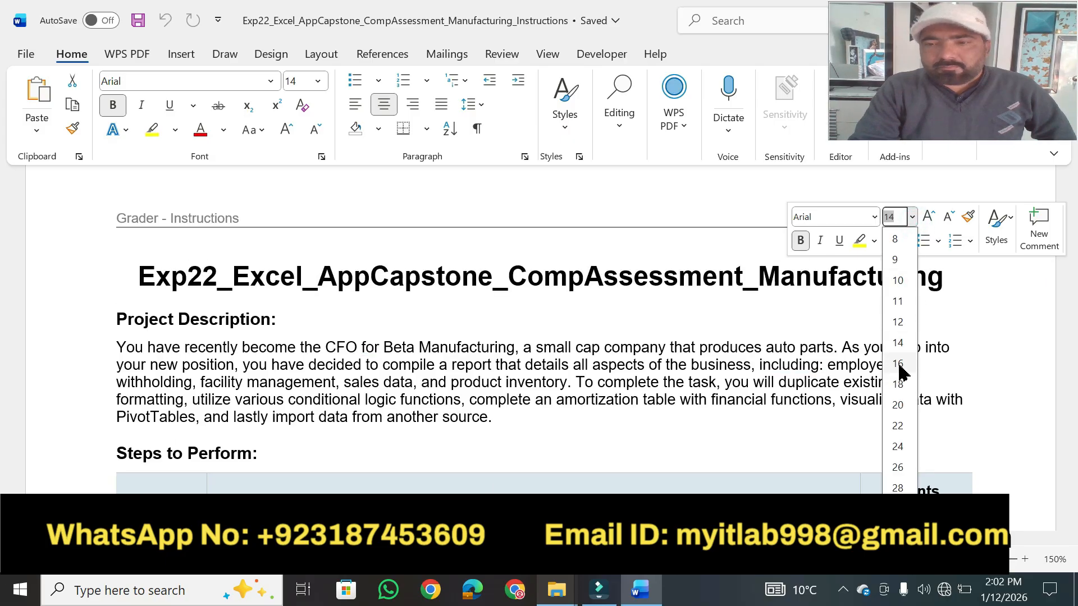
pyautogui.click(898, 365)
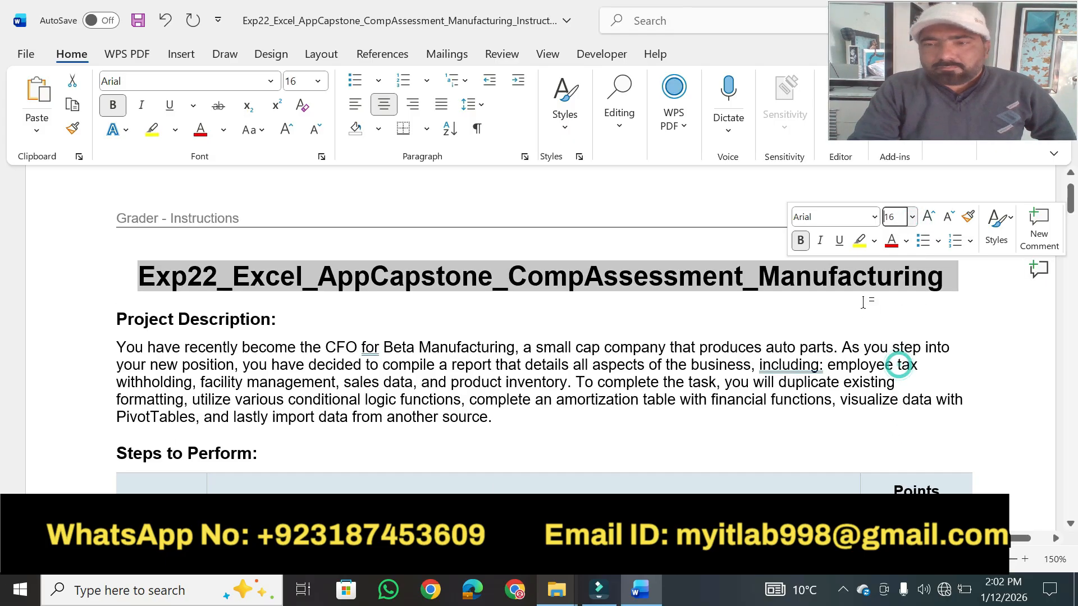
pyautogui.click(860, 241)
# Step: Set the "Project Description:" heading to font size 18 and highlight it in yellow
pyautogui.moveTo(288, 319); pyautogui.dragTo(137, 320)
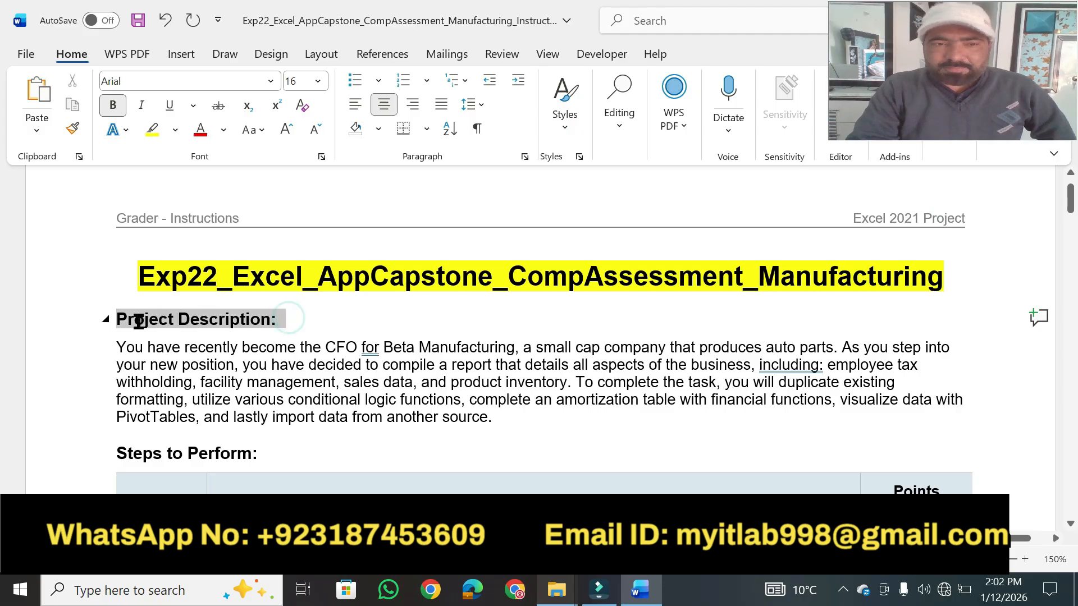
pyautogui.click(262, 270)
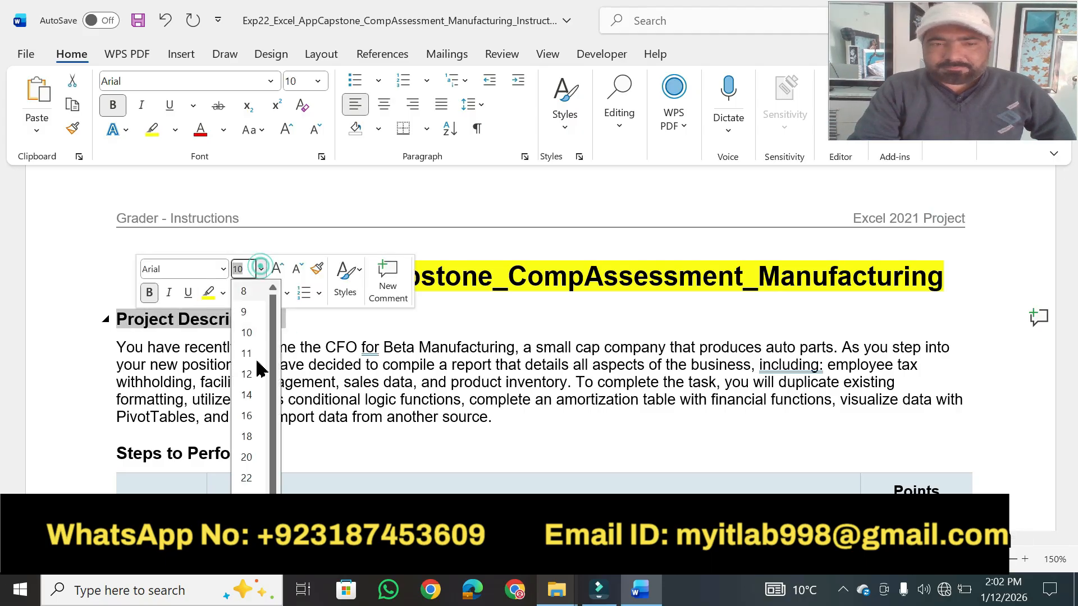
pyautogui.click(251, 439)
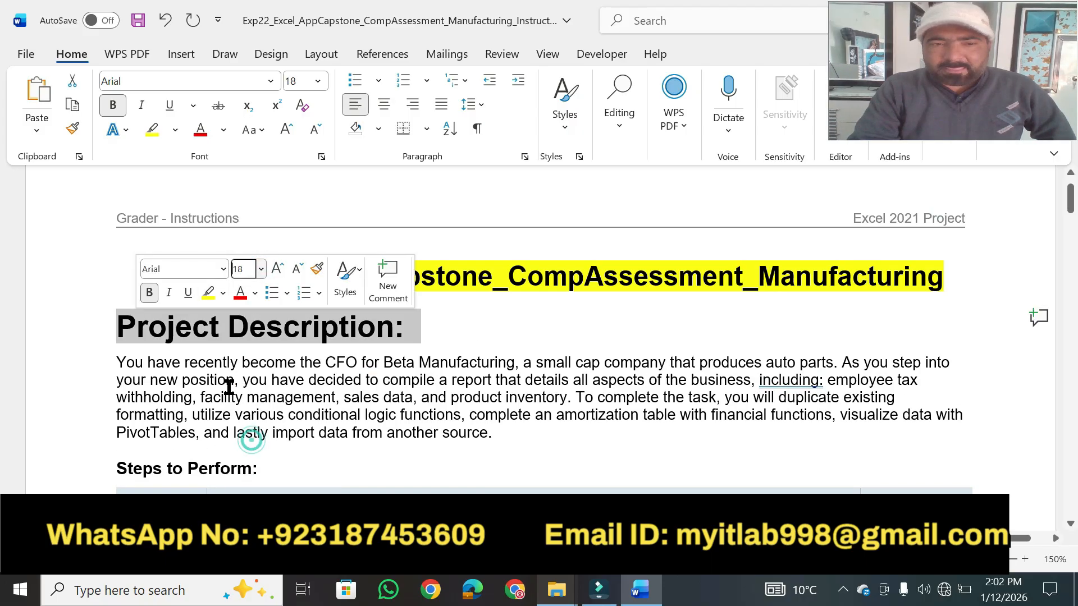
pyautogui.click(208, 292)
pyautogui.click(425, 350)
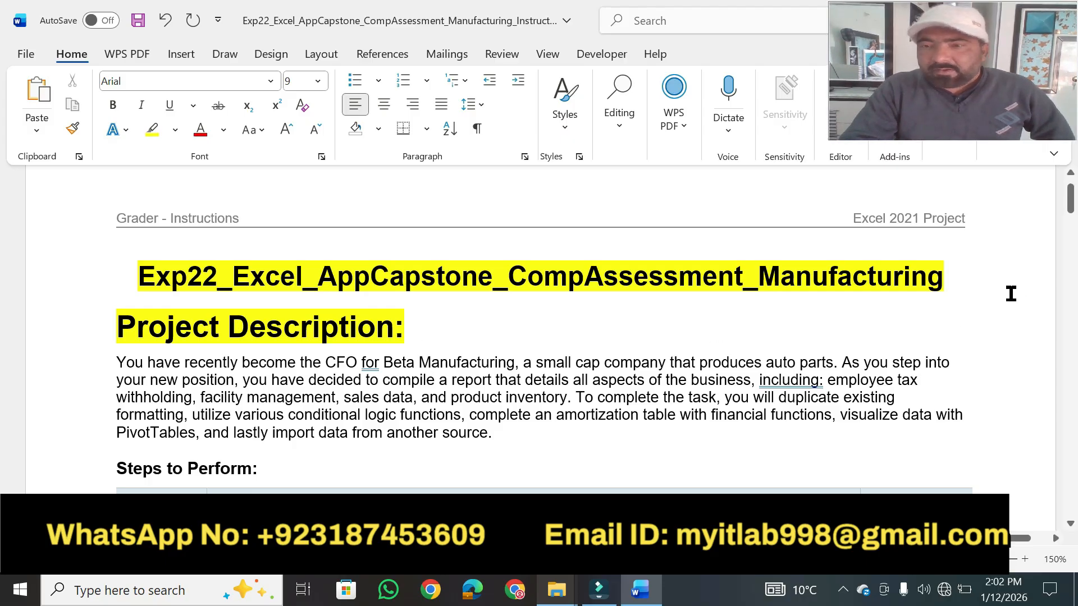
# Step: Highlight the whole step 30 instruction about saving and submitting the file in yellow
pyautogui.moveTo(1072, 203); pyautogui.dragTo(1072, 236)
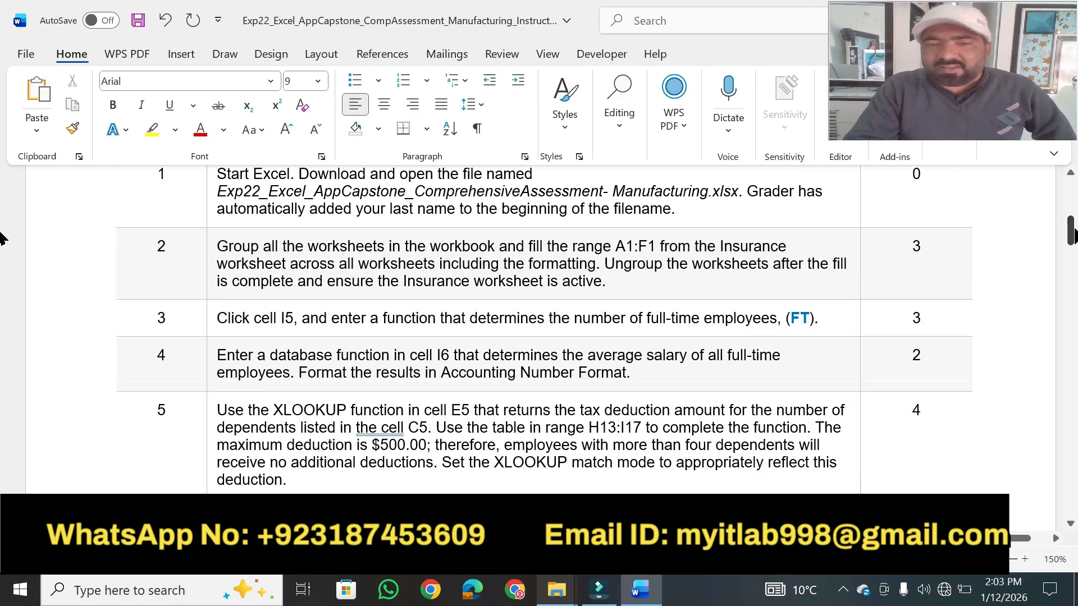
pyautogui.moveTo(1071, 236); pyautogui.dragTo(1070, 475)
pyautogui.moveTo(481, 365); pyautogui.dragTo(218, 349)
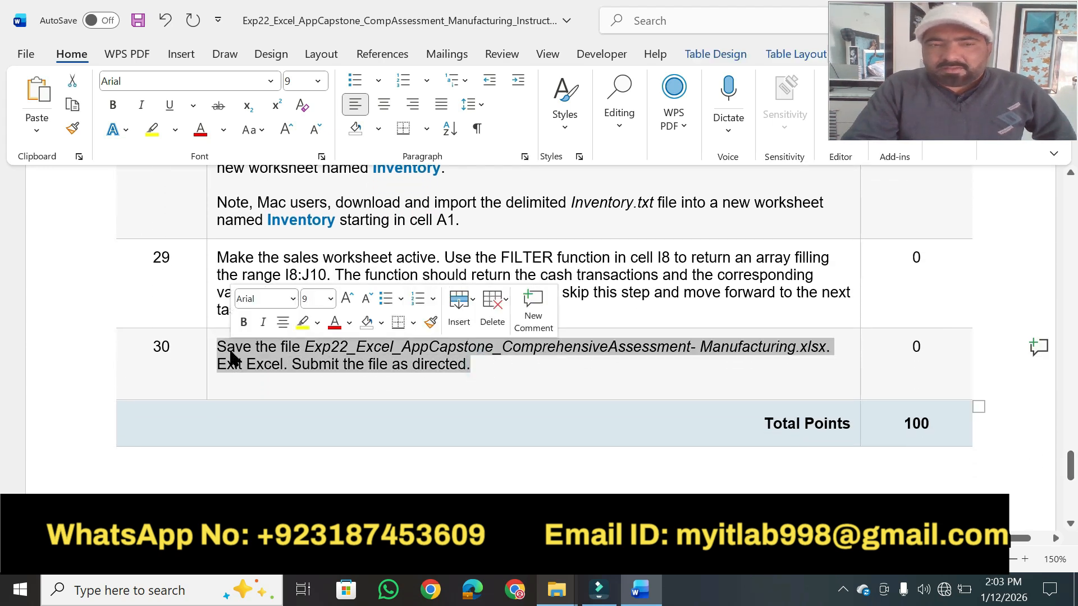
pyautogui.click(303, 323)
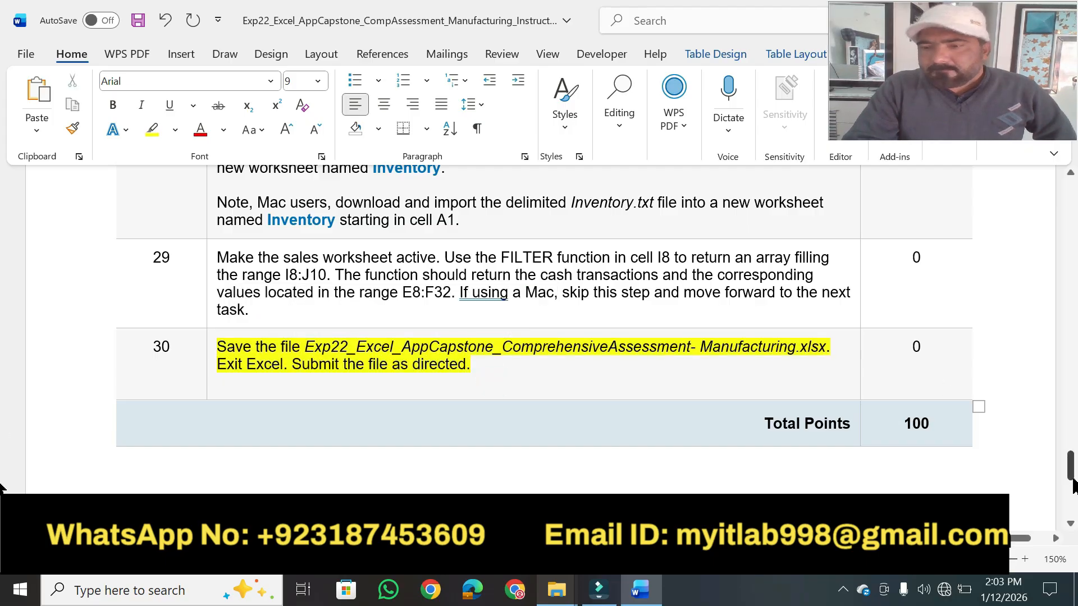
# Step: Highlight key phrases in the project description's first two lines, from "recently become the CFO" to "report that details all aspects of the business"
pyautogui.moveTo(1071, 474); pyautogui.dragTo(1068, 213)
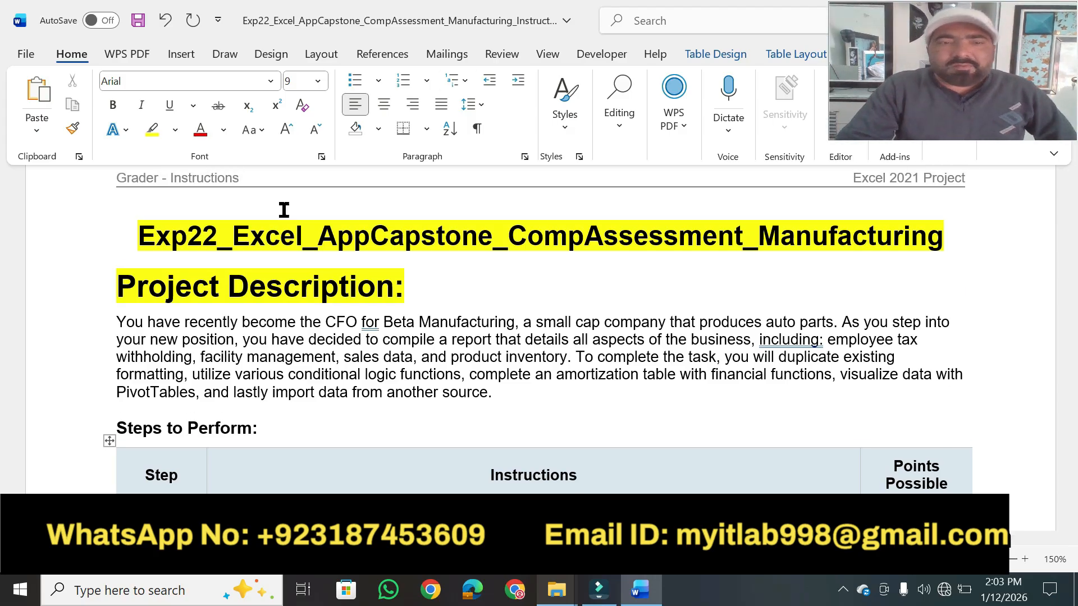
pyautogui.click(151, 129)
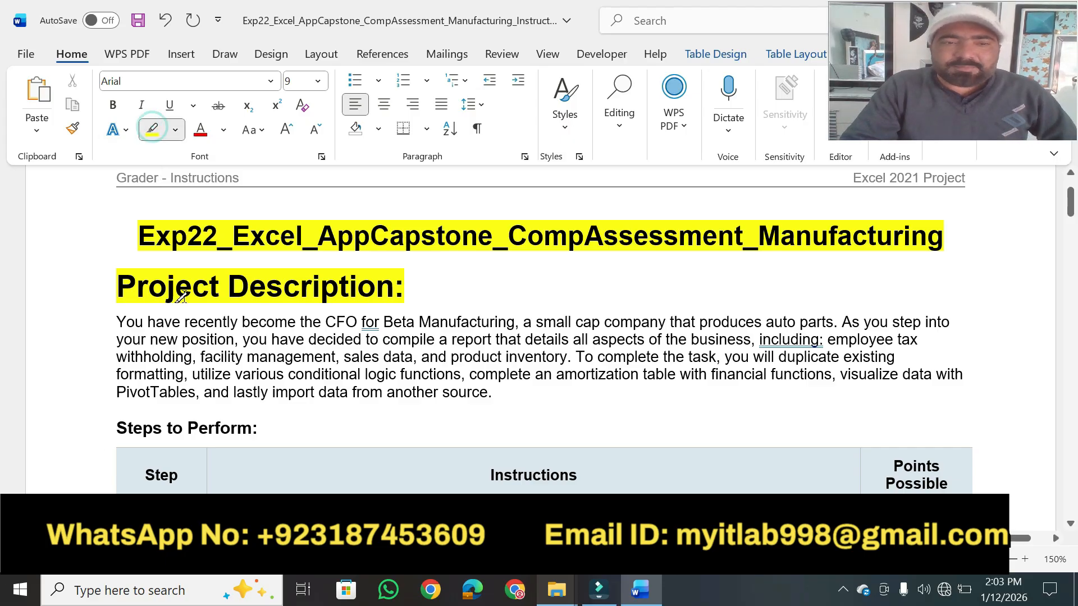
pyautogui.moveTo(185, 325)
pyautogui.mouseDown()
pyautogui.moveTo(573, 320)
pyautogui.moveTo(515, 319)
pyautogui.mouseUp()
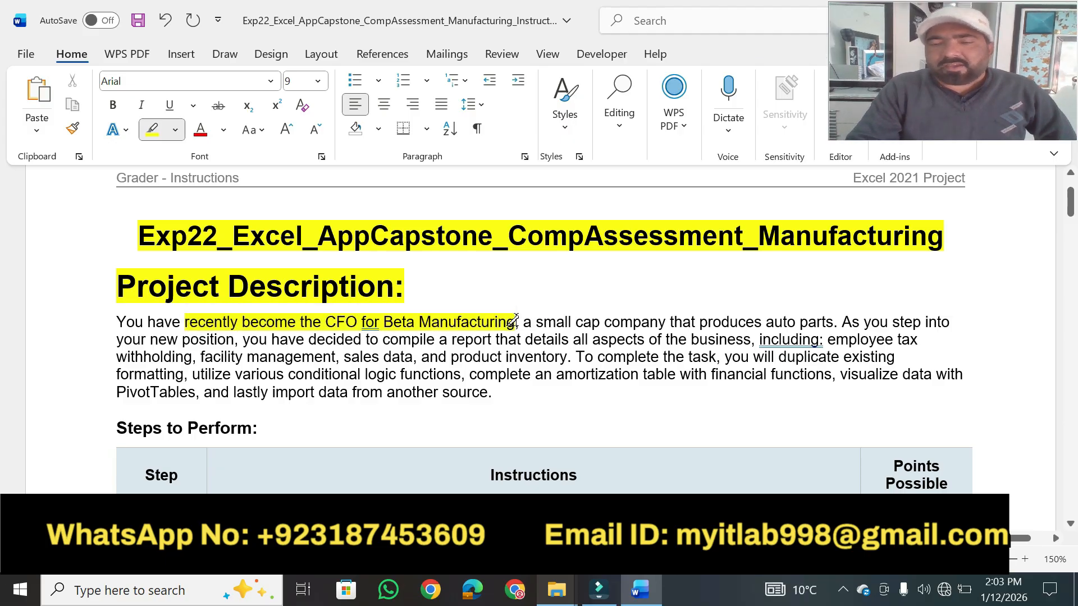
pyautogui.moveTo(764, 319)
pyautogui.mouseDown()
pyautogui.moveTo(909, 321)
pyautogui.moveTo(833, 323)
pyautogui.mouseUp()
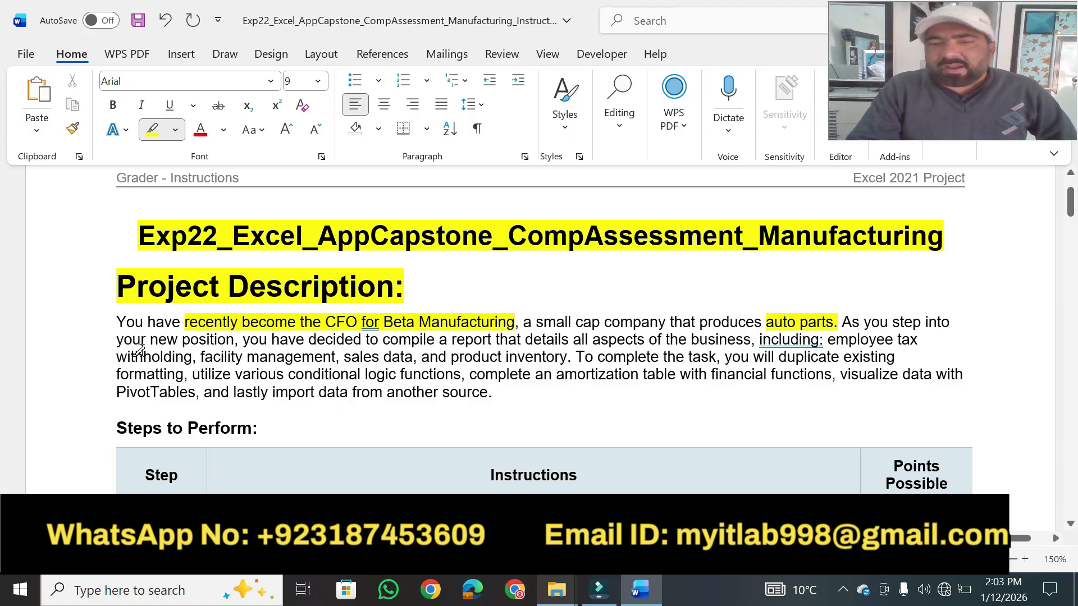
pyautogui.moveTo(149, 340); pyautogui.dragTo(214, 340)
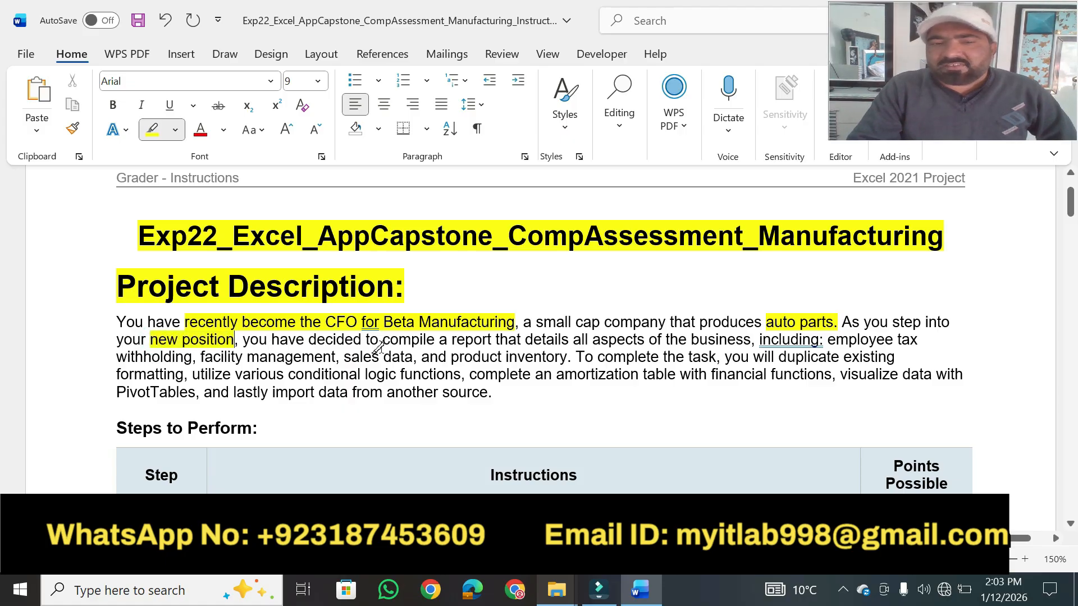
pyautogui.moveTo(454, 339); pyautogui.dragTo(739, 341)
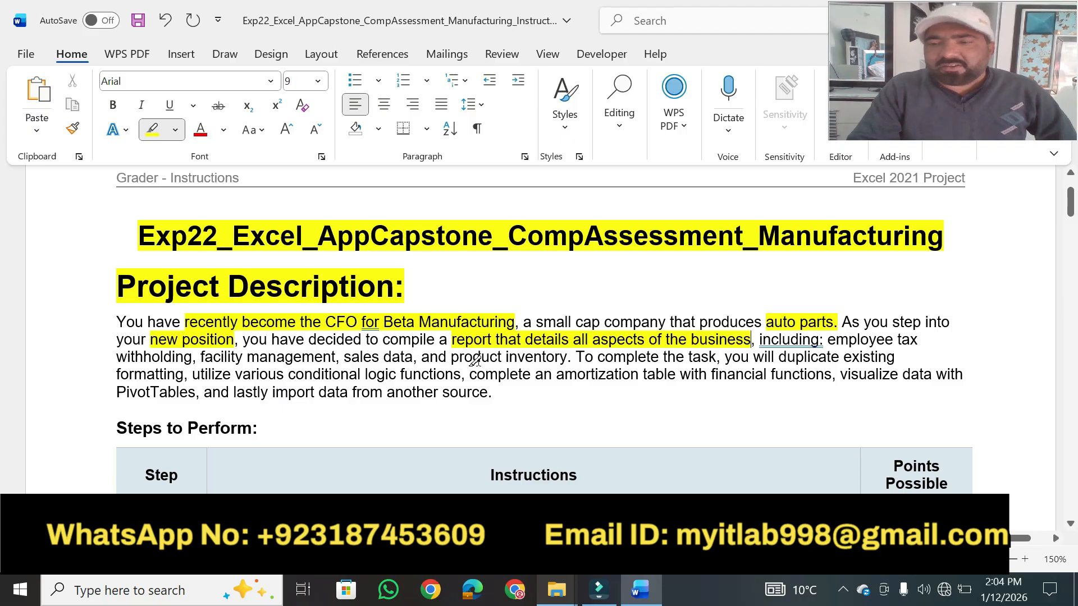
# Step: Highlight the project description's remaining task phrases, from "withholding, facility management" to "import data from another source", in yellow
pyautogui.moveTo(121, 355); pyautogui.dragTo(531, 360)
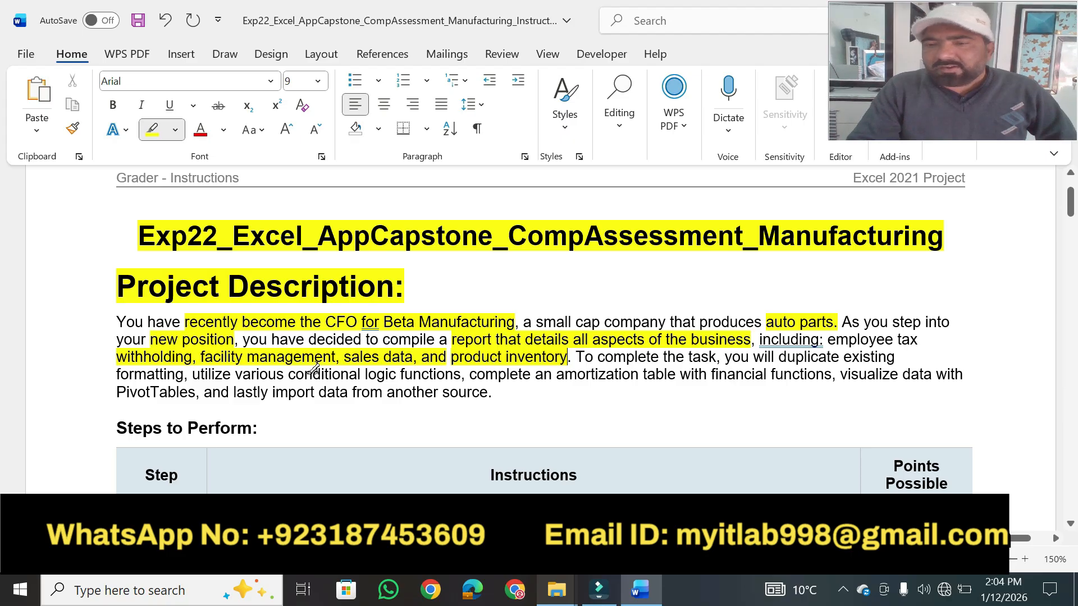
pyautogui.moveTo(111, 379); pyautogui.dragTo(478, 377)
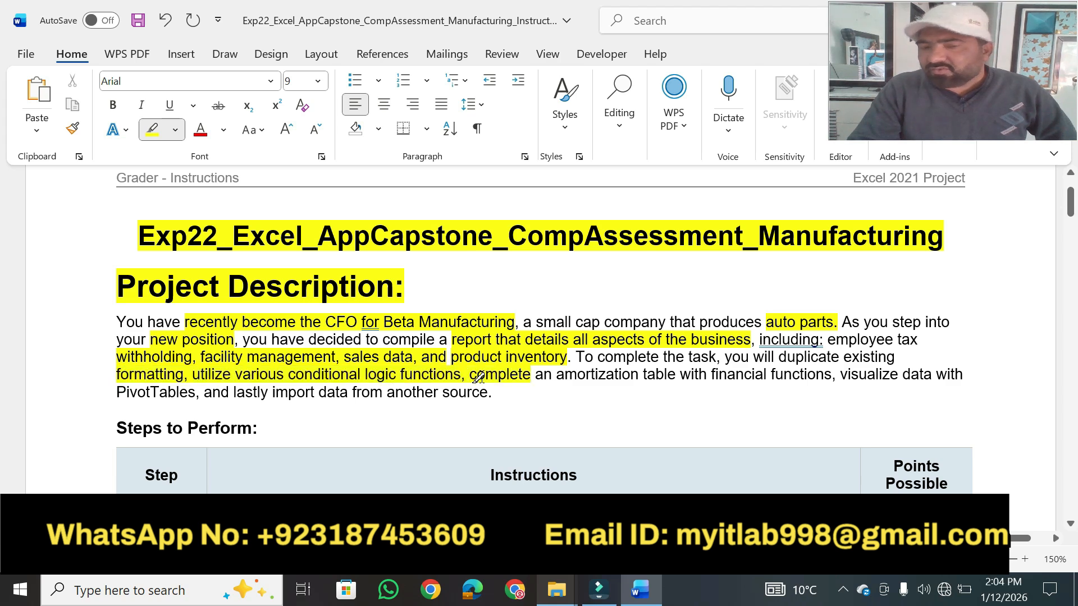
pyautogui.moveTo(557, 377); pyautogui.dragTo(743, 372)
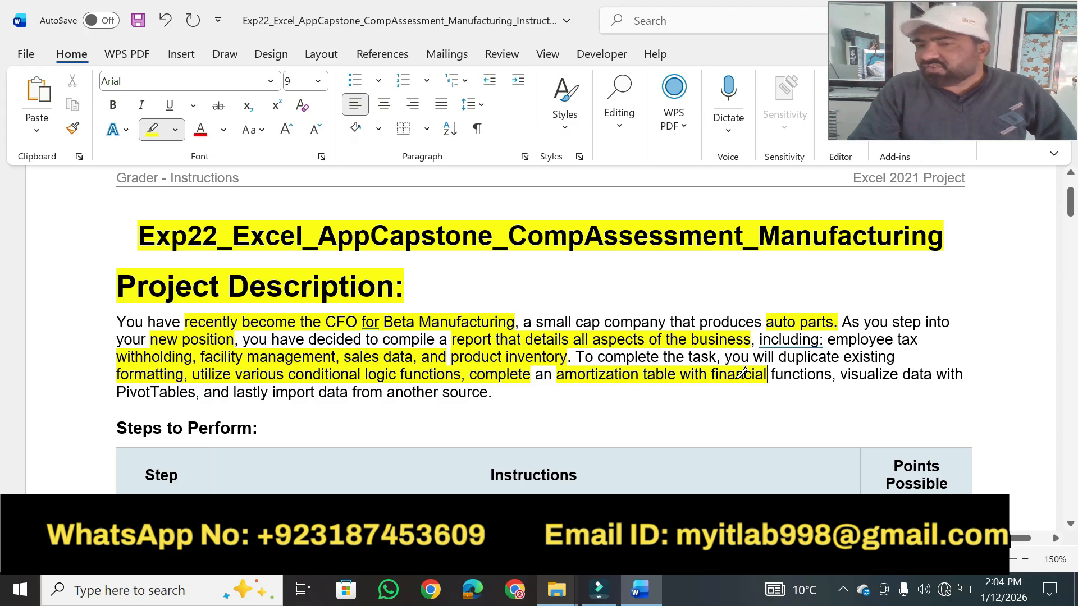
pyautogui.moveTo(746, 370); pyautogui.dragTo(796, 374)
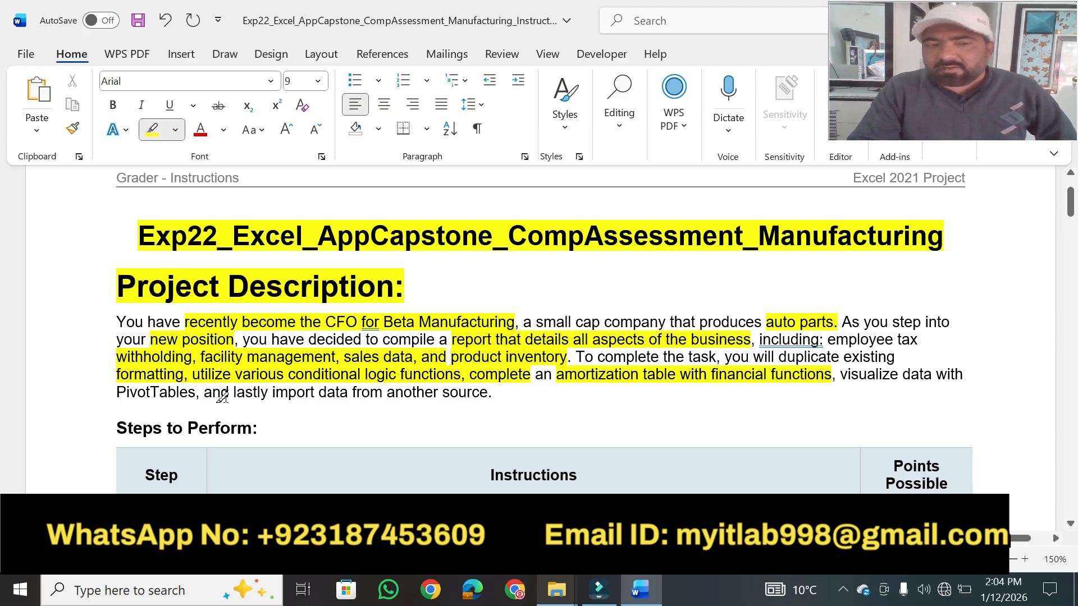
pyautogui.moveTo(124, 394); pyautogui.dragTo(486, 391)
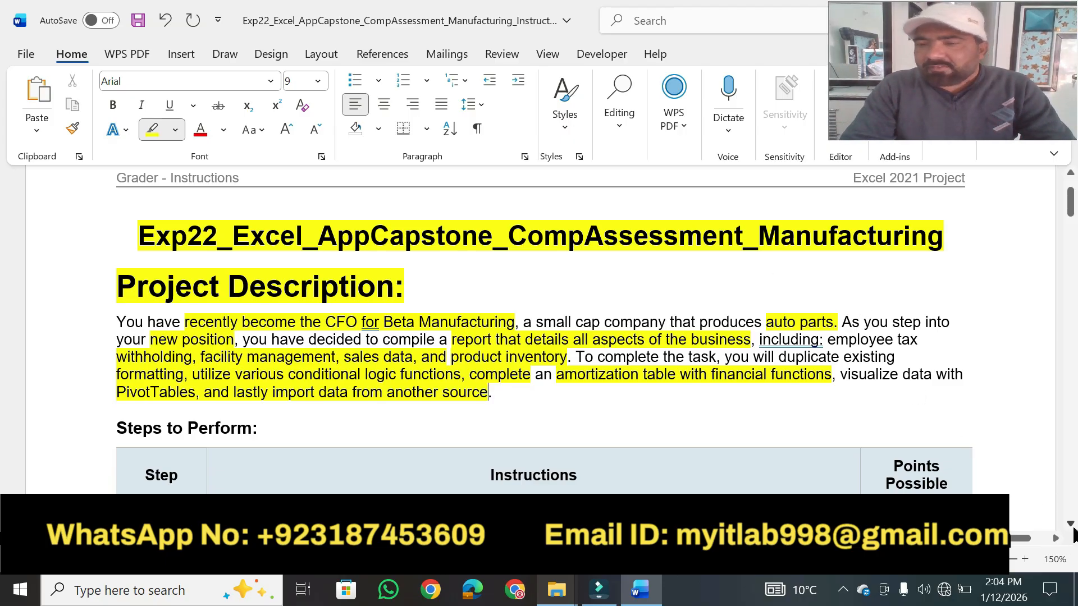
# Step: Highlight the "Steps to Perform:" heading and the table's "Instructions" column header in yellow
pyautogui.scroll(-5, 1073, 530)
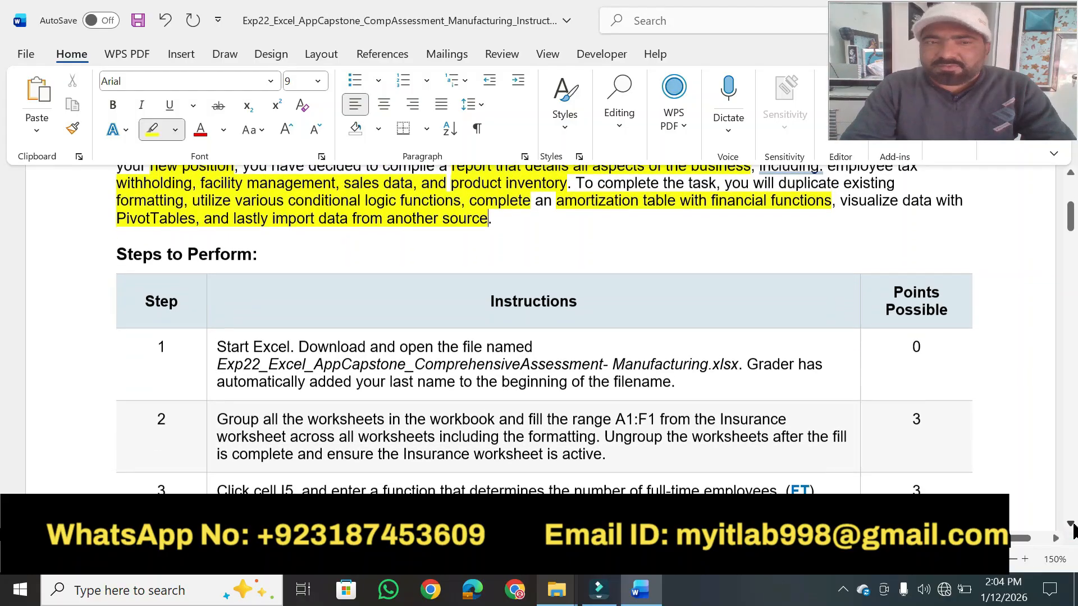
pyautogui.scroll(-1, 1072, 531)
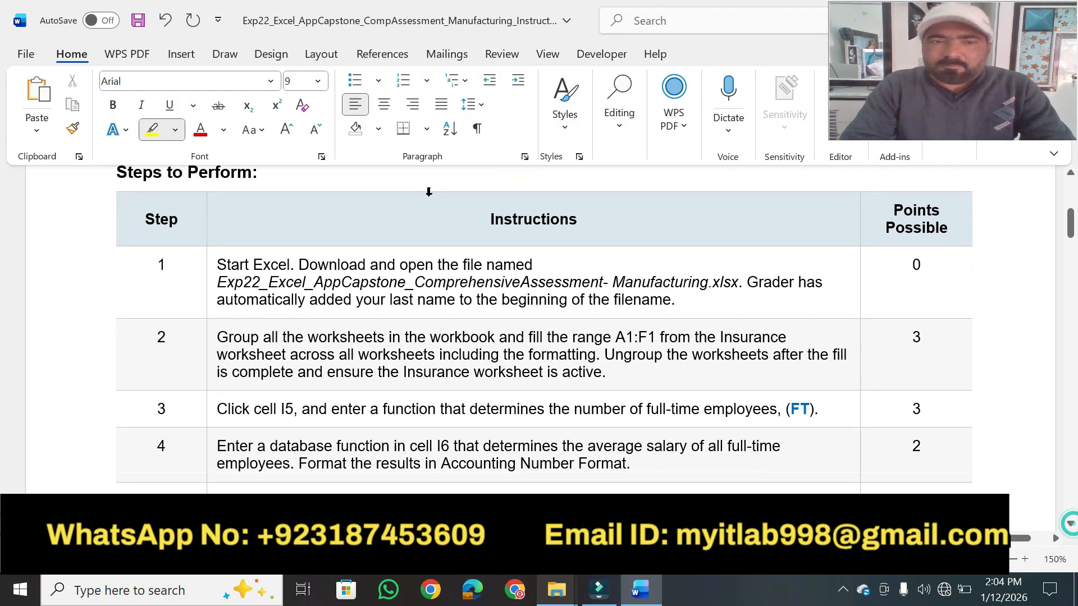
pyautogui.click(1070, 173)
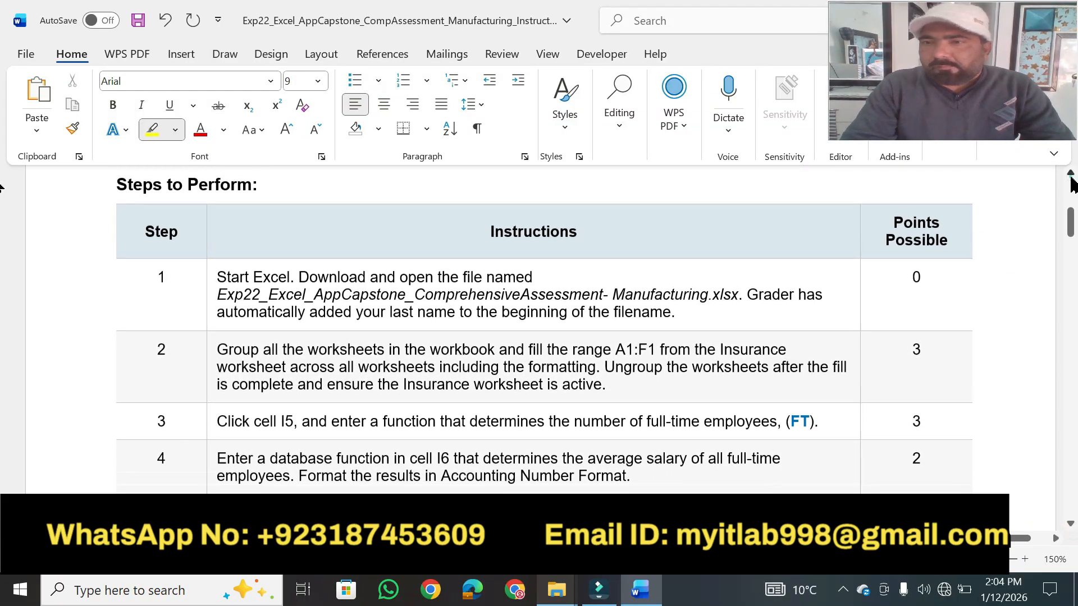
pyautogui.moveTo(254, 186); pyautogui.dragTo(117, 185)
pyautogui.moveTo(583, 230); pyautogui.dragTo(479, 234)
# Step: Highlight the complete step 1 instruction, including the workbook's file name and the Grader sentence, in yellow
pyautogui.moveTo(218, 278); pyautogui.dragTo(535, 279)
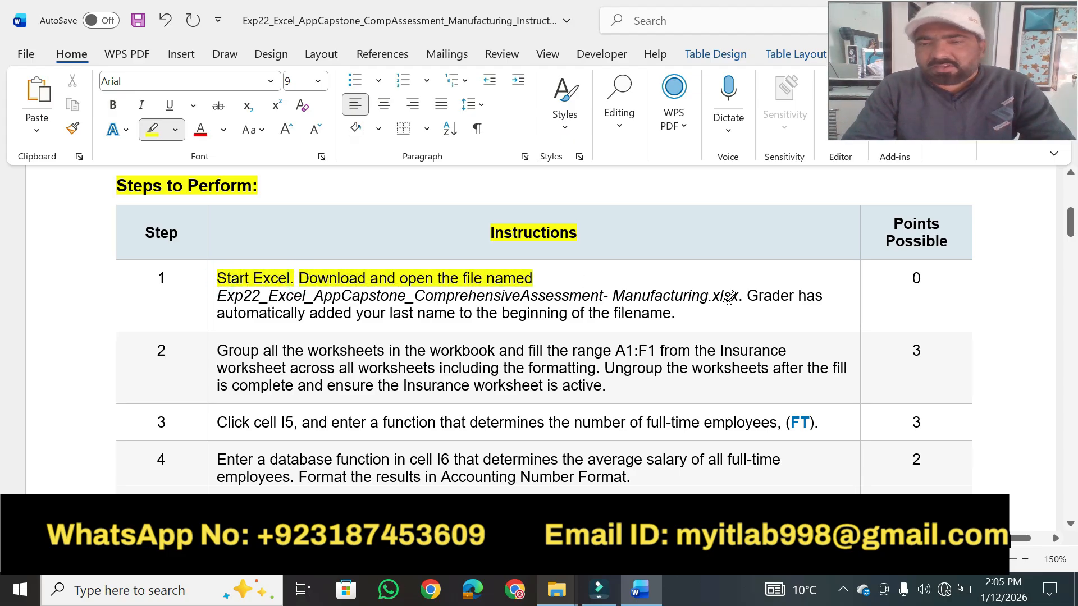
pyautogui.moveTo(741, 296)
pyautogui.mouseDown()
pyautogui.moveTo(417, 314)
pyautogui.moveTo(218, 300)
pyautogui.mouseUp()
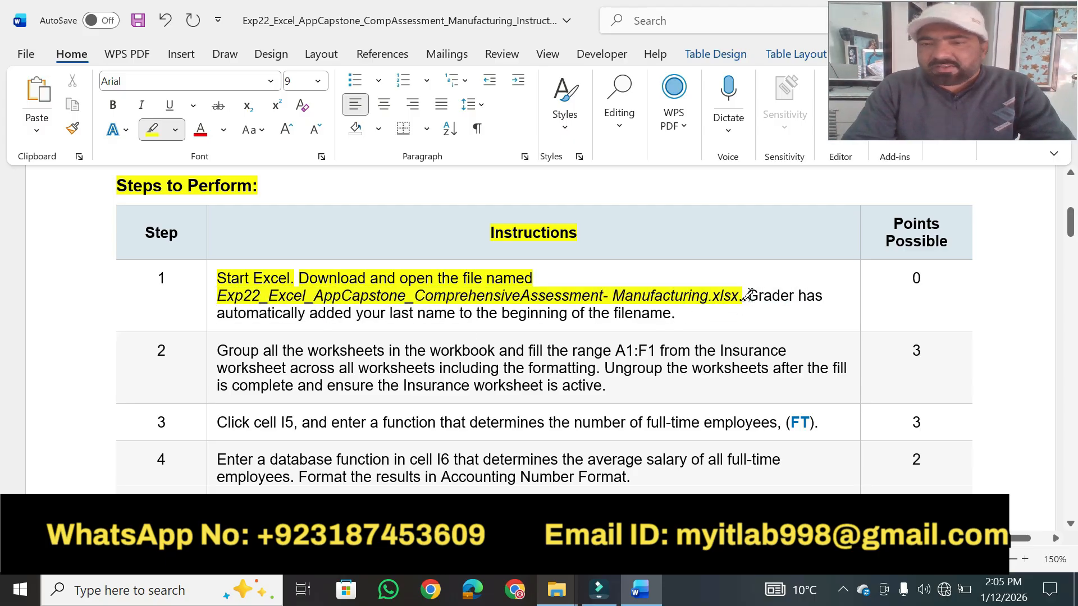
pyautogui.moveTo(750, 295); pyautogui.dragTo(751, 310)
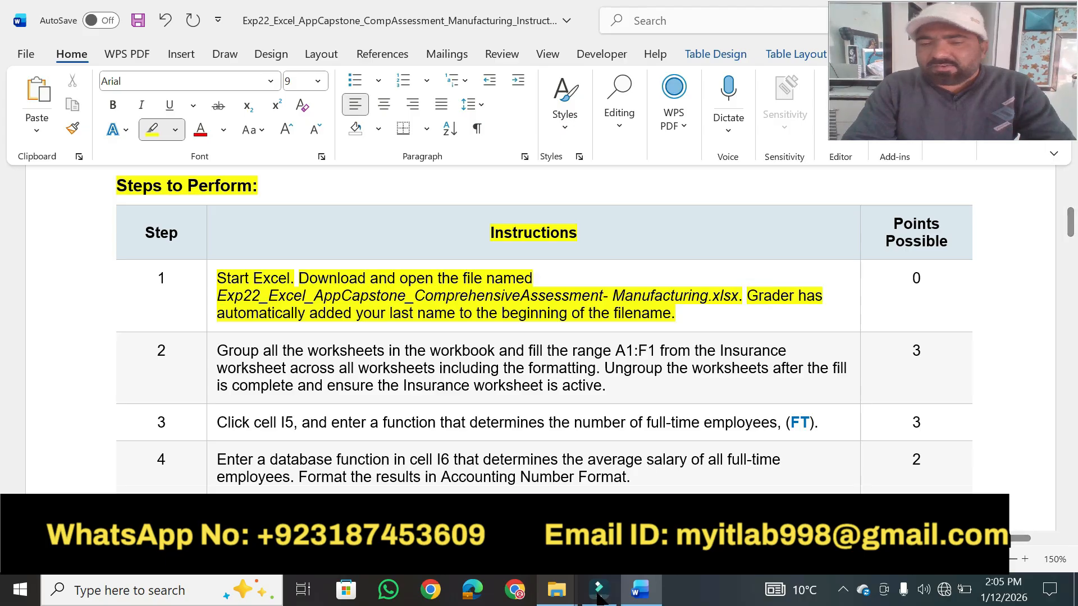
# Step: Switch to the Exp22_Excel_AppCapstone_CompAssessment_Manufacturing folder in File Explorer and open the ComprehensiveAssessment_Manufacturing workbook in Excel
pyautogui.moveTo(555, 602)
pyautogui.click(654, 464)
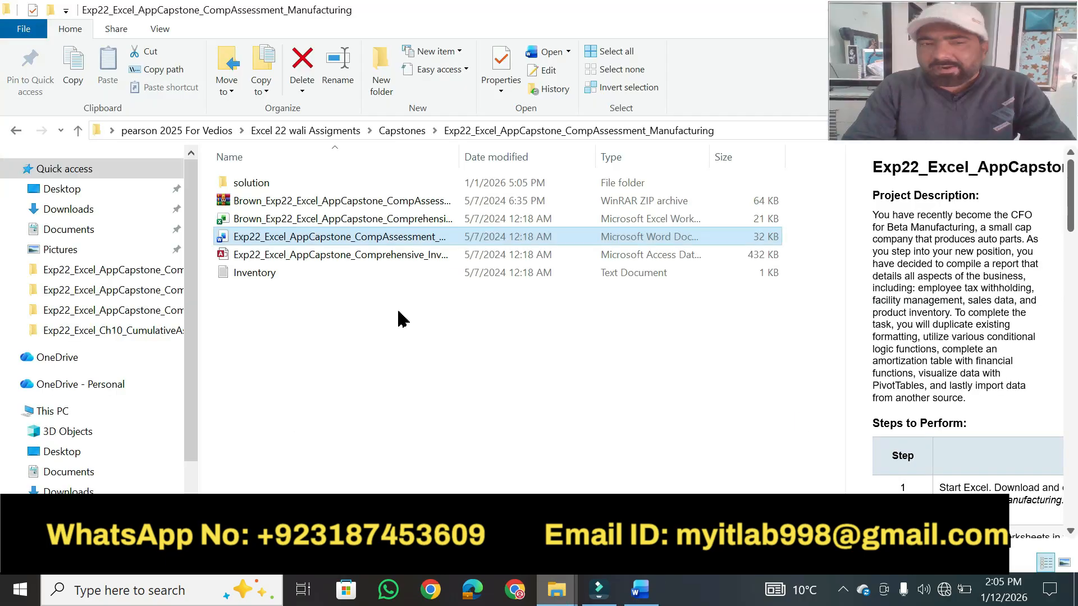
pyautogui.click(336, 220)
pyautogui.click(336, 220)
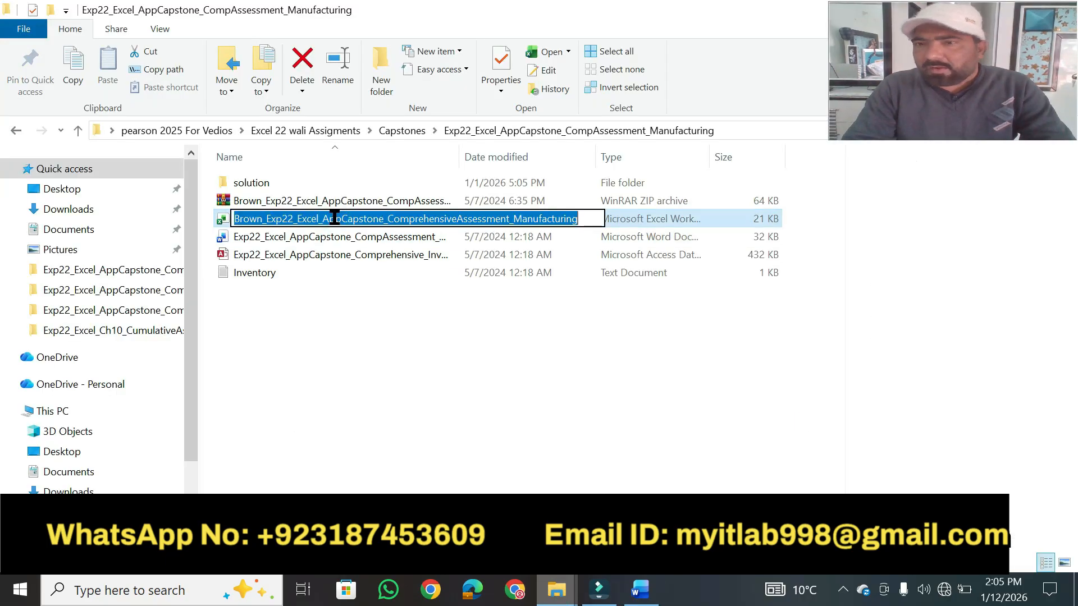
pyautogui.click(402, 309)
pyautogui.click(409, 222)
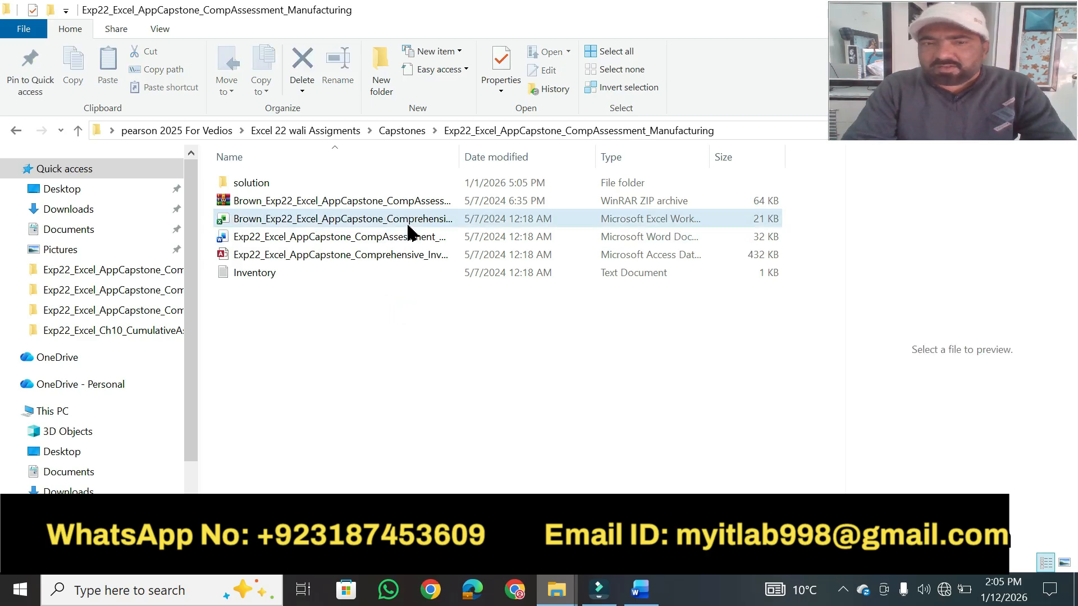
pyautogui.doubleClick(408, 224)
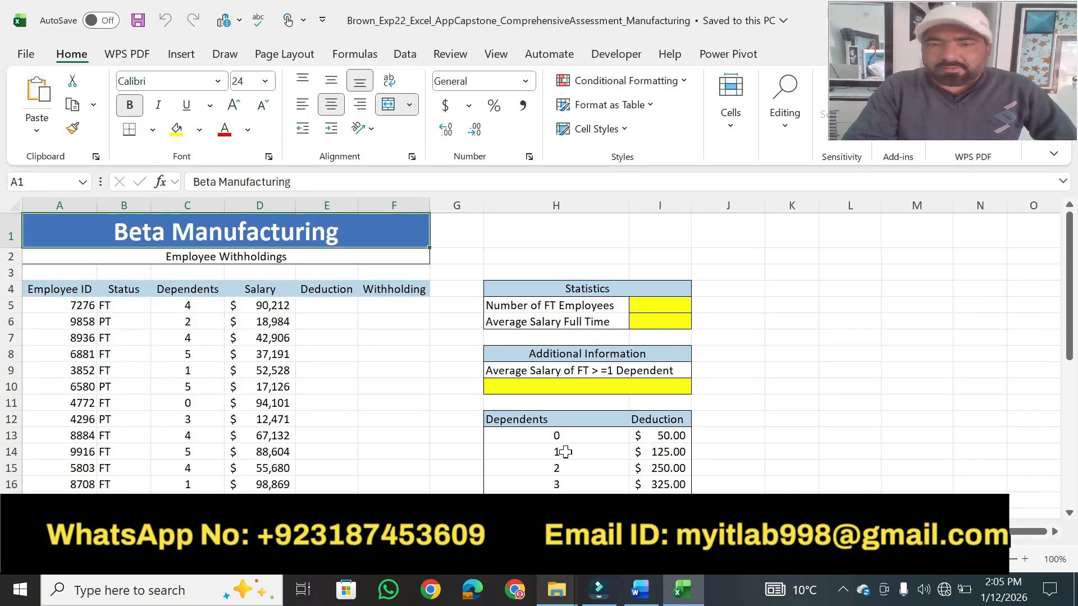
# Step: Switch to the Word instructions and highlight step 2 from "Group all the worksheets" to "across all worksheets" in yellow
pyautogui.click(648, 596)
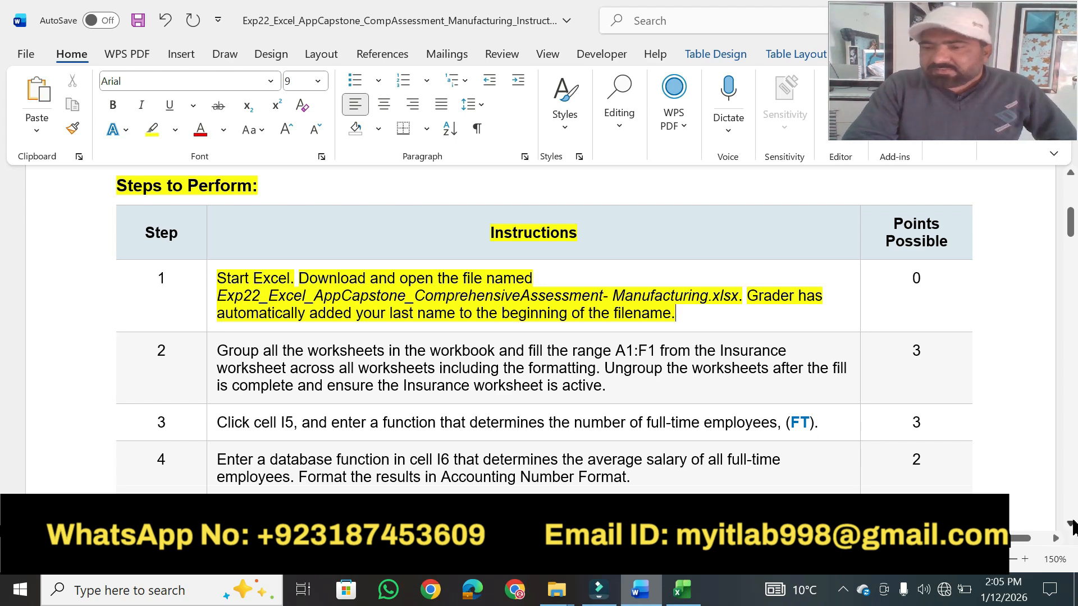
pyautogui.scroll(-4, 1072, 528)
pyautogui.scroll(-2, 1072, 528)
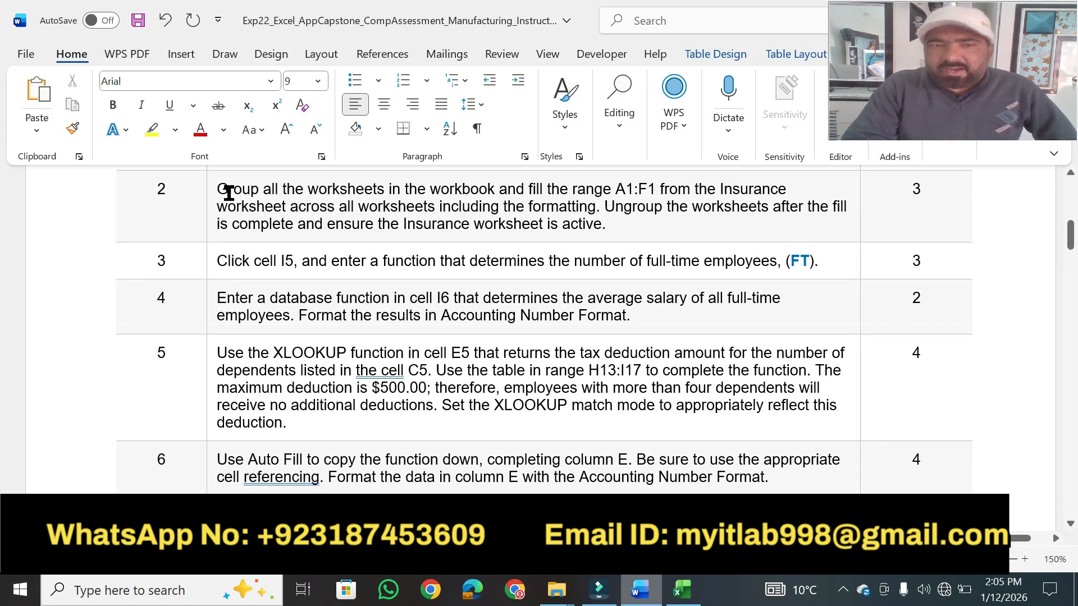
pyautogui.click(222, 191)
pyautogui.click(152, 130)
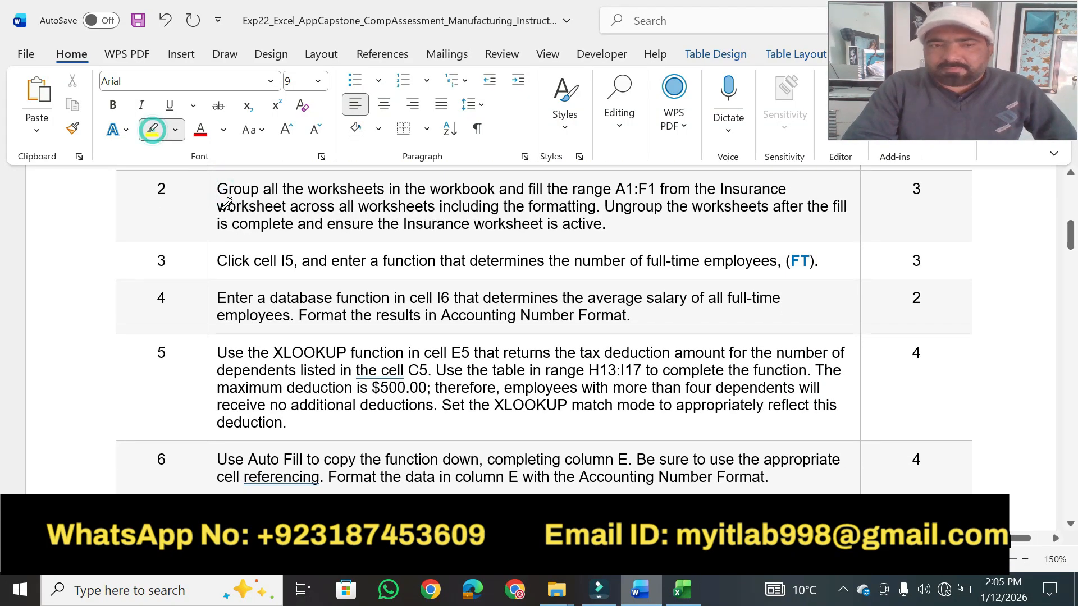
pyautogui.moveTo(221, 190); pyautogui.dragTo(789, 187)
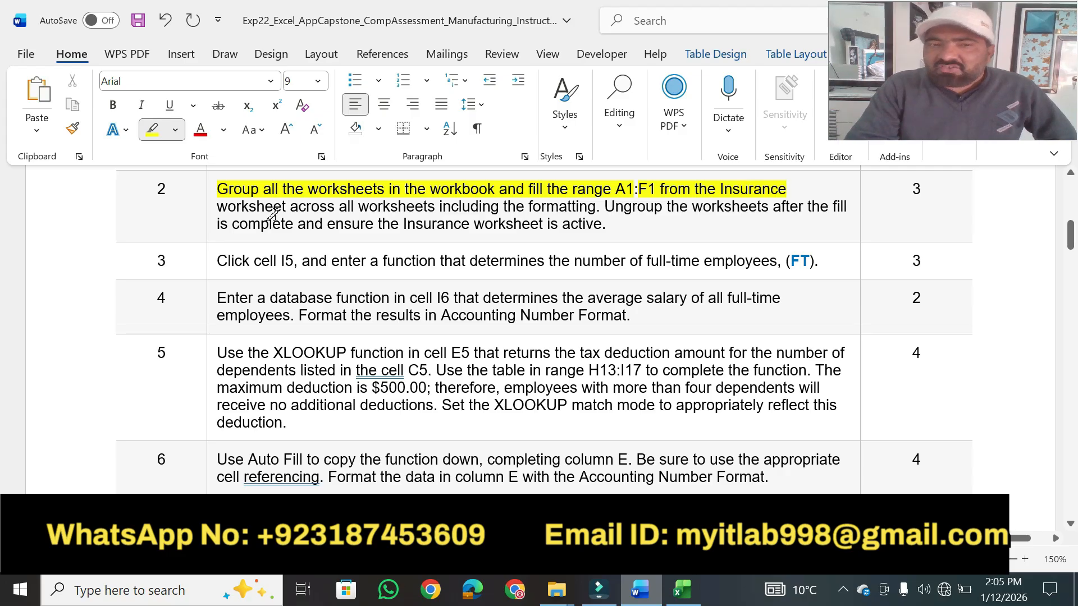
pyautogui.moveTo(217, 208); pyautogui.dragTo(437, 207)
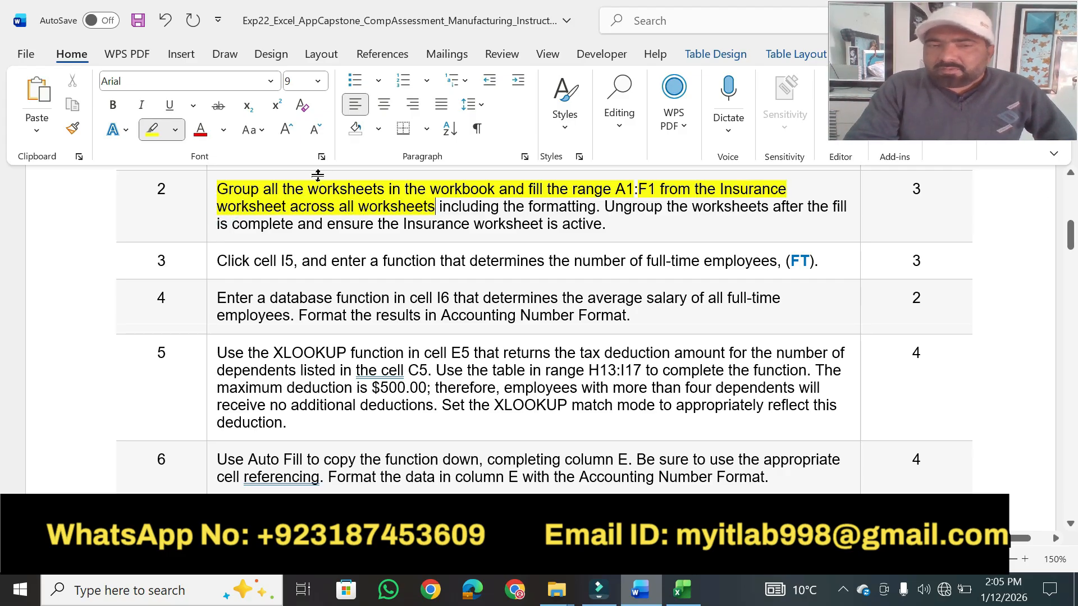
# Step: Group all the worksheets in the Excel workbook, and highlight "including the formatting" in the Word instructions' step 2
pyautogui.click(682, 589)
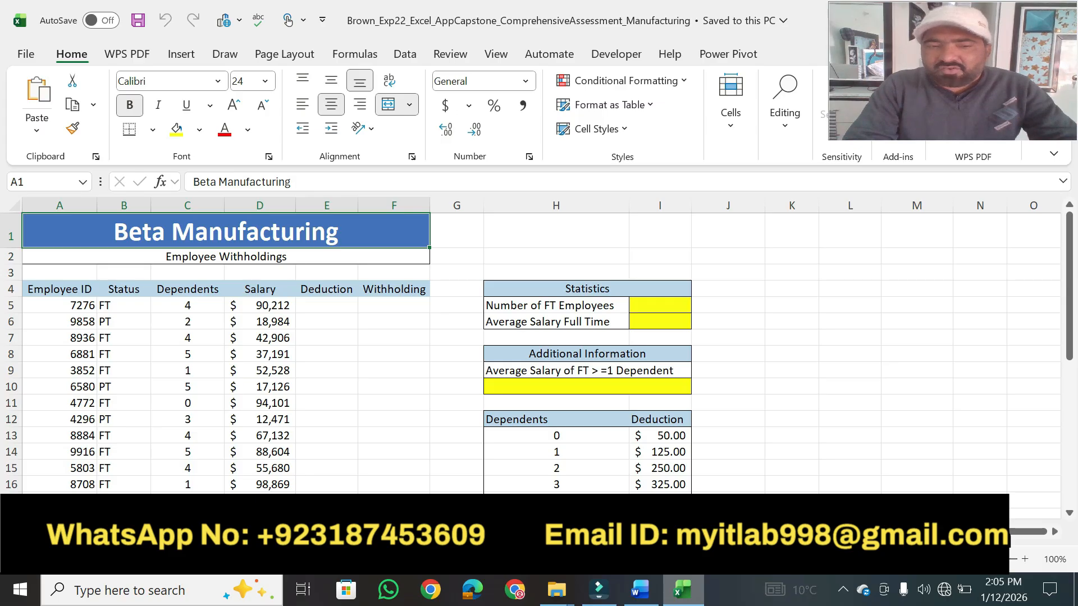
pyautogui.keyDown('shift'); pyautogui.click(337, 532); pyautogui.keyUp('shift')
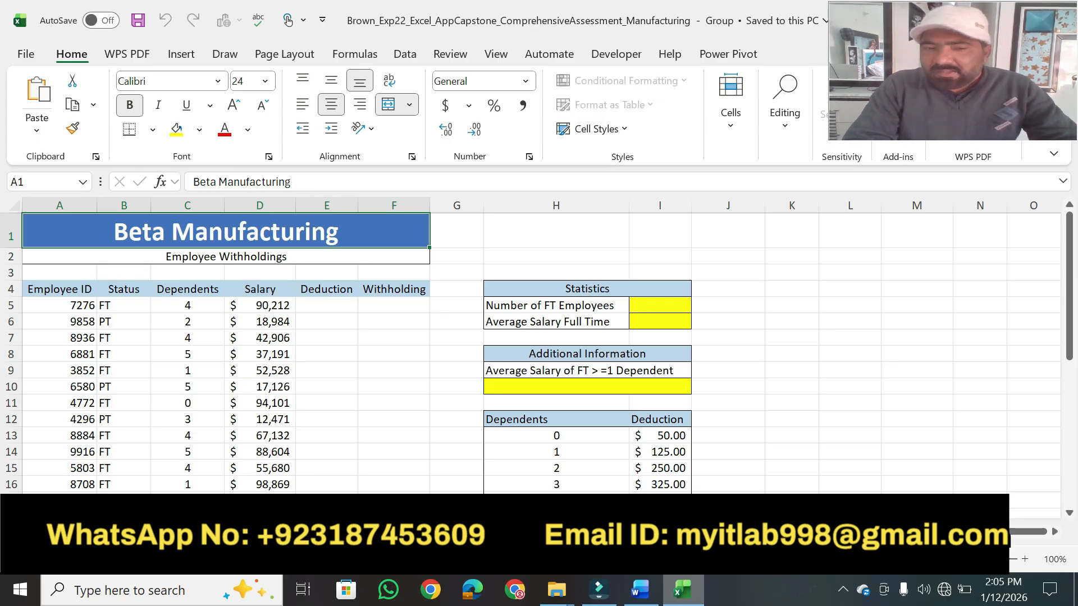
pyautogui.click(640, 589)
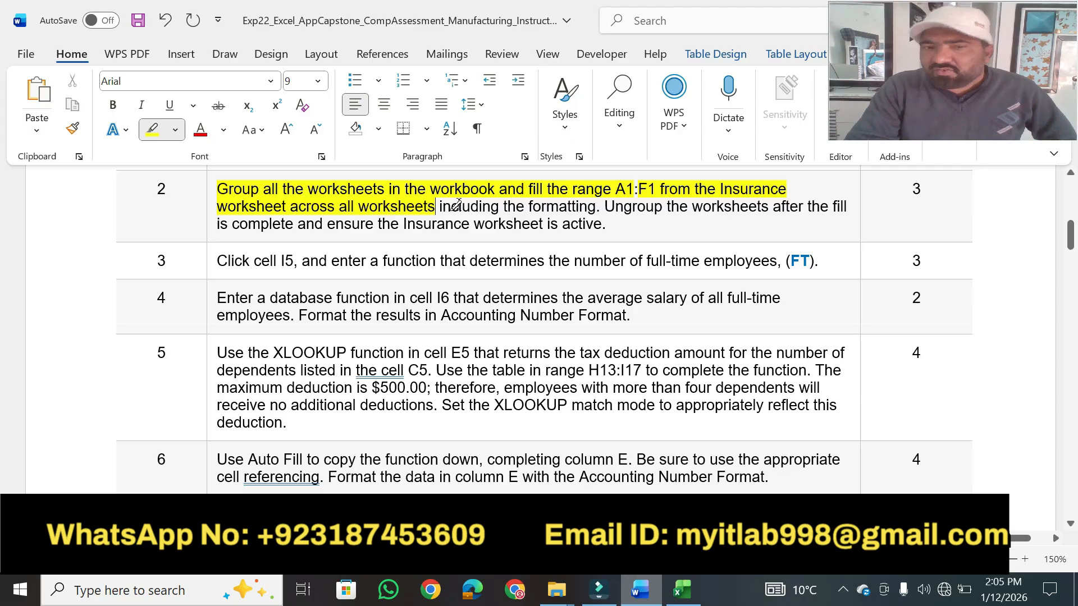
pyautogui.moveTo(440, 206); pyautogui.dragTo(595, 206)
# Step: Fill the Insurance worksheet's title range A1:F1 across the grouped Excel worksheets with the All option
pyautogui.click(681, 591)
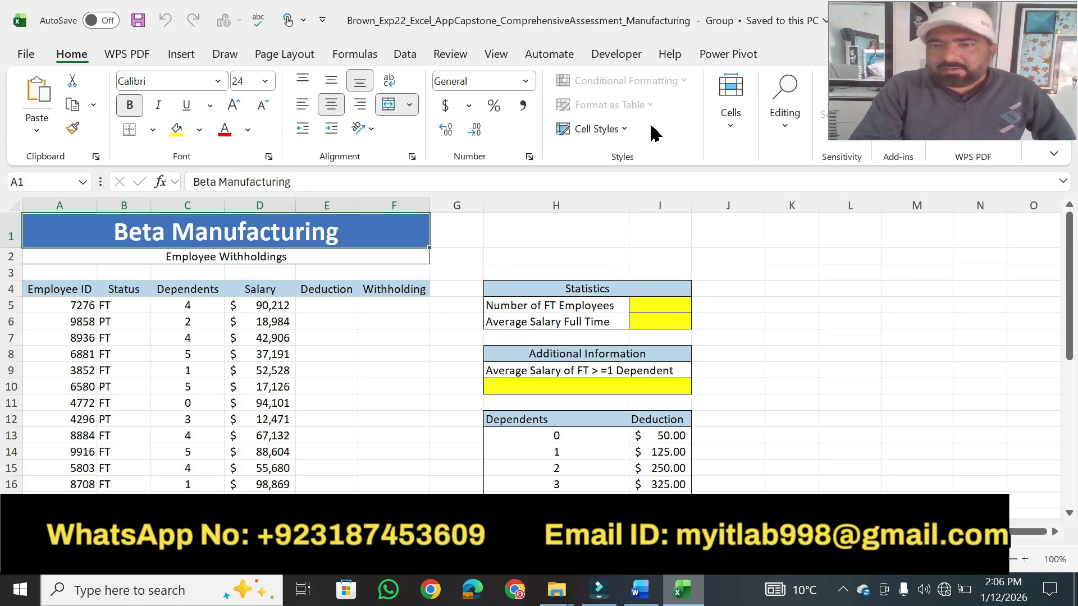
pyautogui.click(791, 134)
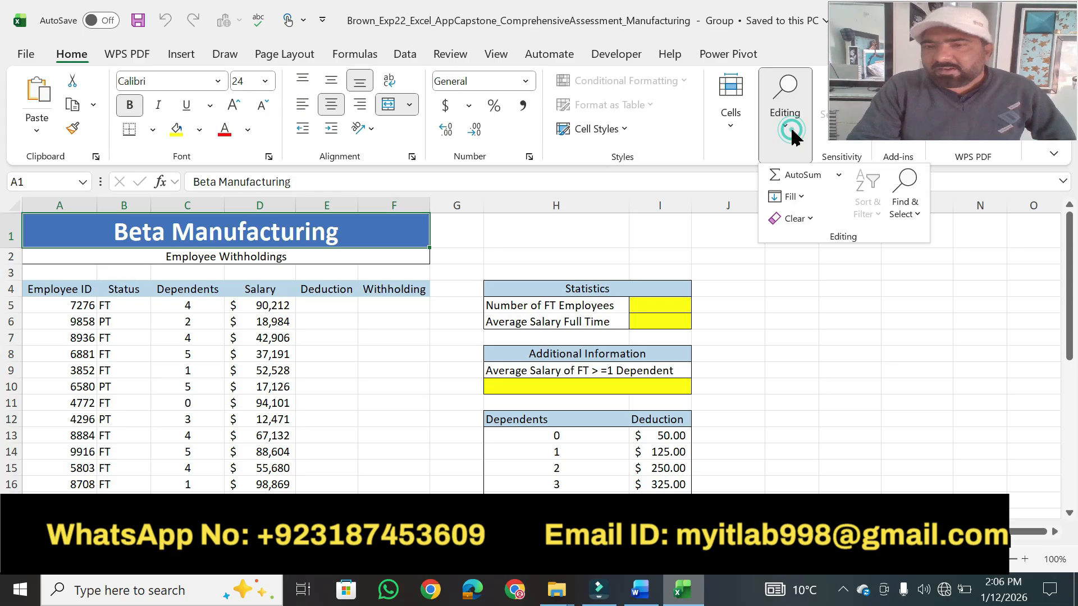
pyautogui.click(809, 196)
pyautogui.click(837, 314)
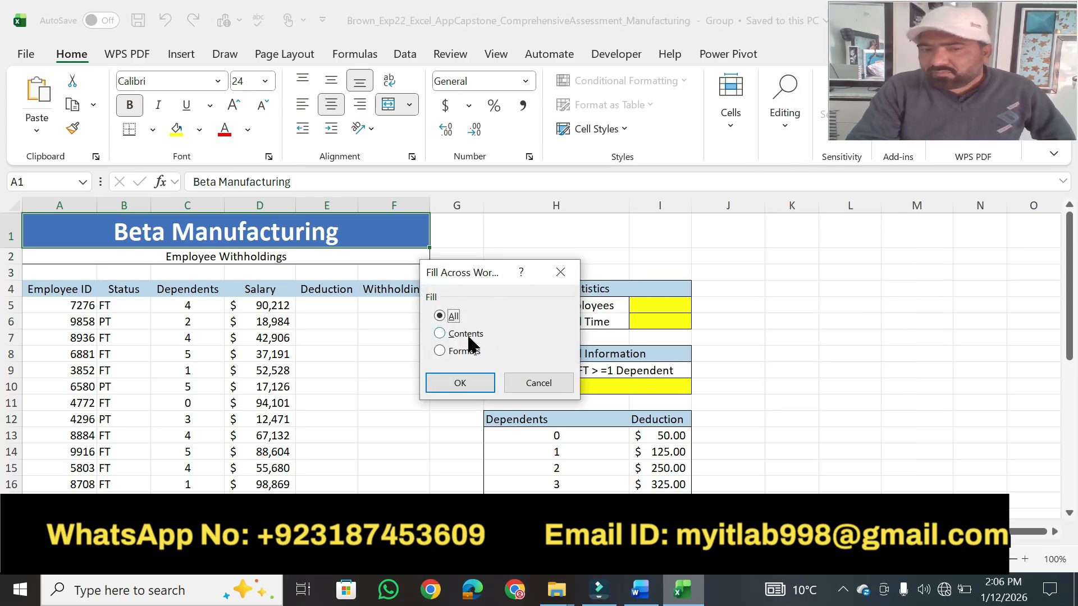
pyautogui.click(461, 383)
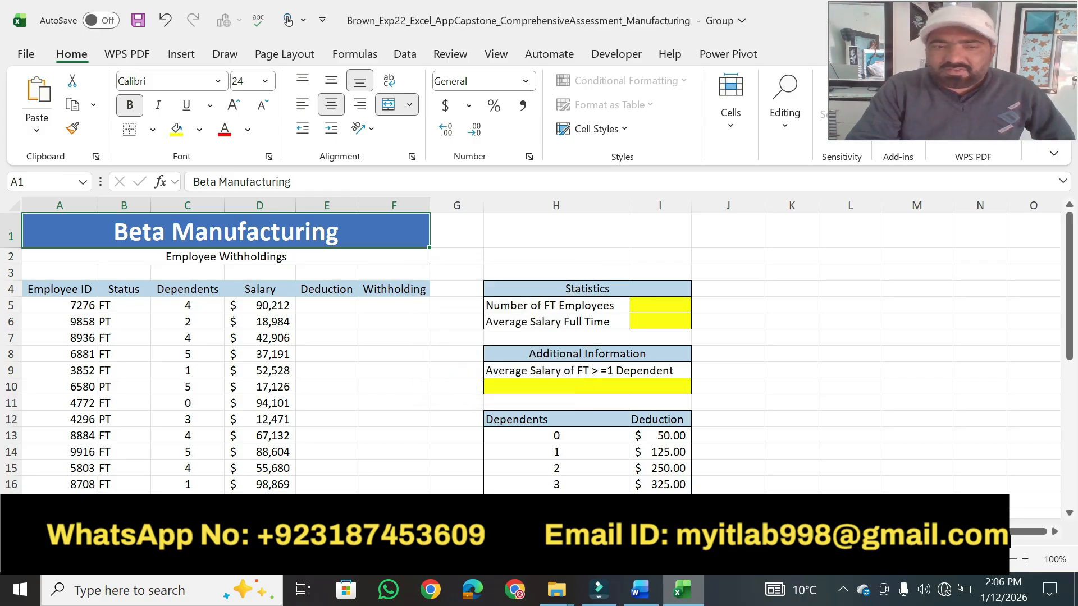
# Step: Ungroup the worksheets, check the title on the amortization and March Transactions sheets, and return to the Insurance worksheet
pyautogui.click(207, 531)
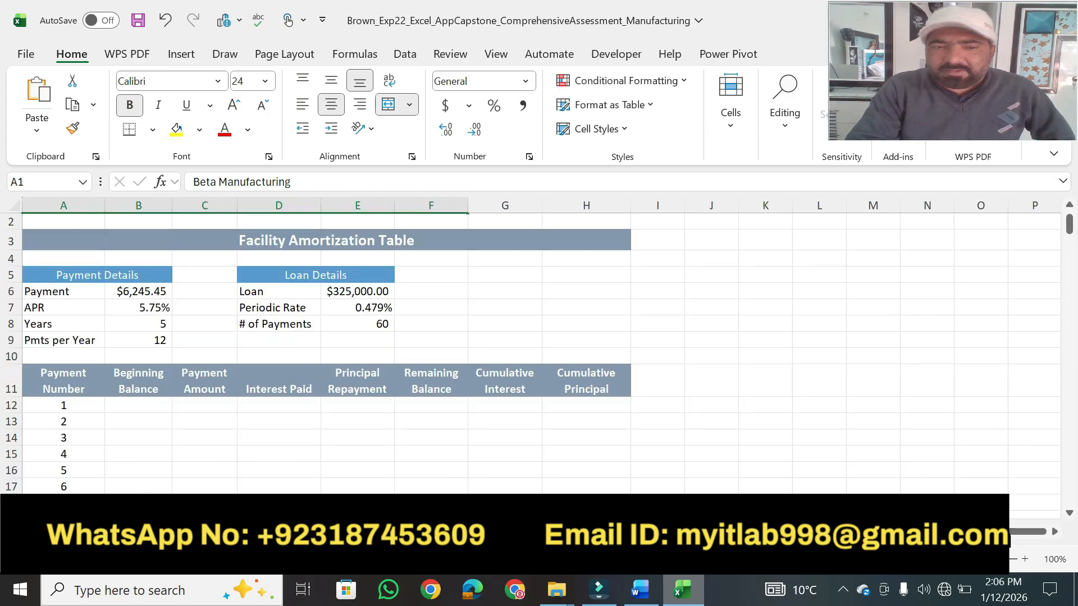
pyautogui.click(1069, 206)
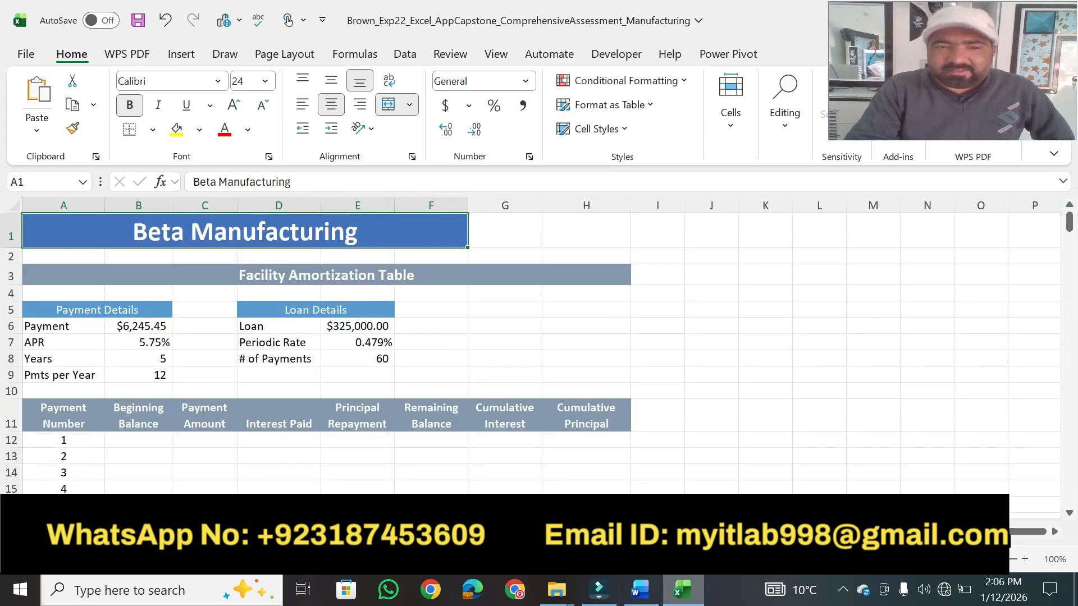
pyautogui.click(281, 531)
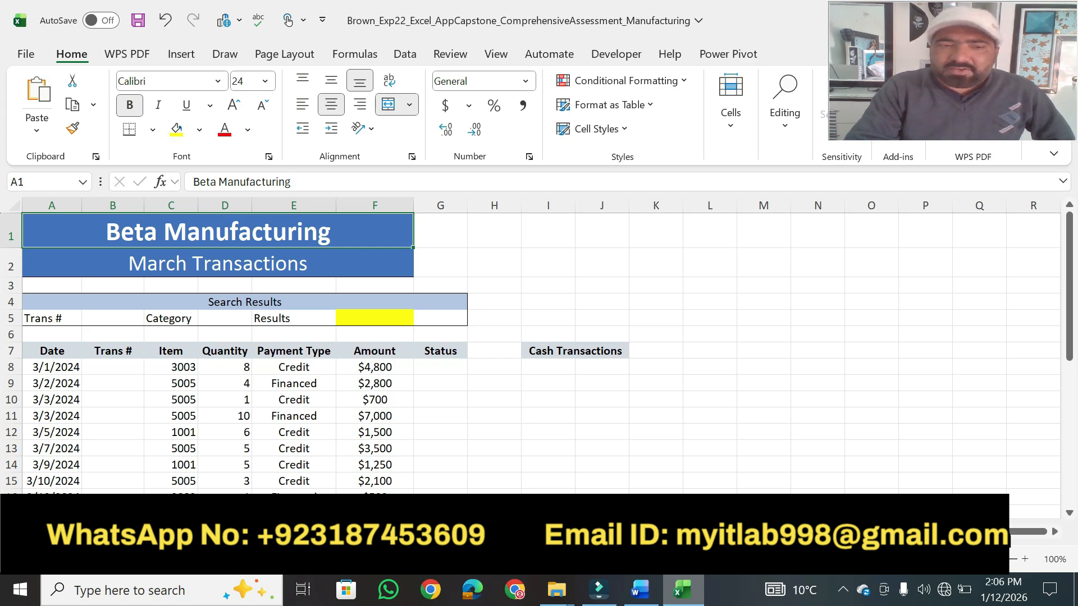
pyautogui.click(112, 531)
# Step: In the Word instructions' step 2, highlight "Ungroup the worksheets" and "complete and ensure the Insurance worksheet is" in yellow
pyautogui.click(640, 589)
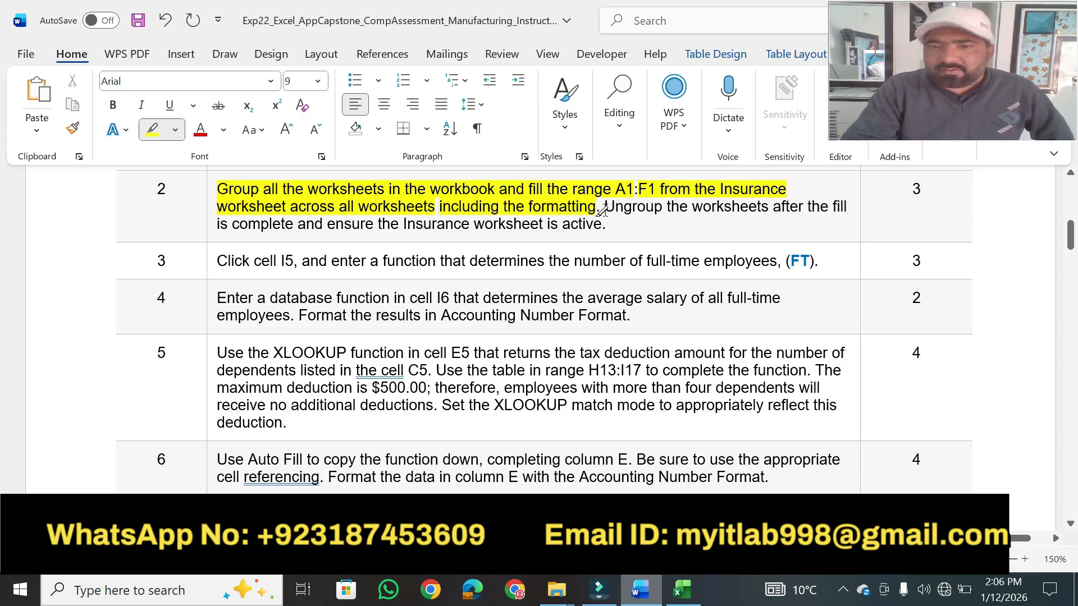
pyautogui.moveTo(603, 208); pyautogui.dragTo(768, 208)
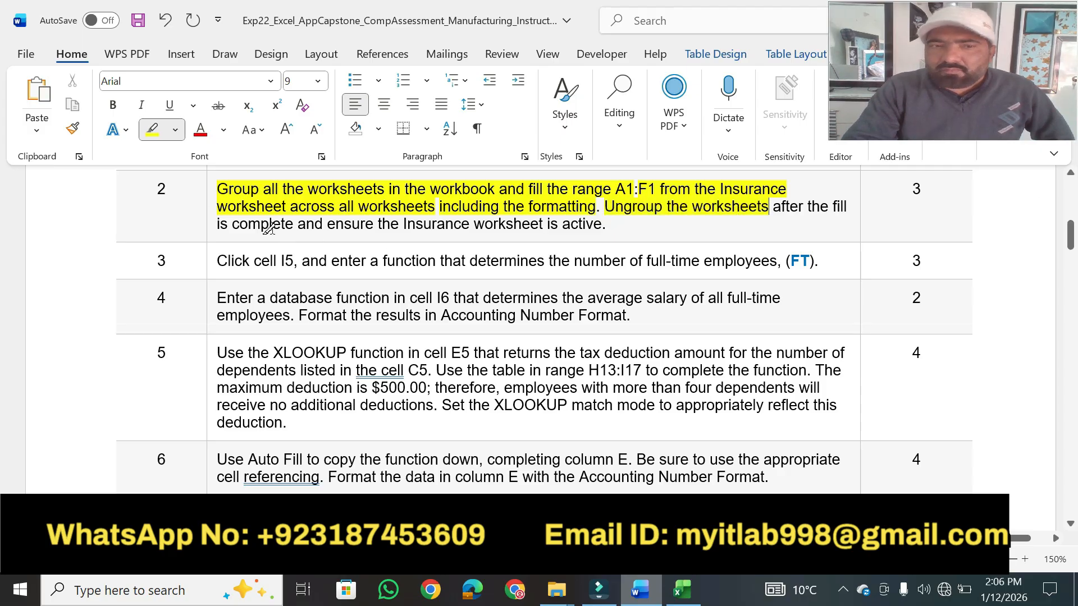
pyautogui.moveTo(269, 225); pyautogui.dragTo(558, 224)
pyautogui.click(684, 593)
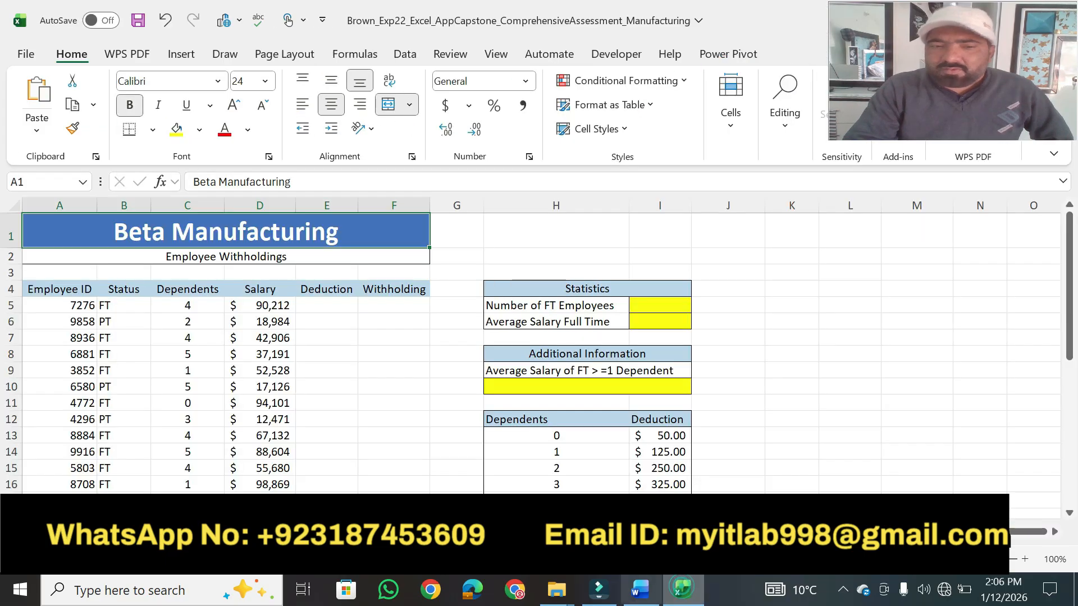
pyautogui.rightClick(136, 531)
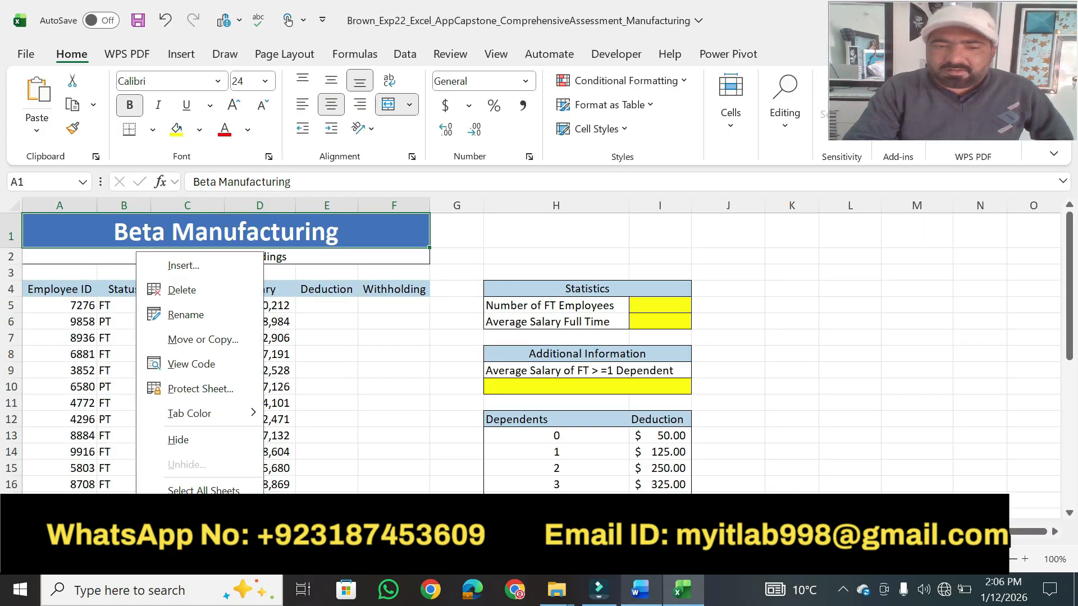
pyautogui.press('Escape')
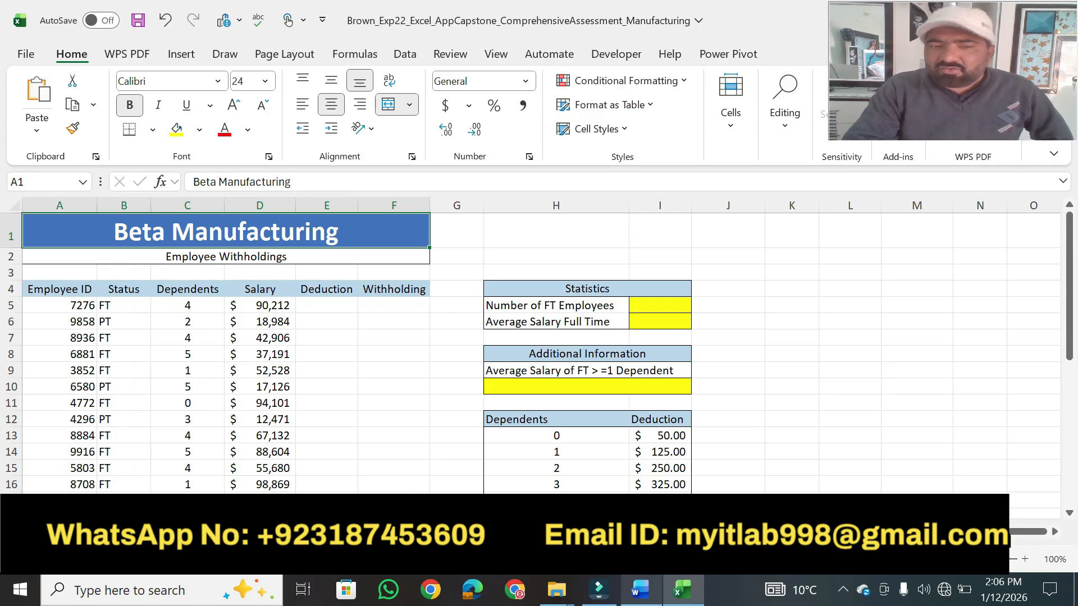
# Step: In the Word instructions, highlight step 2's points value and the phrase "Click cell I5" in step 3 in yellow
pyautogui.click(639, 589)
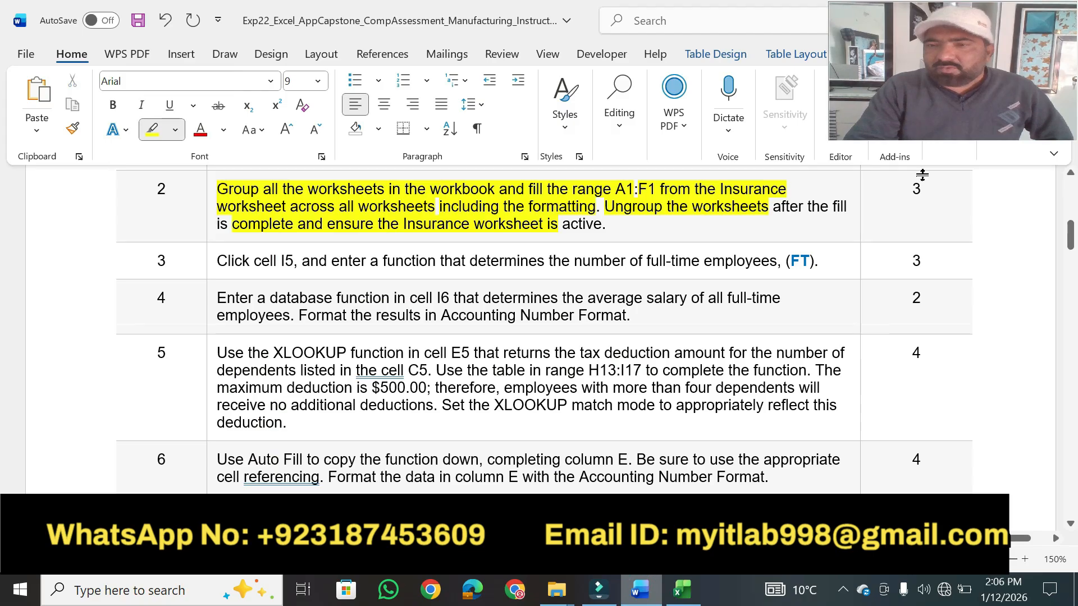
pyautogui.doubleClick(917, 188)
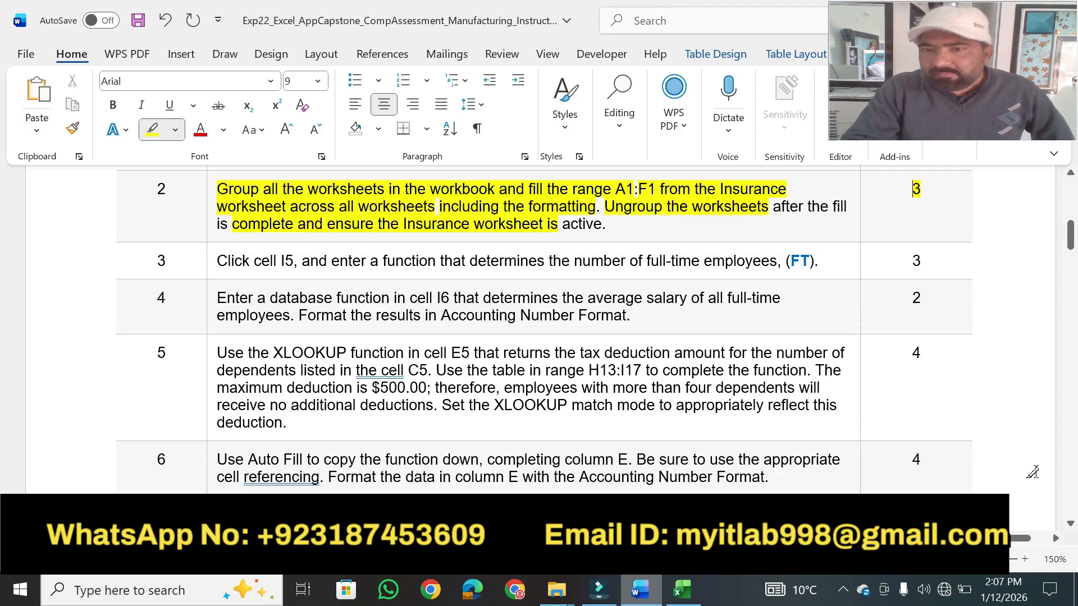
pyautogui.scroll(-3, 1071, 524)
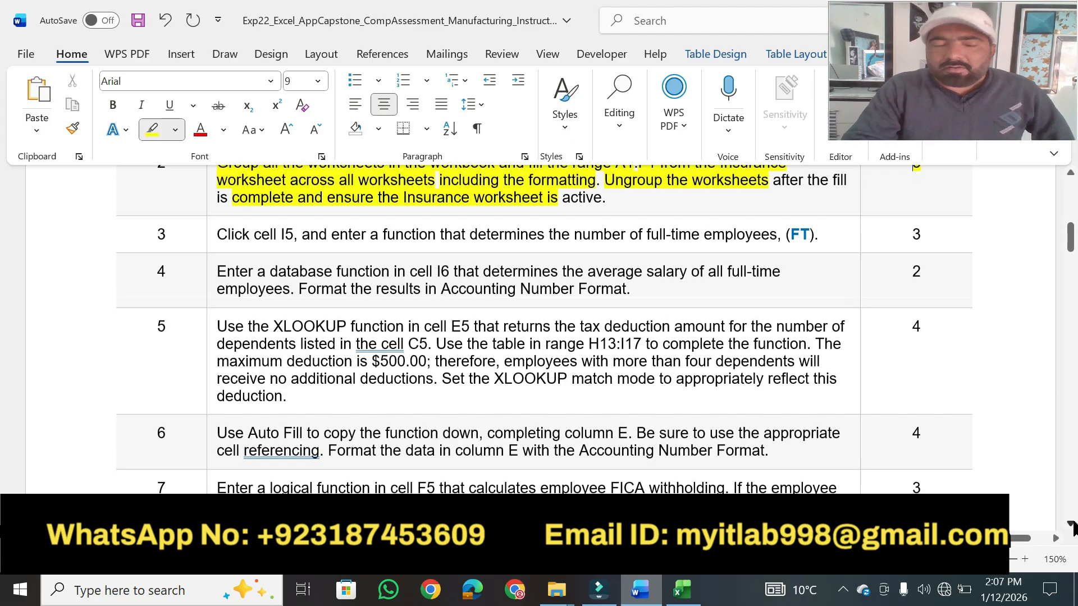
pyautogui.click(1071, 174)
pyautogui.moveTo(218, 194); pyautogui.dragTo(289, 193)
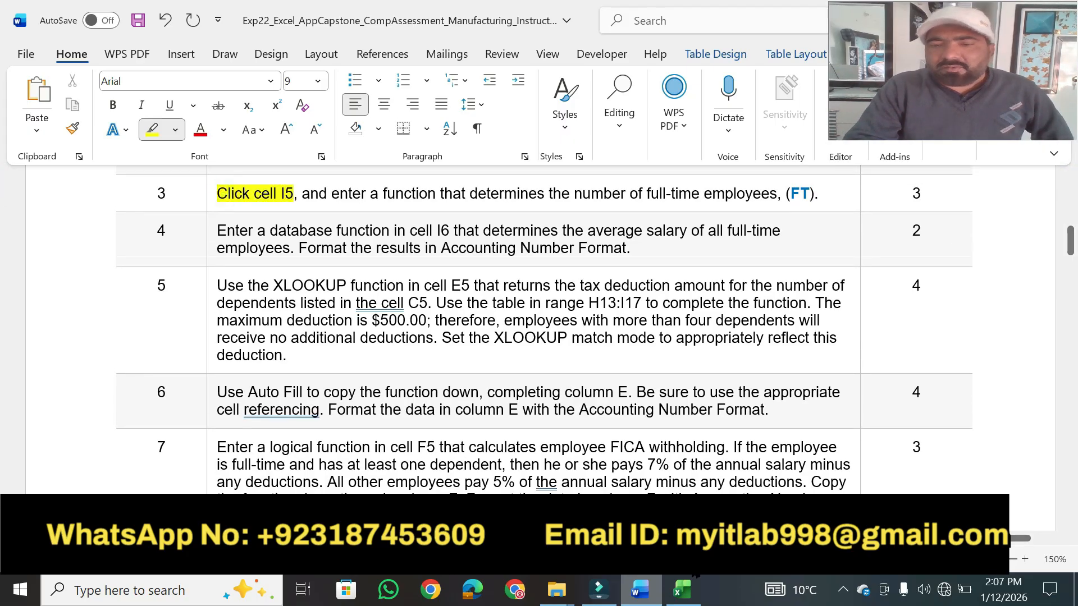
# Step: Select cell I5 on the Excel Insurance worksheet, and highlight step 3 in Word from "enter a function" to "(FT)."
pyautogui.click(682, 589)
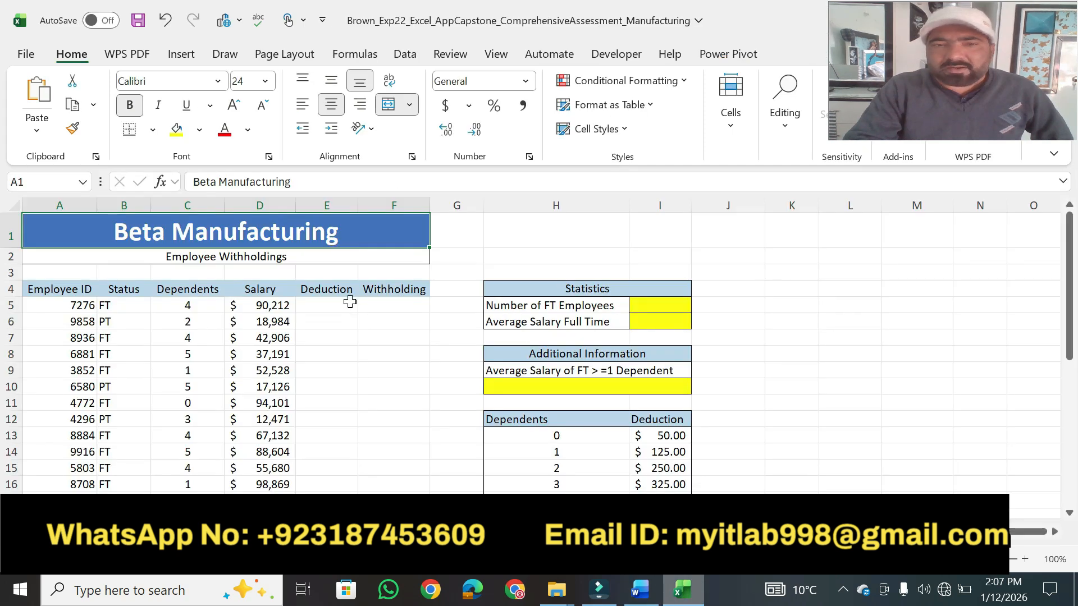
pyautogui.click(661, 304)
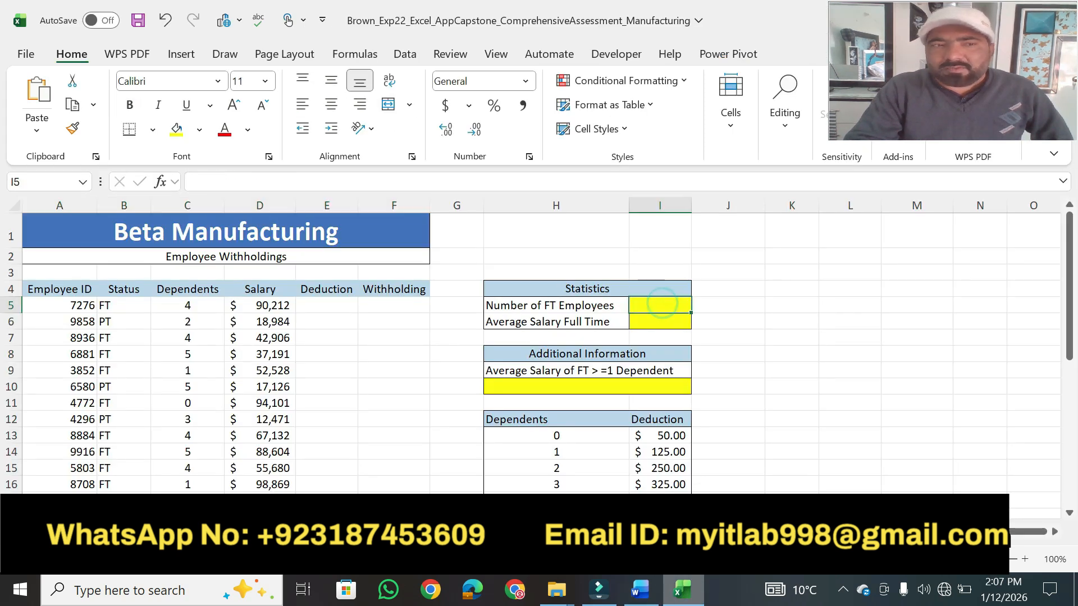
pyautogui.click(640, 589)
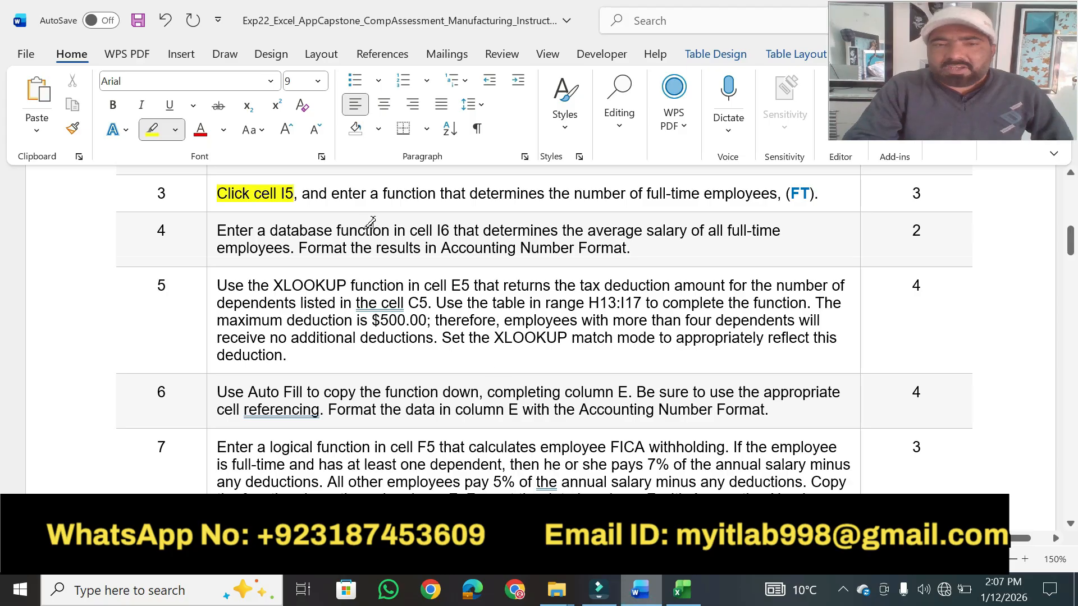
pyautogui.moveTo(331, 194); pyautogui.dragTo(814, 188)
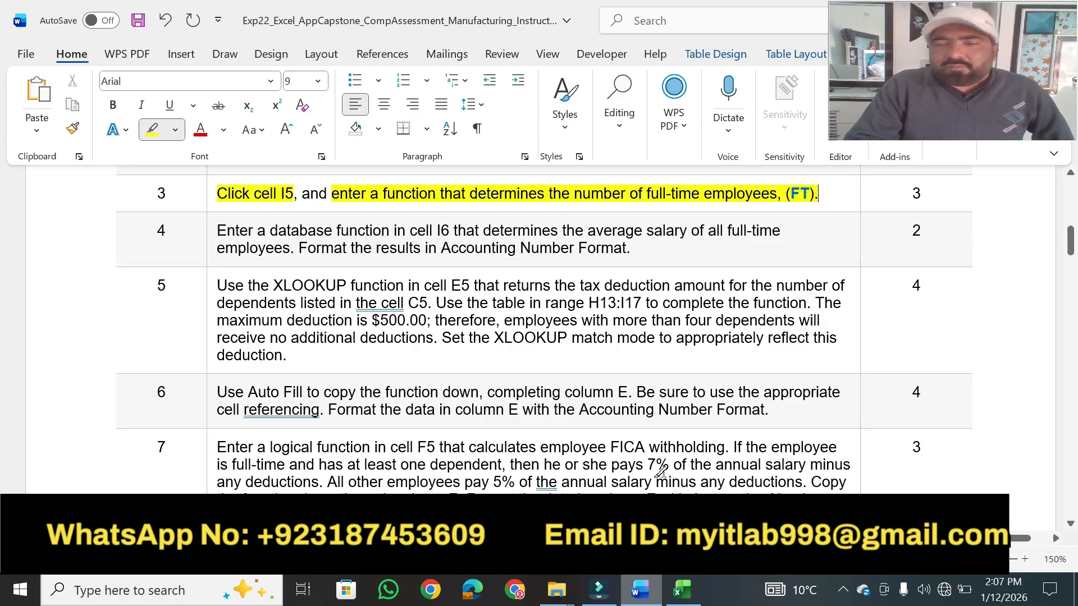
# Step: In the Excel workbook, enter the formula =COUNTIF(B5:B34,"FT") in cell I5 of the Insurance worksheet
pyautogui.click(682, 589)
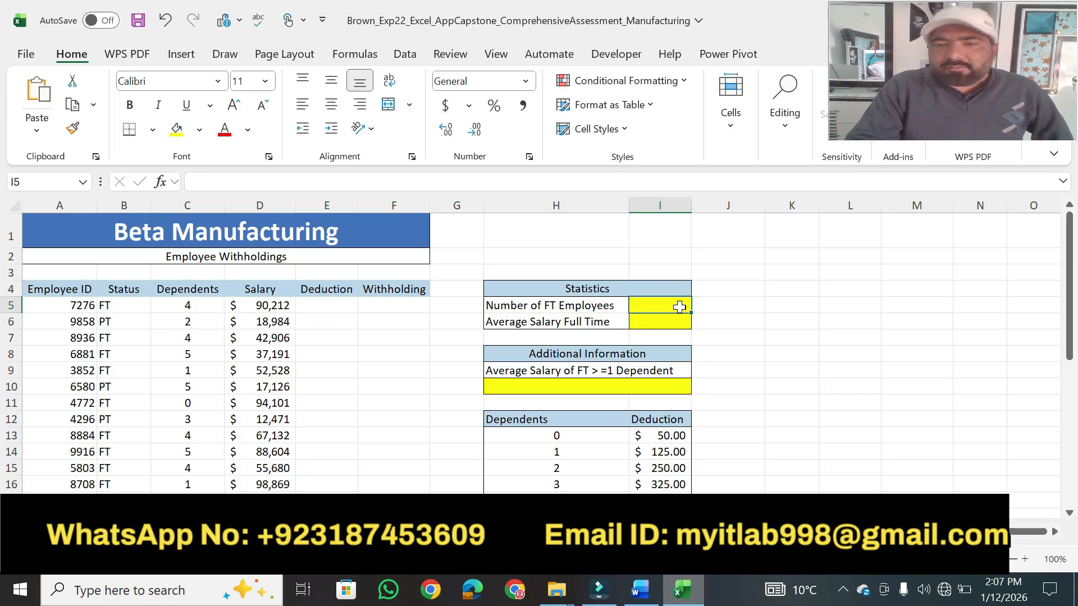
pyautogui.write('=')
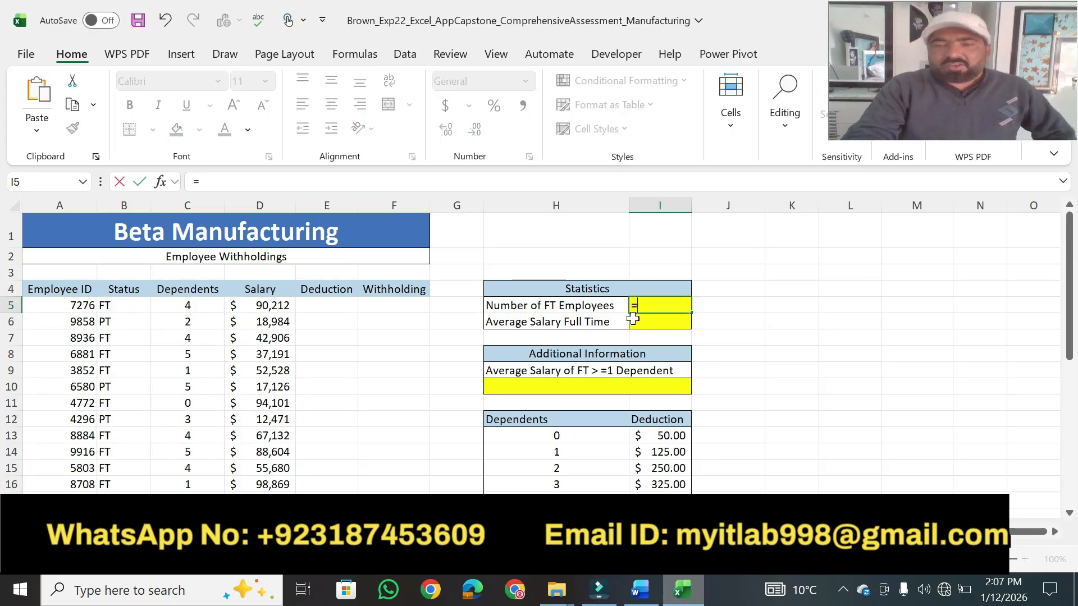
pyautogui.write('coun')
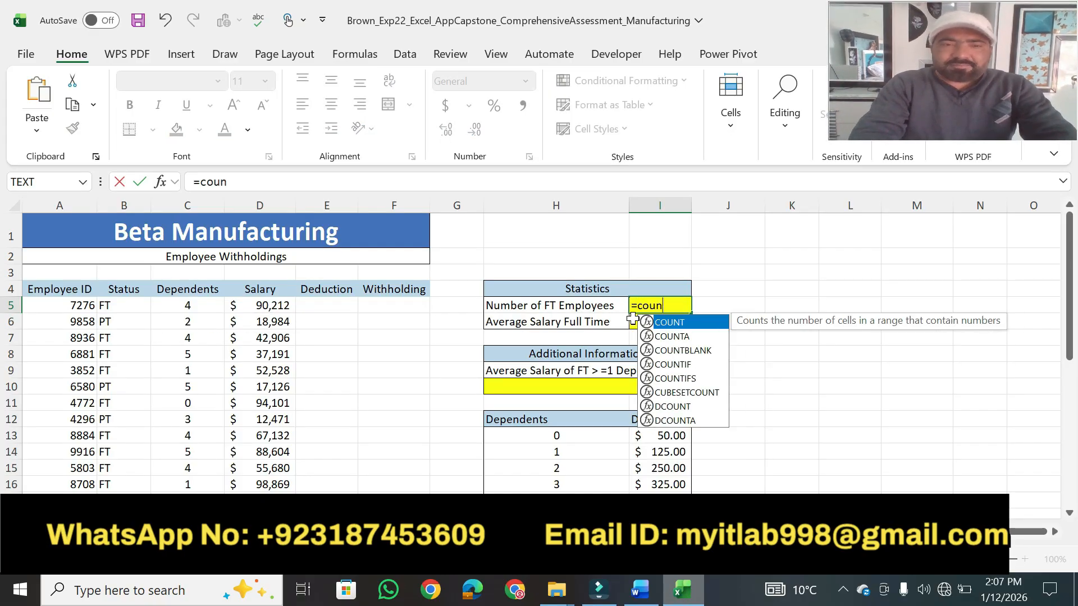
pyautogui.write('tif')
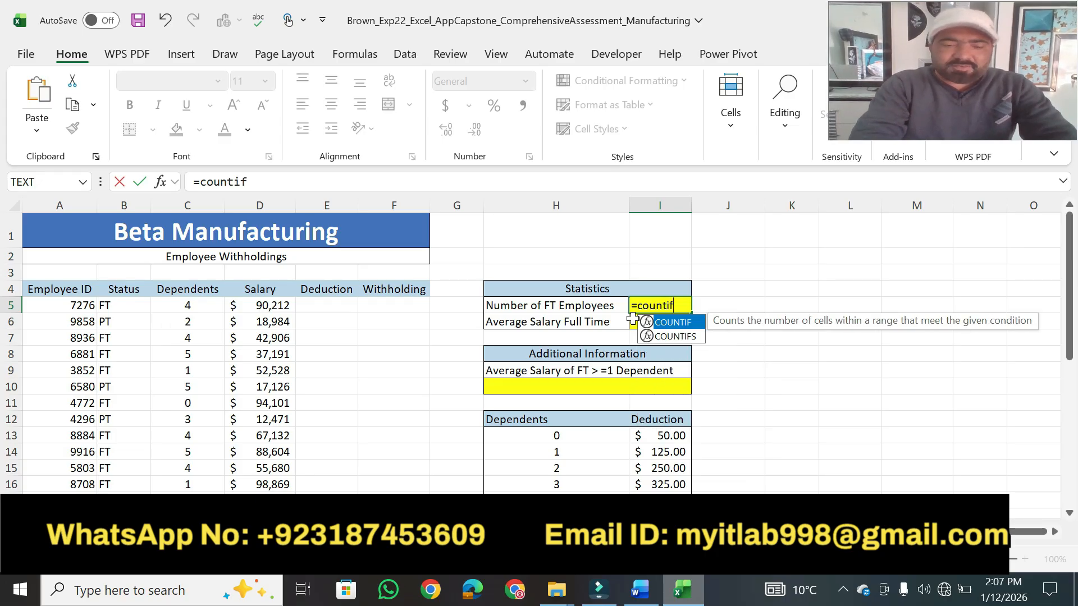
pyautogui.press('Tab')
pyautogui.moveTo(110, 306); pyautogui.dragTo(135, 466)
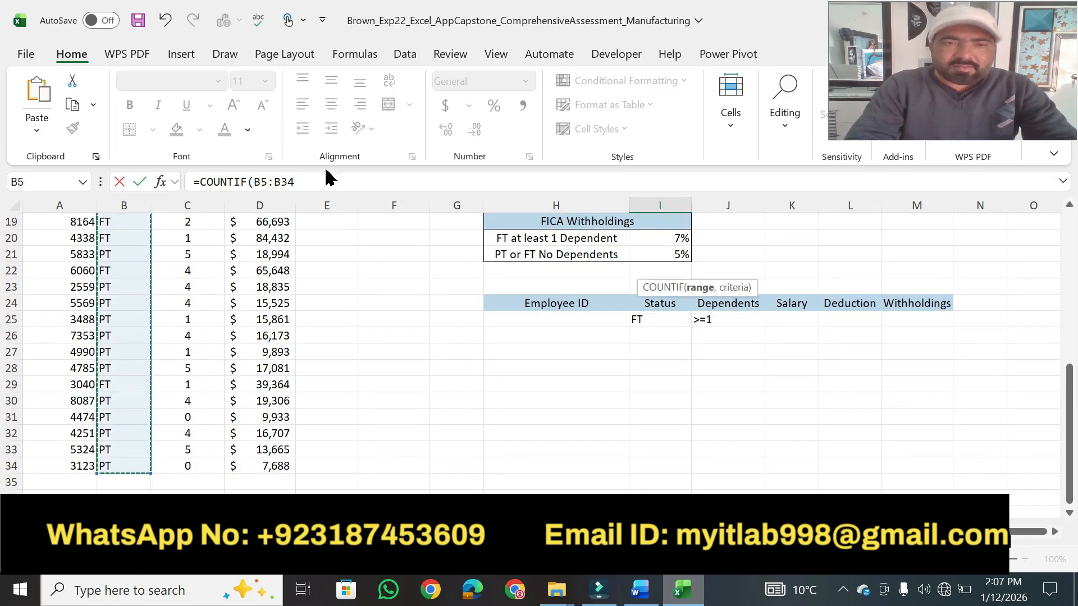
pyautogui.click(329, 178)
pyautogui.write(',"FT')
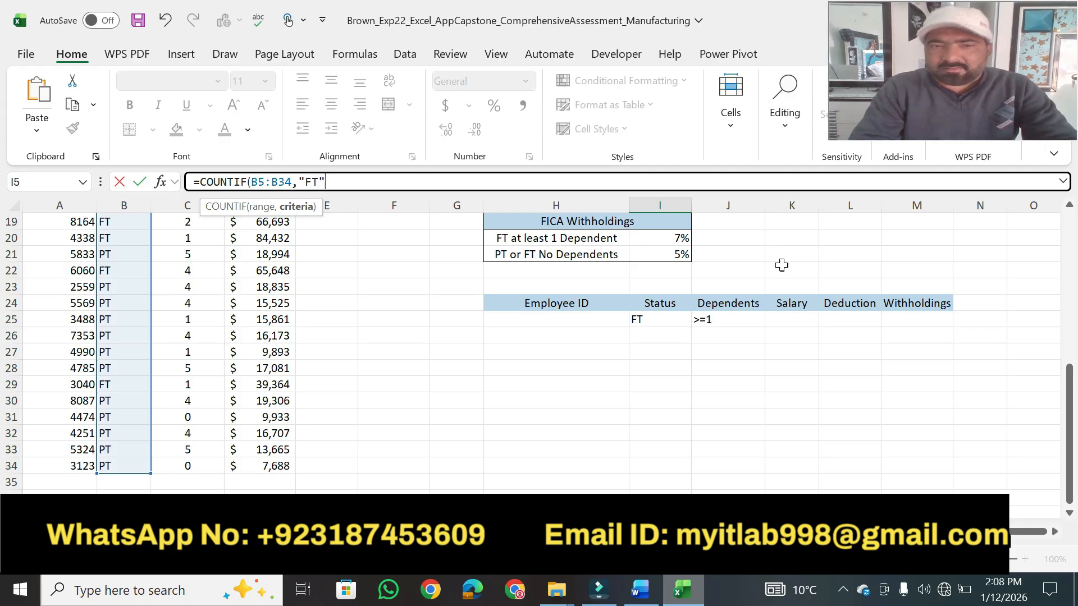
pyautogui.moveTo(1069, 428); pyautogui.dragTo(1073, 281)
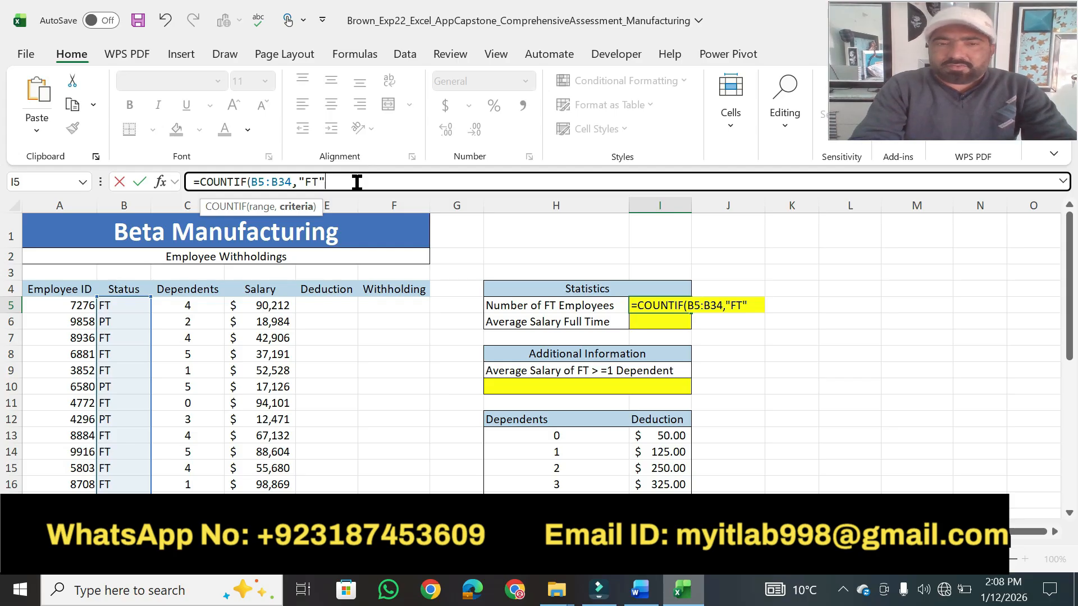
pyautogui.press('Return')
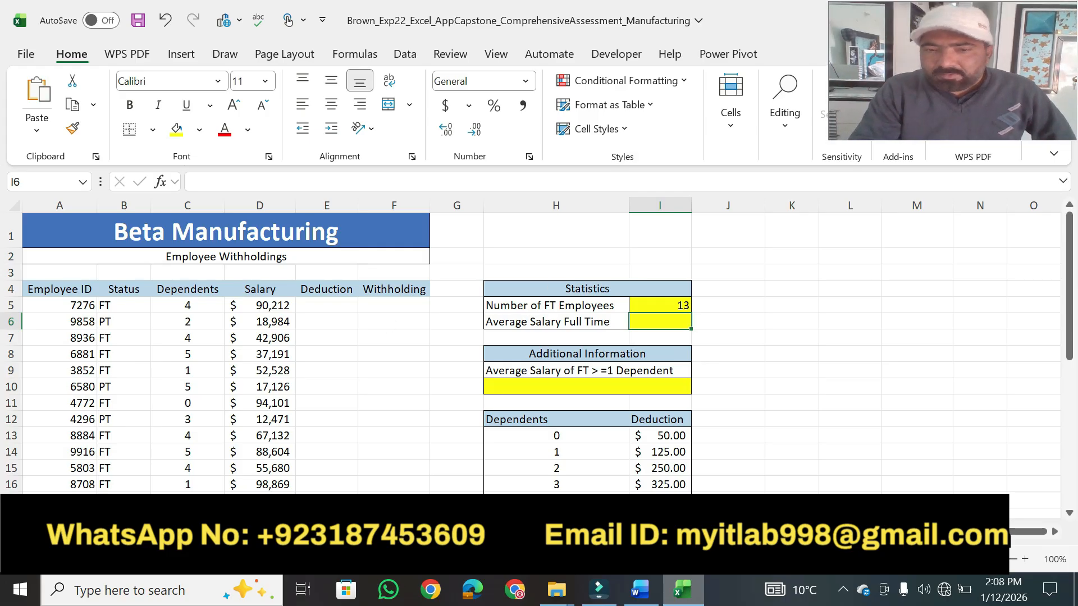
# Step: In the Word instructions, highlight step 3's points value and "Enter a database function in cell I6 that" in step 4
pyautogui.click(635, 585)
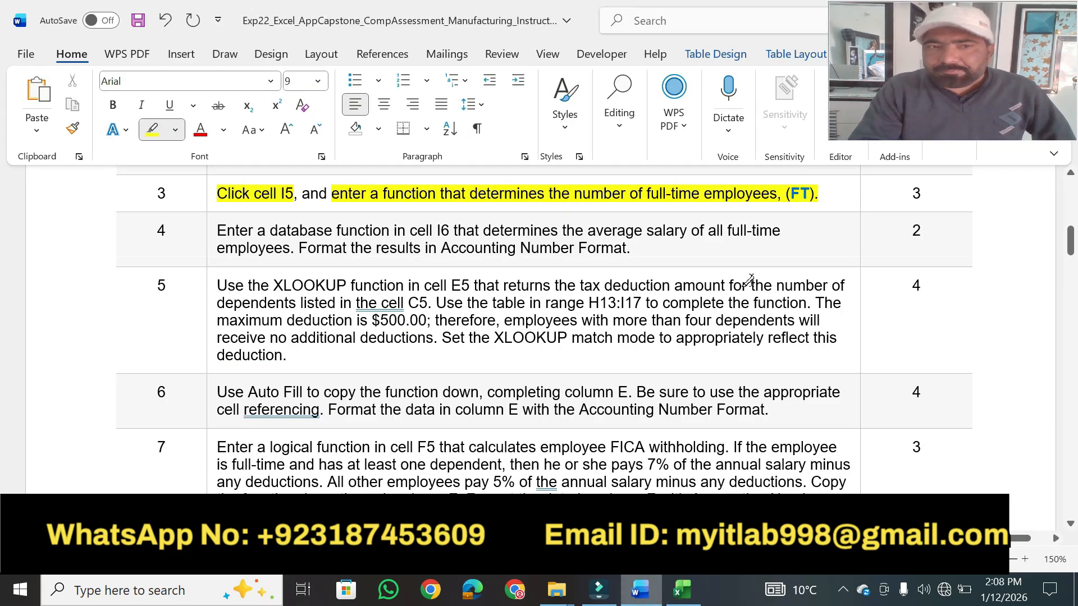
pyautogui.click(919, 193)
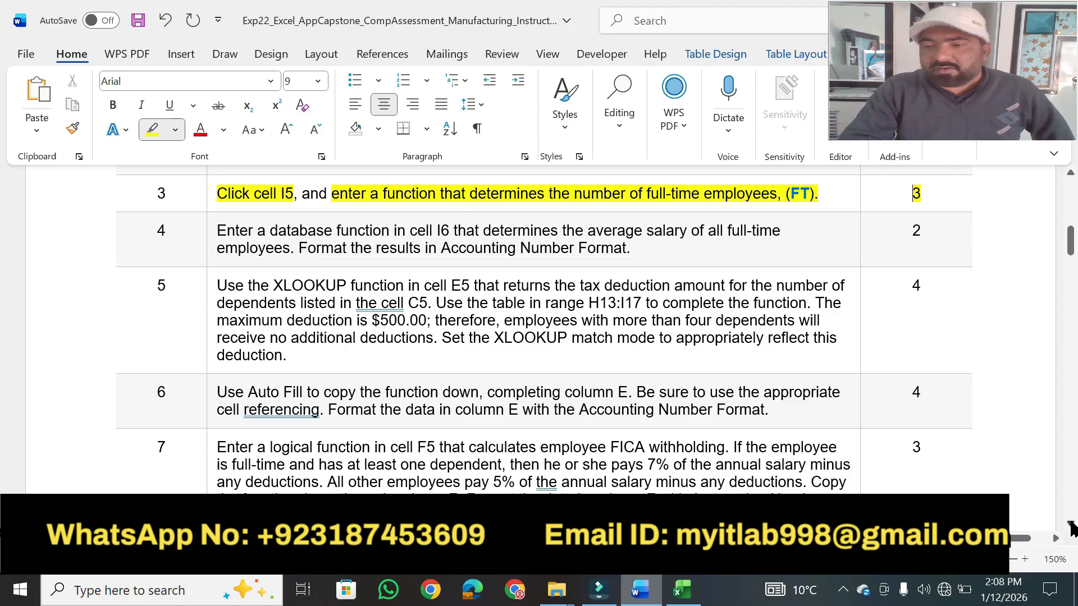
pyautogui.click(1070, 523)
pyautogui.click(1071, 523)
pyautogui.click(1071, 523)
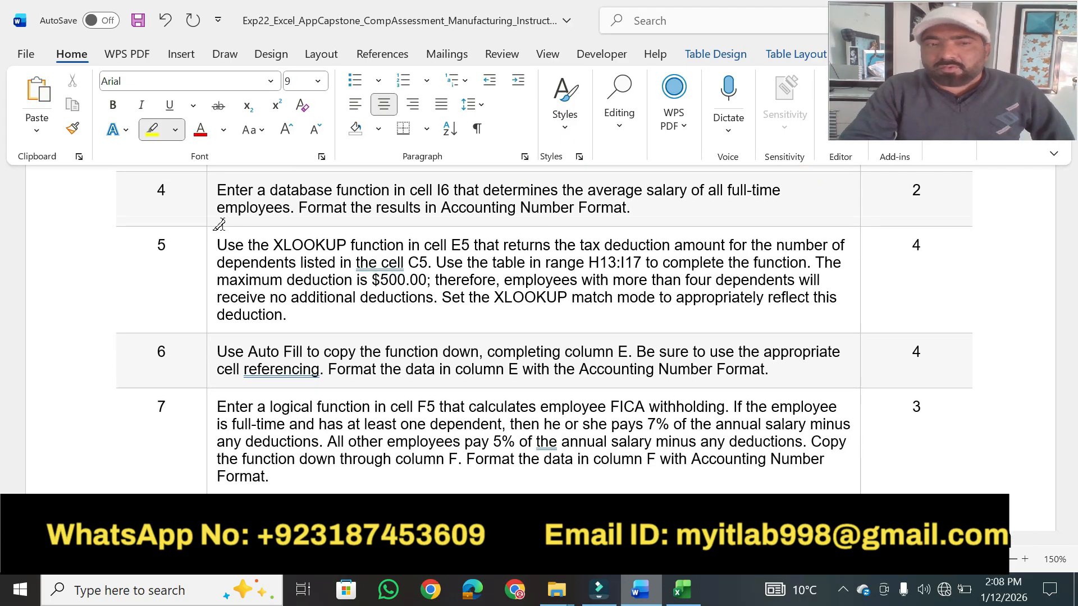
pyautogui.moveTo(218, 191); pyautogui.dragTo(479, 190)
# Step: Check cell I6 in Excel, and highlight "determines the average salary of all full-time employees" in step 4 of the Word instructions
pyautogui.click(684, 590)
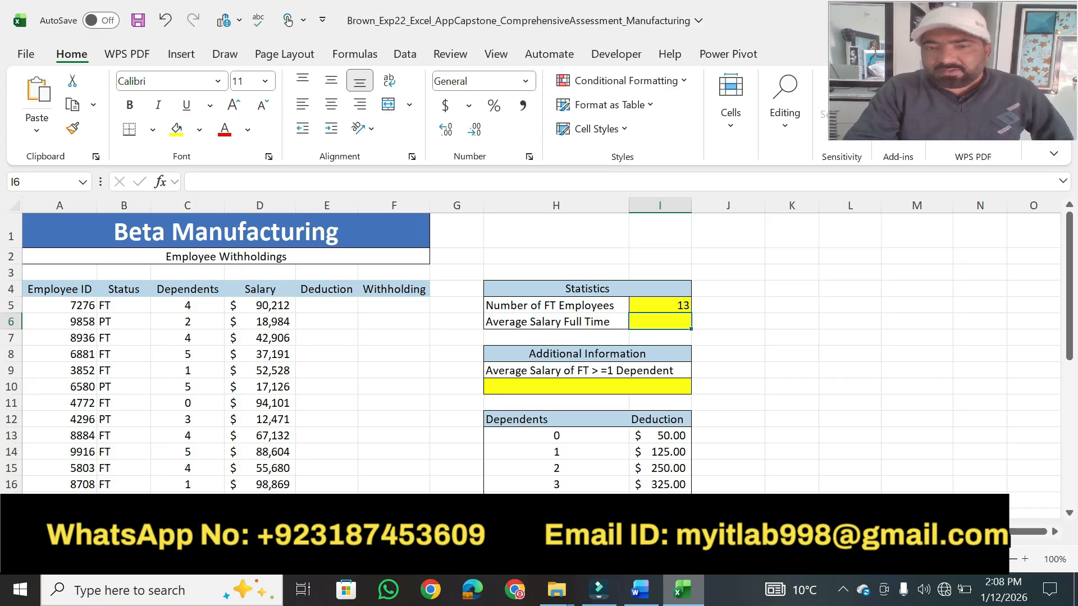
pyautogui.click(638, 590)
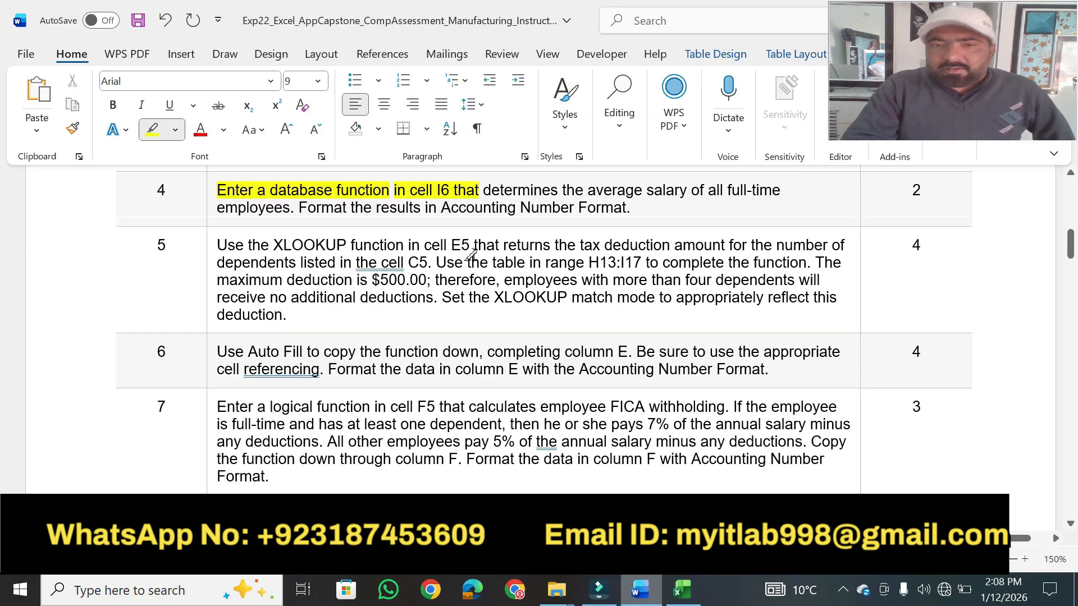
pyautogui.moveTo(489, 186); pyautogui.dragTo(780, 190)
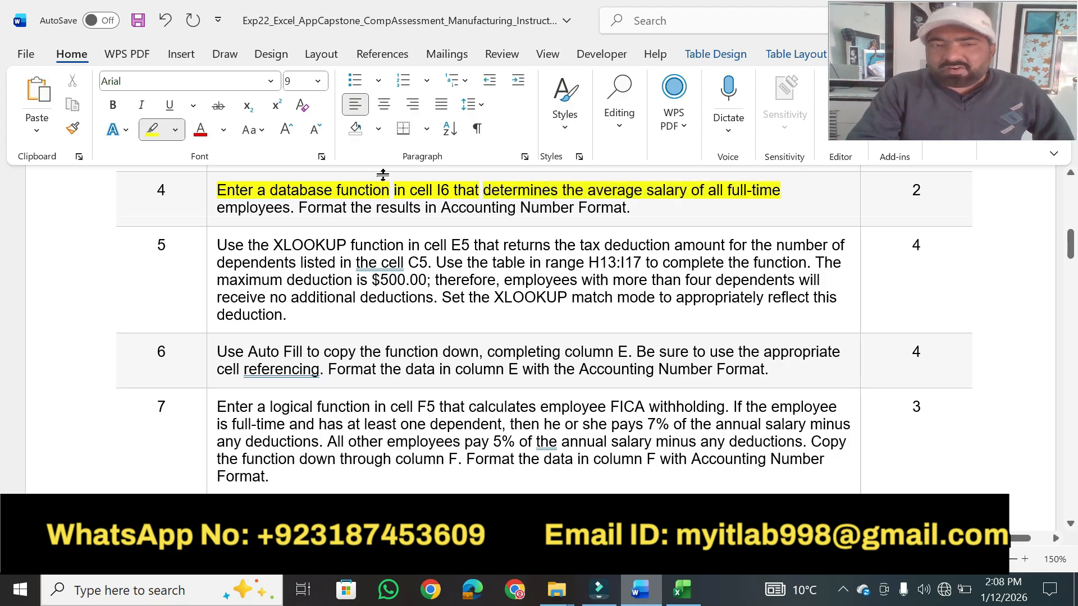
pyautogui.doubleClick(286, 207)
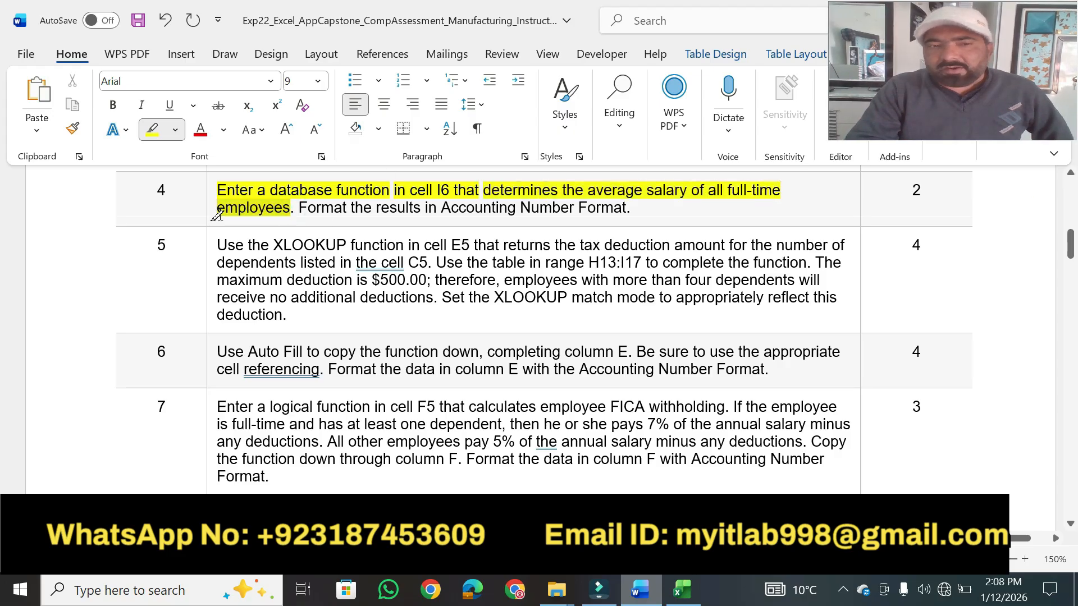
# Step: In Excel cell I6, start an AVERAGEIF formula with B5:B34 as the range and "FT" as the criterion
pyautogui.click(683, 589)
pyautogui.write('=')
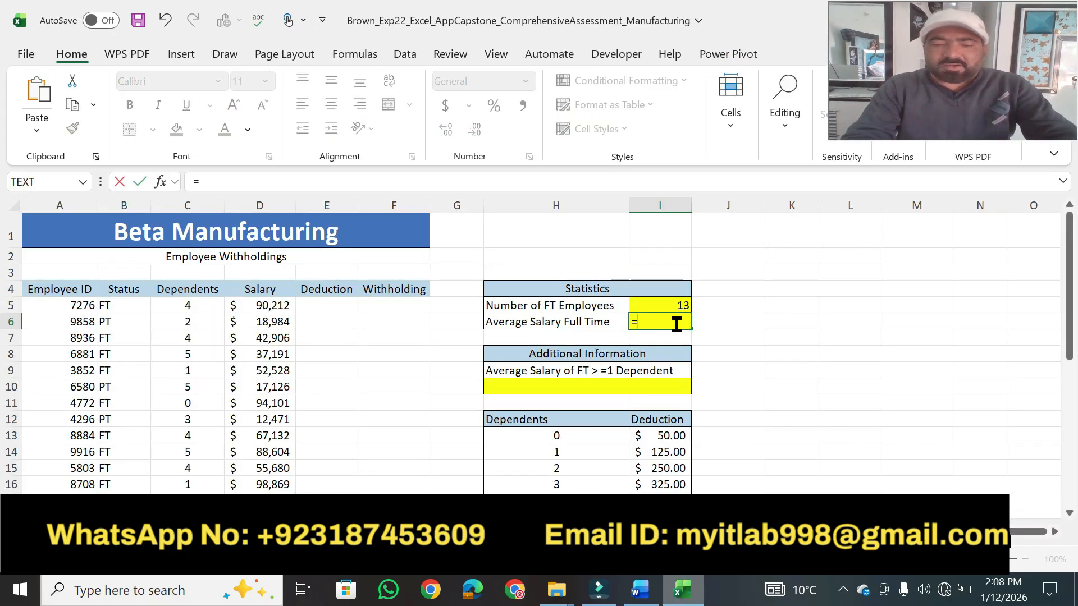
pyautogui.write('avre')
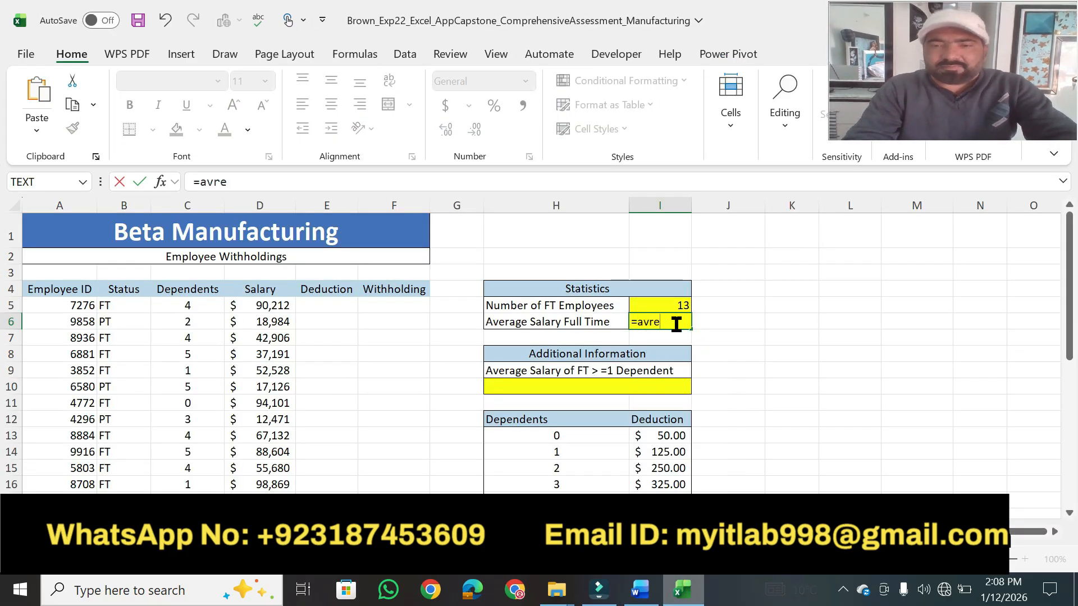
pyautogui.press('BackSpace')
pyautogui.press('BackSpace')
pyautogui.write('e')
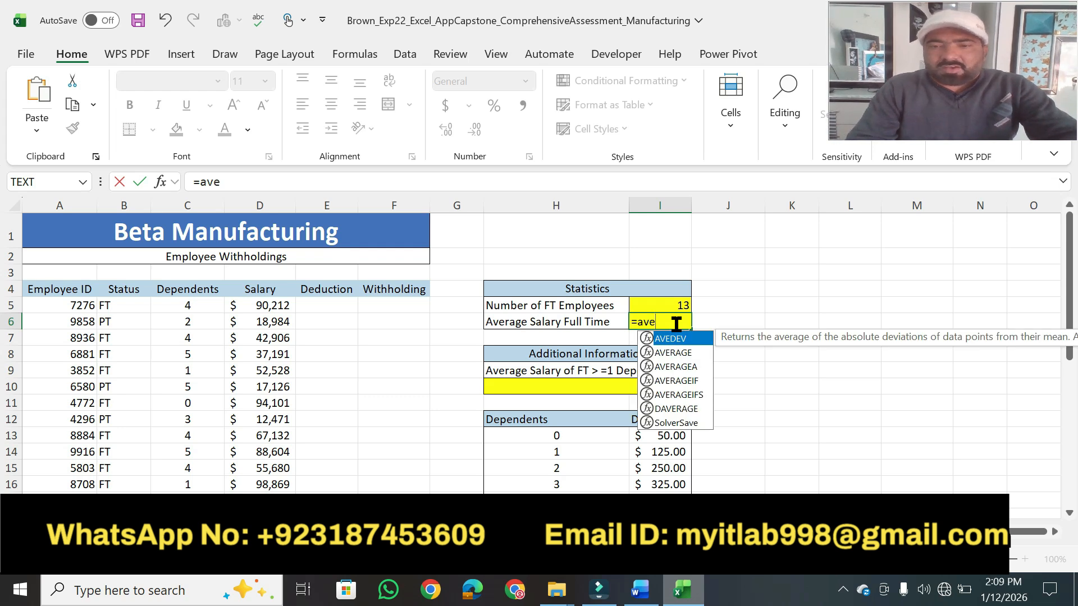
pyautogui.press('Down')
pyautogui.press('Down')
pyautogui.press('Down')
pyautogui.press('Tab')
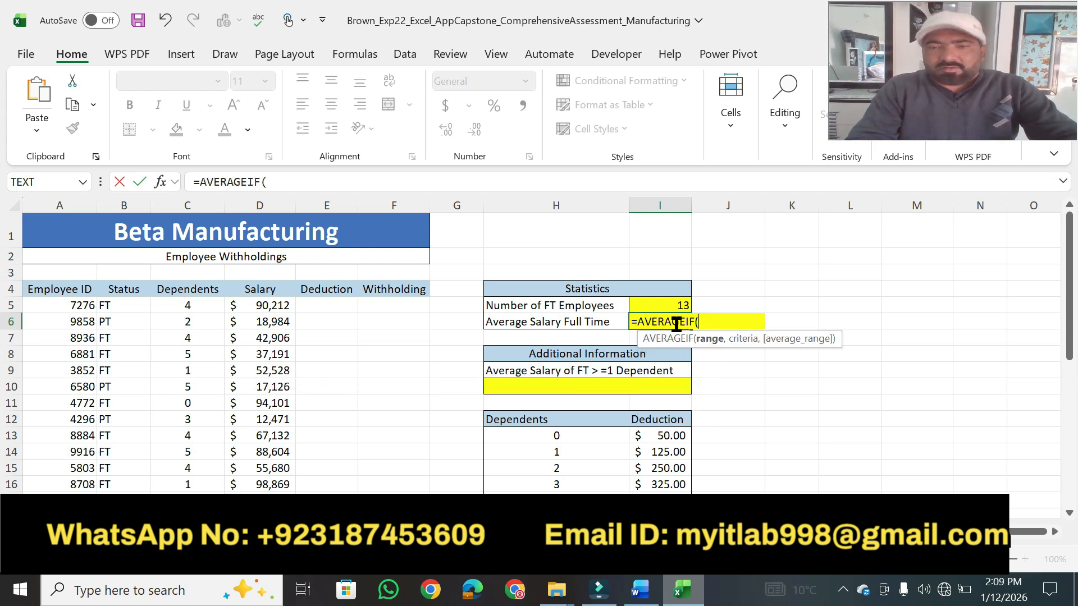
pyautogui.moveTo(107, 306); pyautogui.dragTo(135, 486)
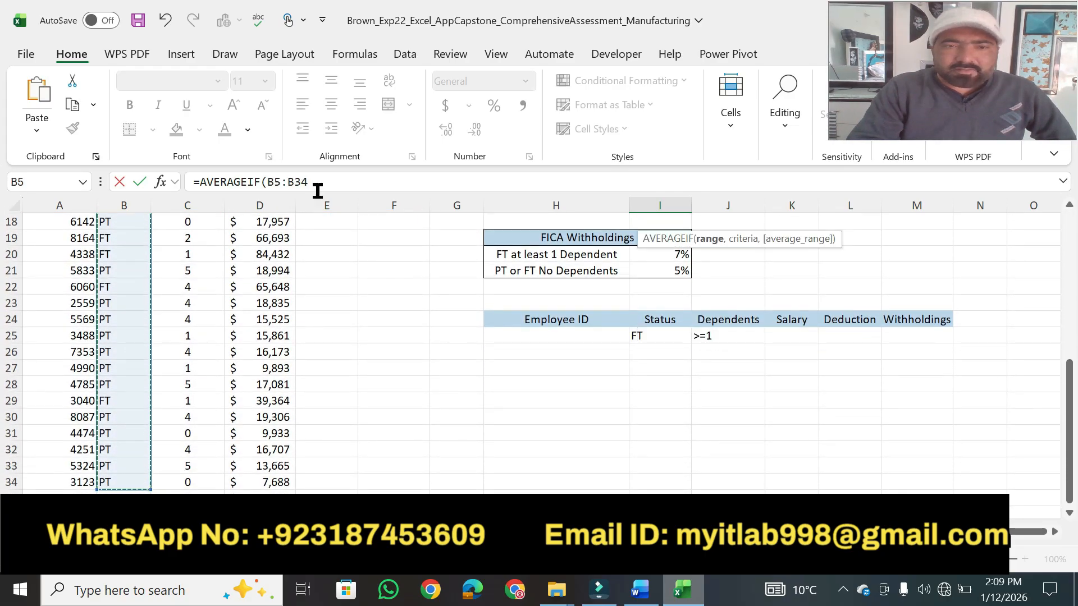
pyautogui.click(315, 190)
pyautogui.write(',')
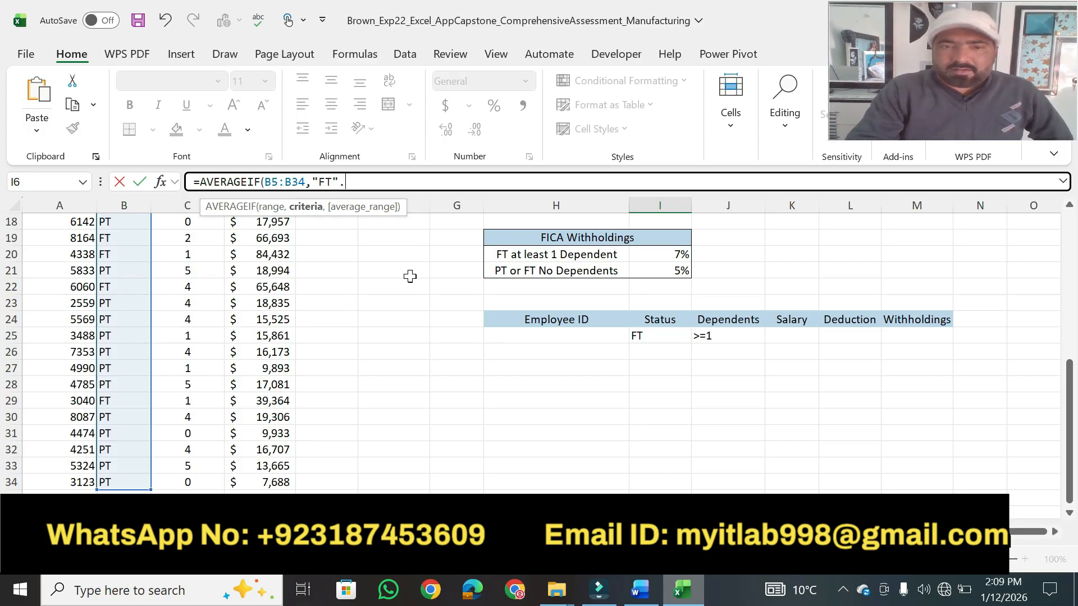
pyautogui.write('"FT",')
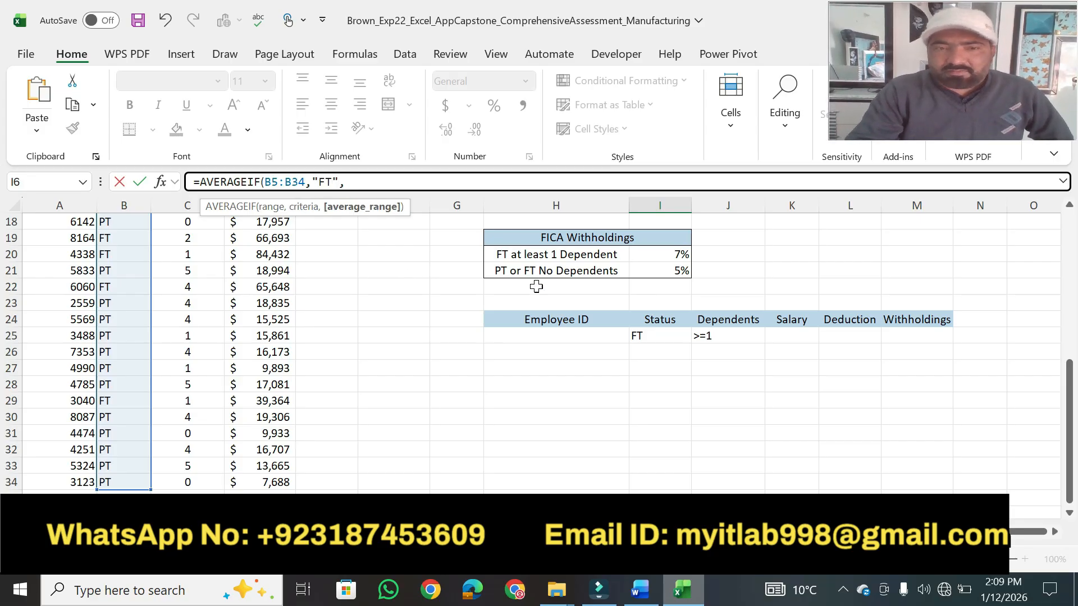
# Step: Complete the AVERAGEIF formula in cell I6 with D5:D34 as the average range
pyautogui.moveTo(1069, 473); pyautogui.dragTo(1069, 326)
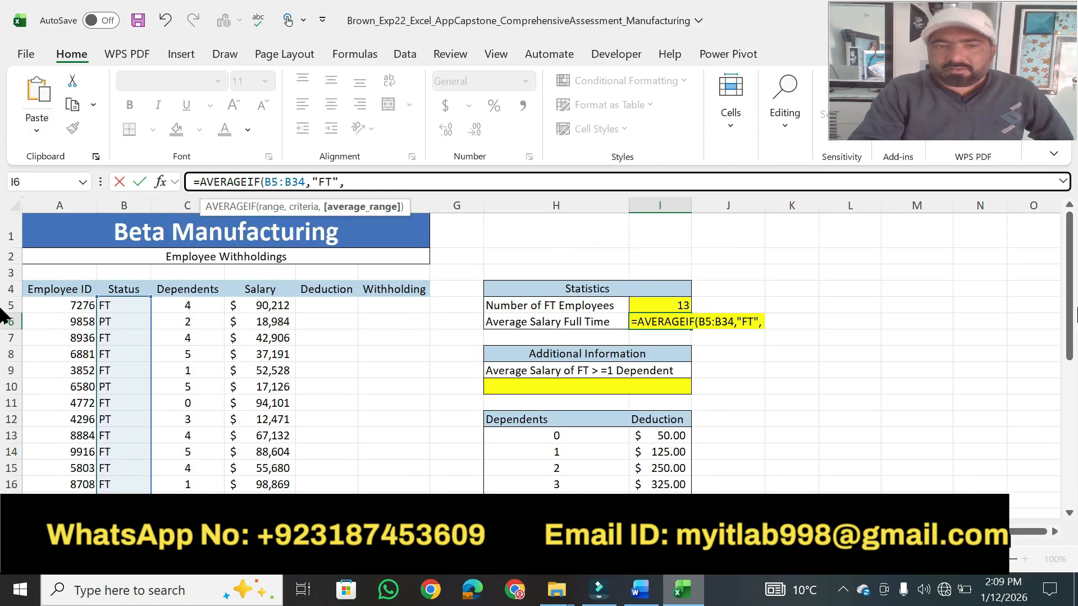
pyautogui.click(259, 307)
pyautogui.moveTo(258, 307); pyautogui.dragTo(288, 474)
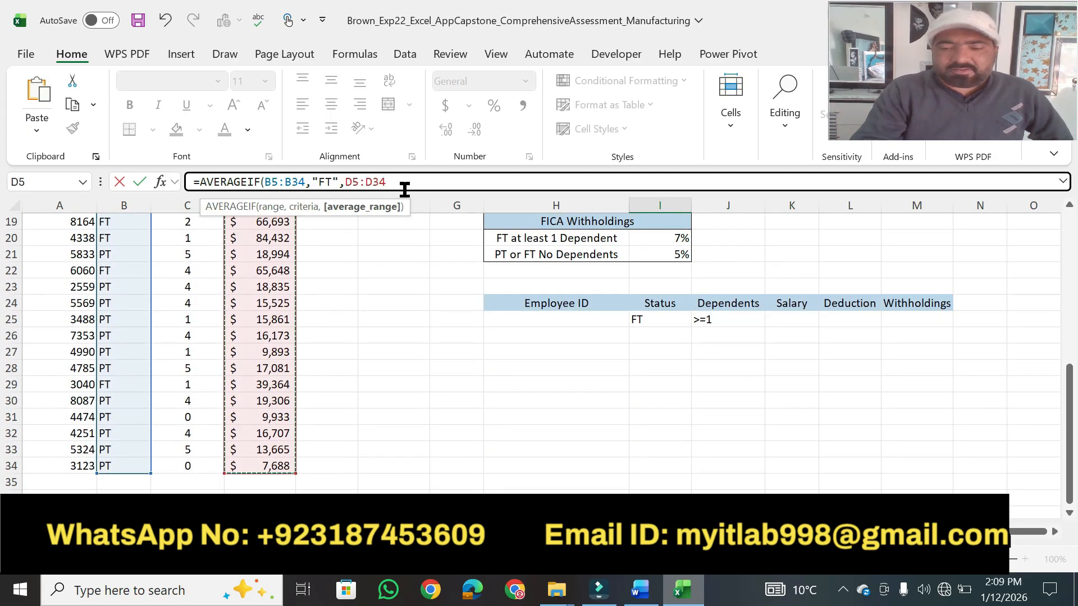
pyautogui.write(')')
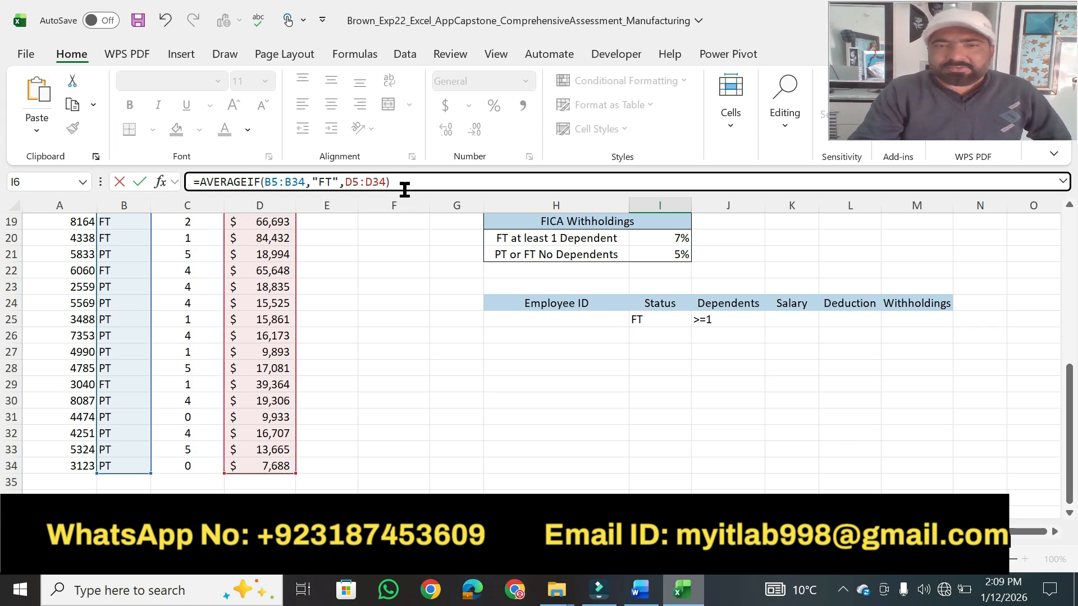
pyautogui.press('Return')
pyautogui.moveTo(1068, 414); pyautogui.dragTo(1069, 379)
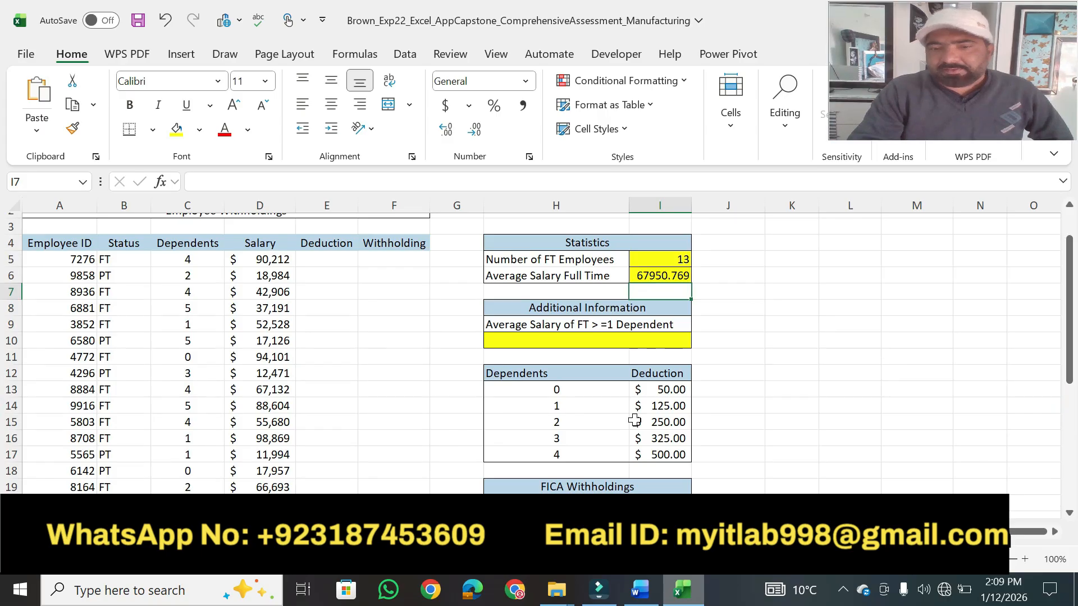
# Step: Highlight "results in Accounting Number Format" in step 4 of the Word instructions, and apply the Accounting format to Excel cell I6
pyautogui.click(637, 592)
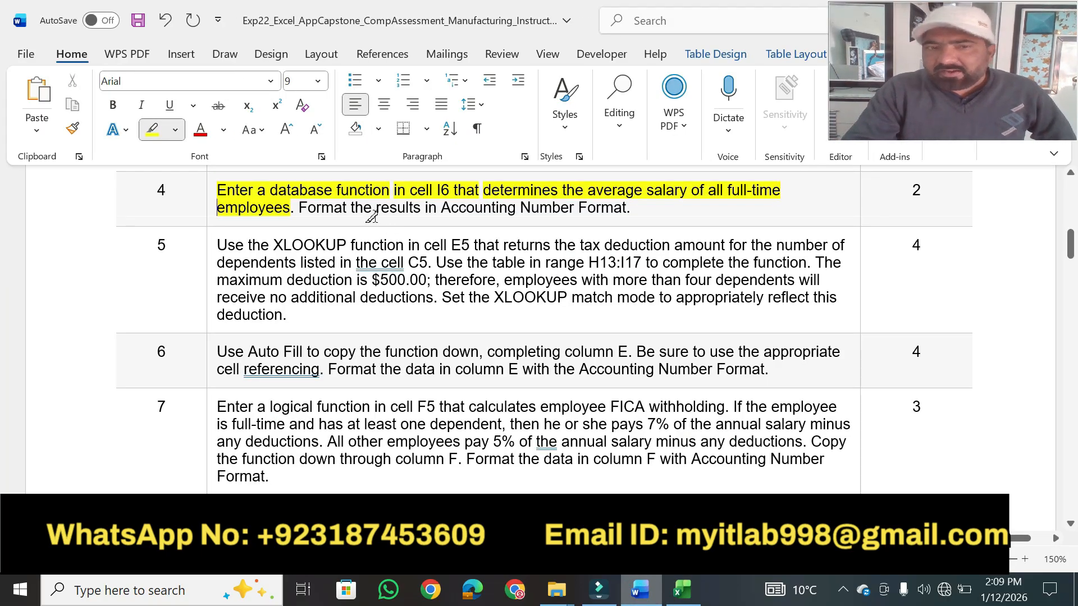
pyautogui.moveTo(374, 206); pyautogui.dragTo(627, 207)
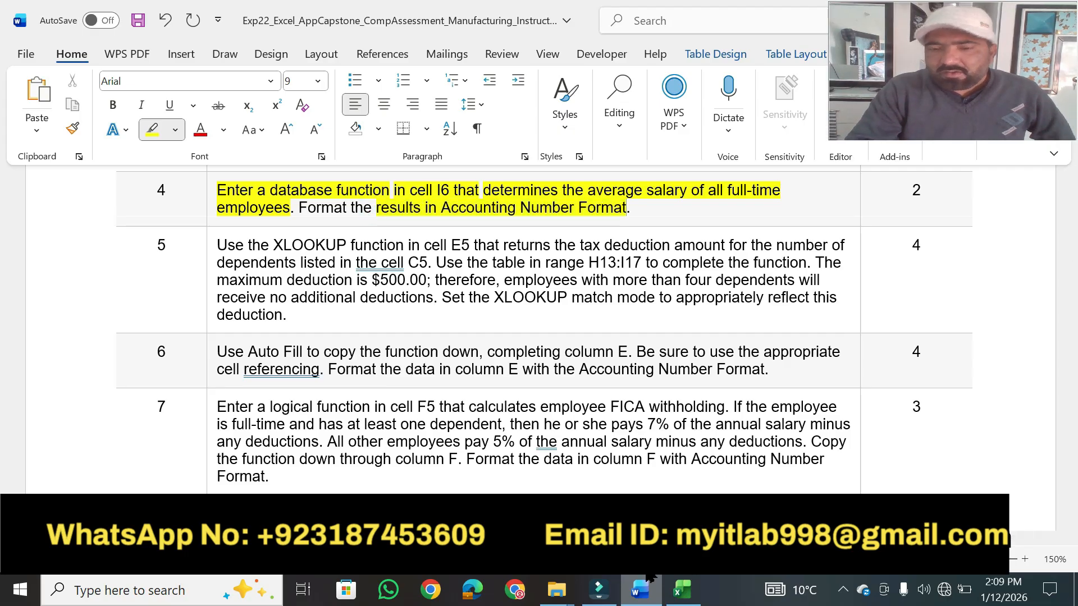
pyautogui.click(683, 592)
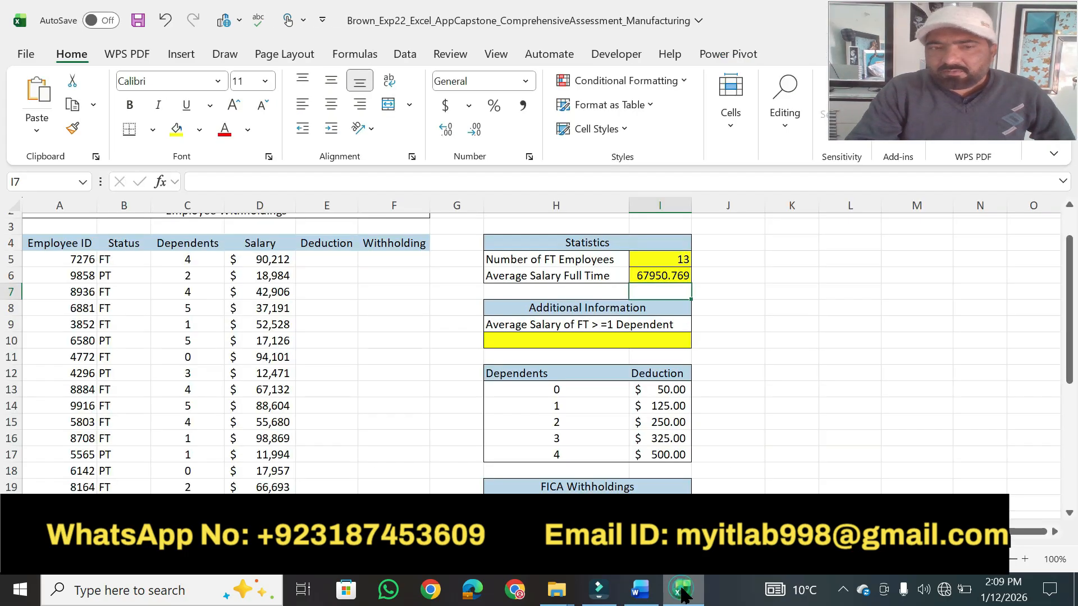
pyautogui.click(667, 275)
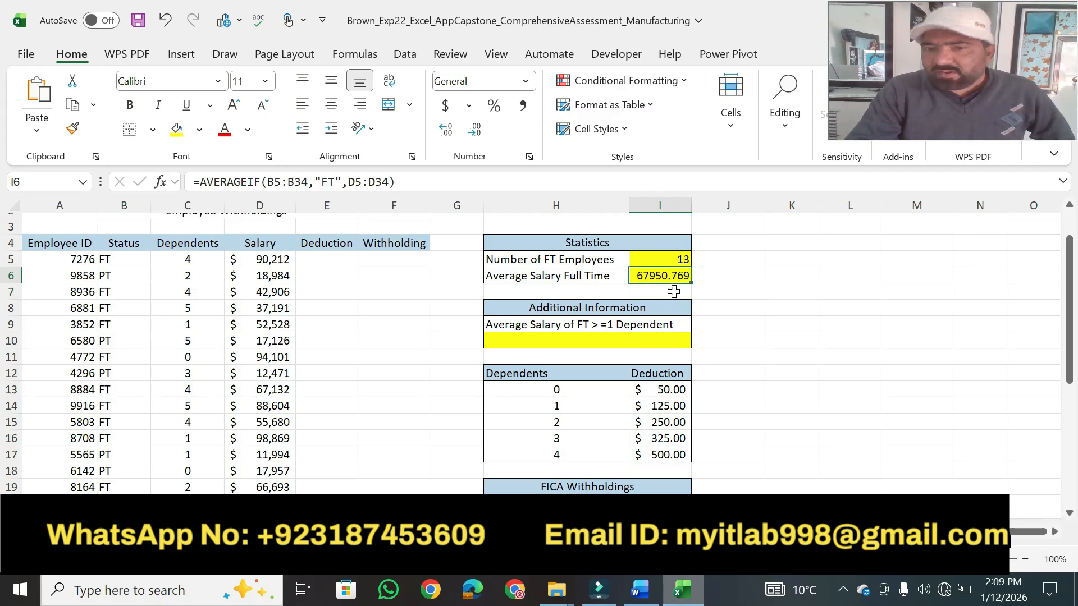
pyautogui.click(529, 157)
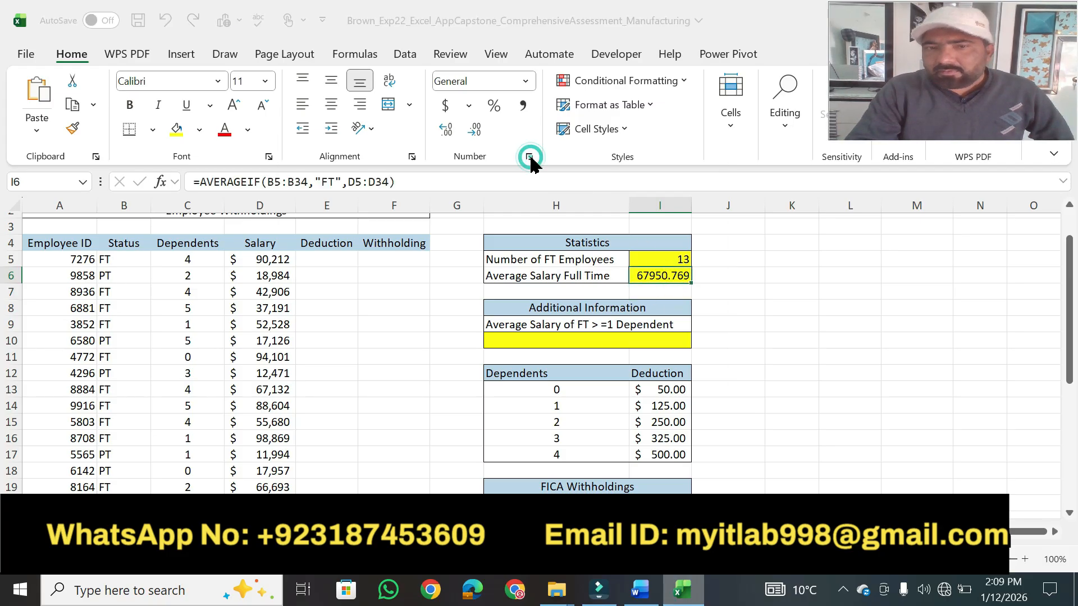
pyautogui.click(315, 231)
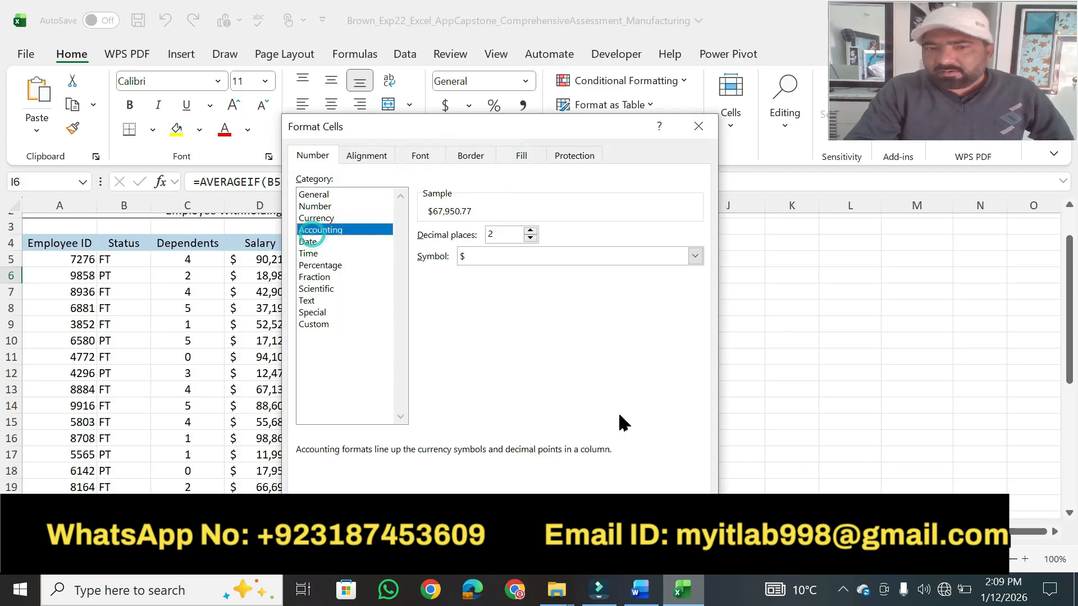
pyautogui.press('Return')
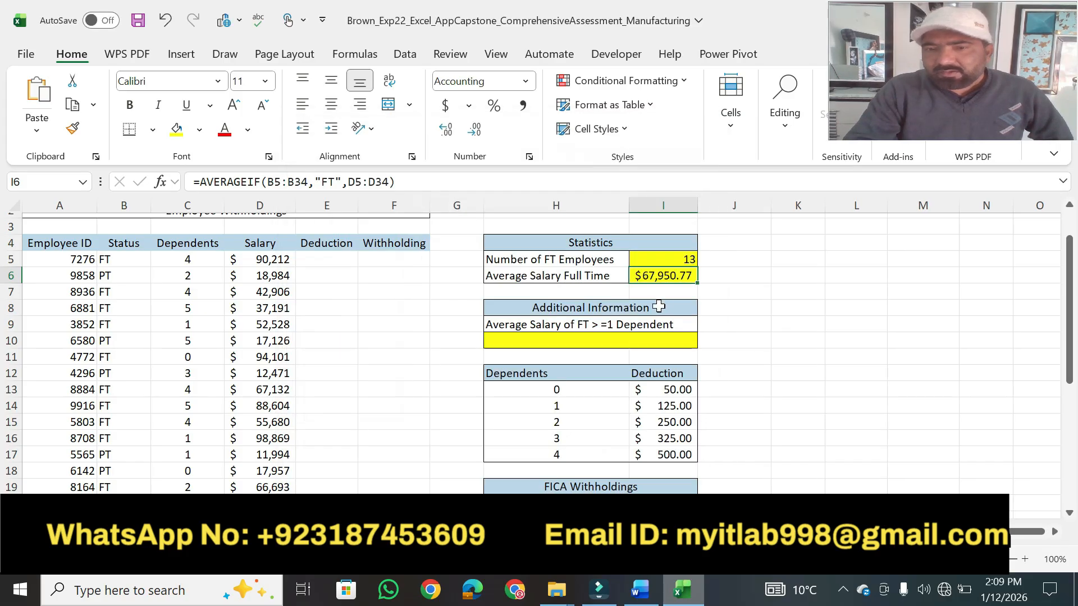
# Step: In the Word instructions, highlight the points value of step 4 in yellow
pyautogui.click(640, 599)
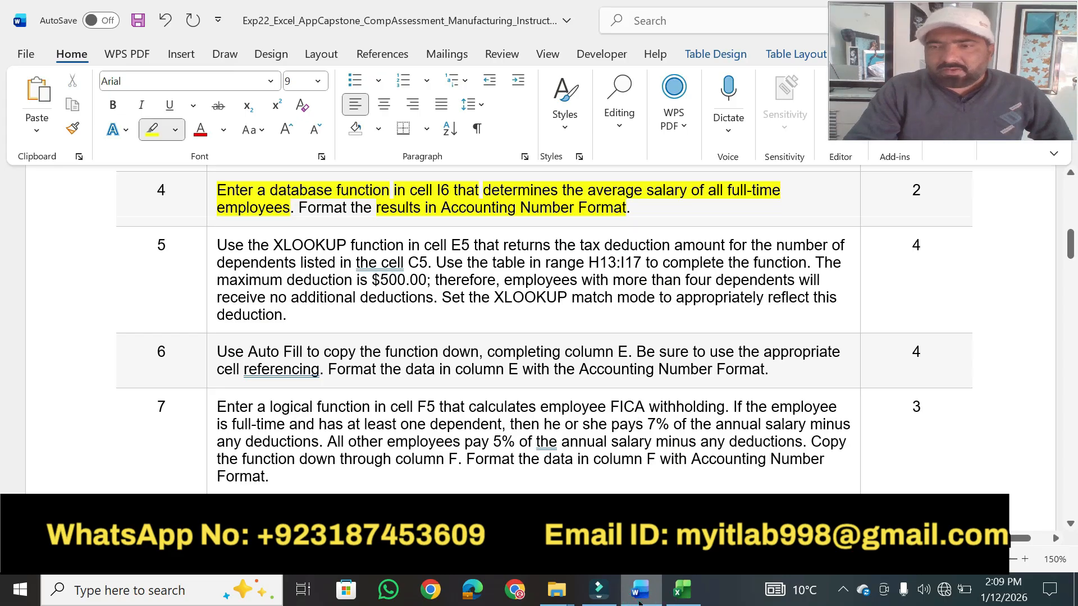
pyautogui.click(917, 191)
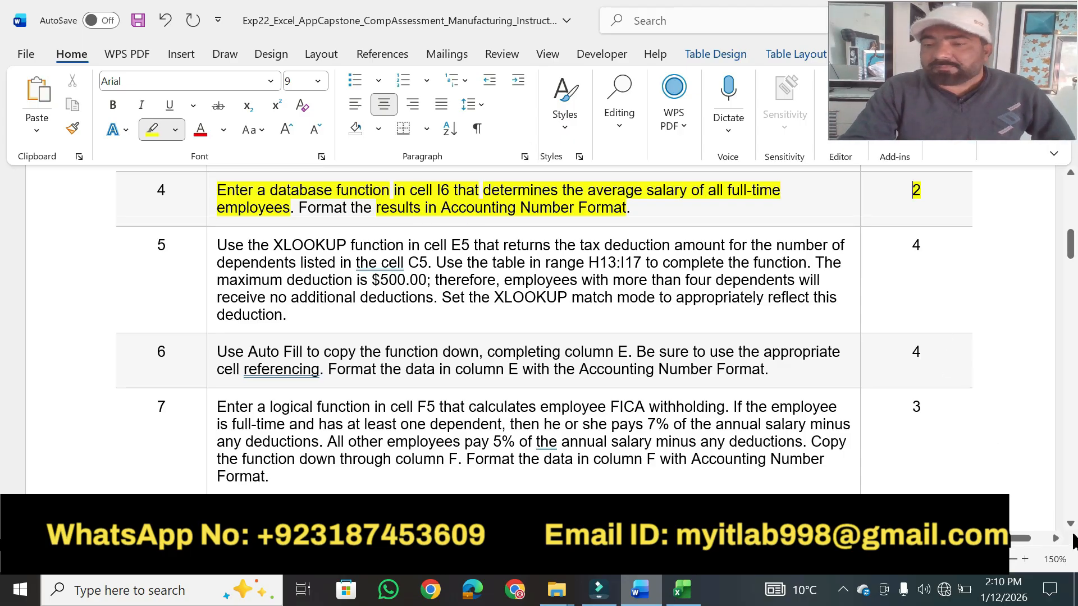
# Step: In step 5 of the Word instructions, highlight "the XLOOKUP function in cell E5 that returns" in yellow
pyautogui.click(1072, 527)
pyautogui.click(1072, 528)
pyautogui.click(1071, 527)
pyautogui.click(1072, 527)
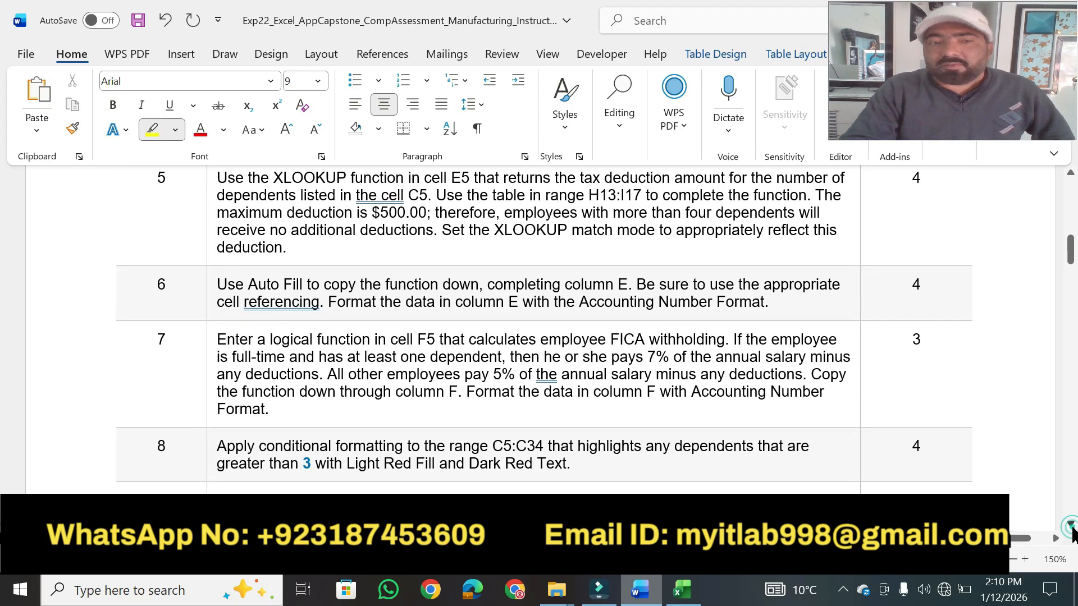
pyautogui.click(1070, 173)
pyautogui.moveTo(252, 187); pyautogui.dragTo(526, 187)
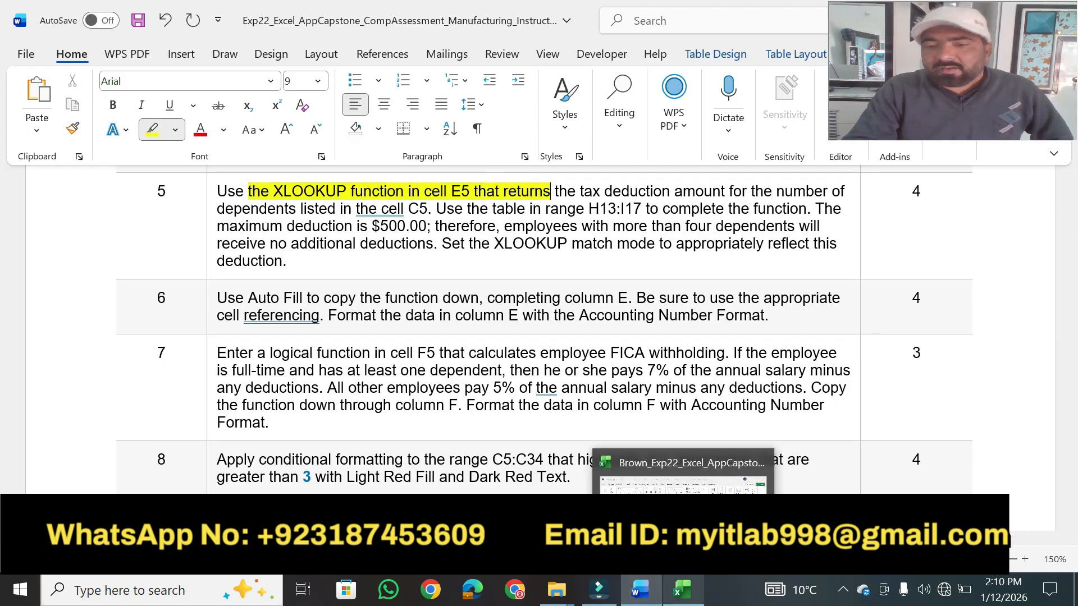
# Step: Switch to the Excel workbook and start an XLOOKUP formula in cell E5
pyautogui.click(682, 590)
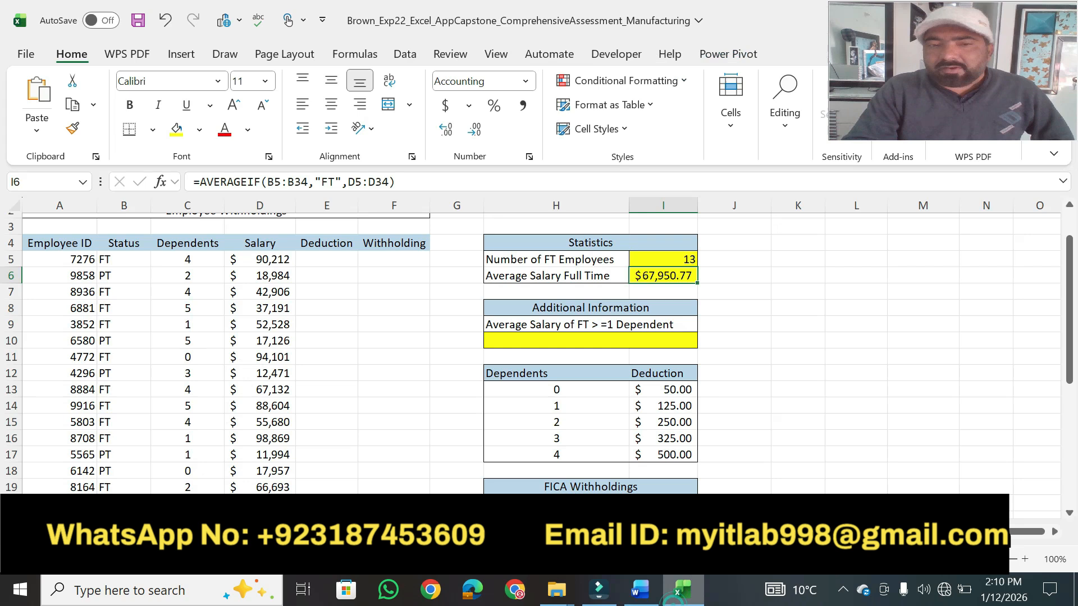
pyautogui.click(346, 269)
pyautogui.click(330, 257)
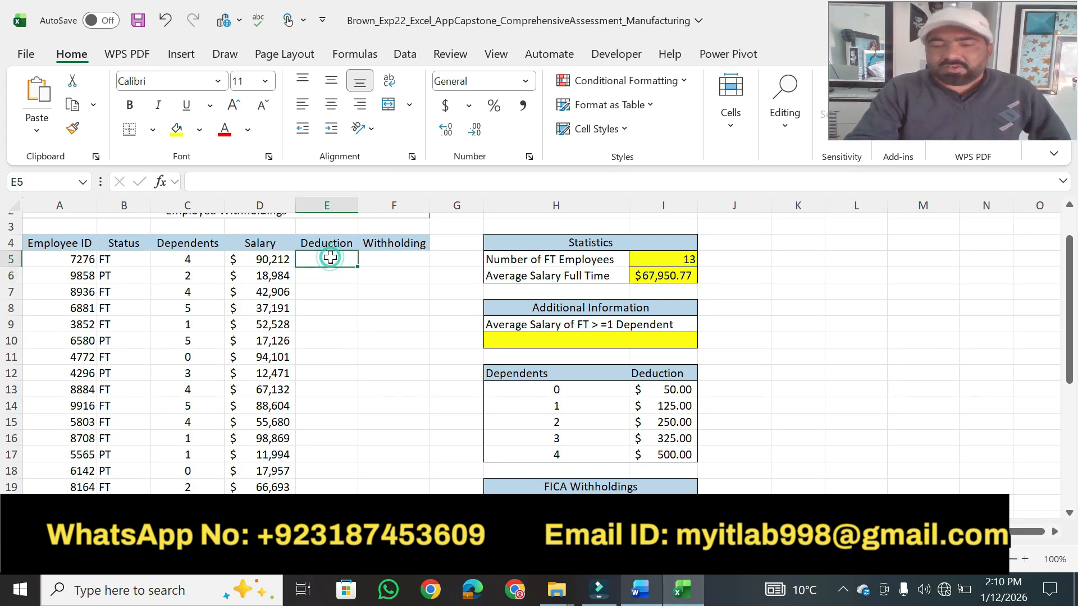
pyautogui.write('=xl')
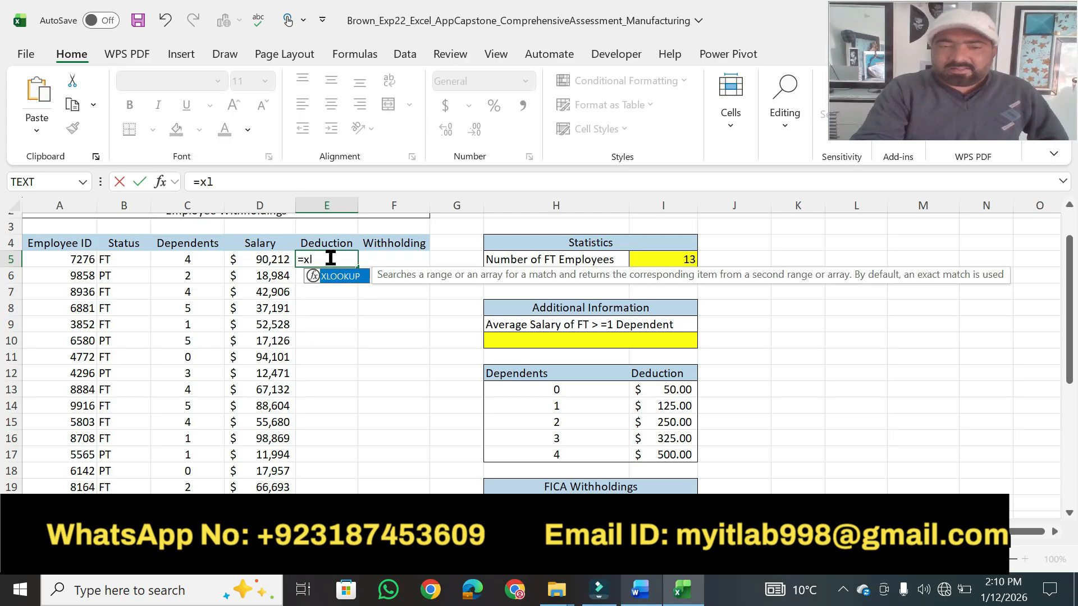
pyautogui.press('Tab')
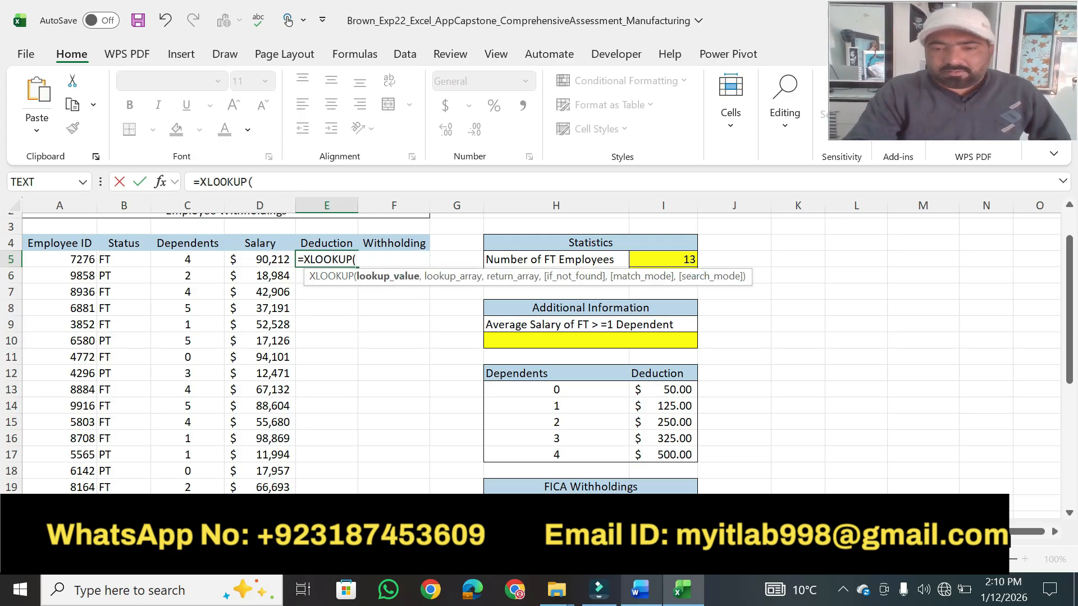
# Step: In step 5 of the Word instructions, highlight "tax deduction amount" and "listed in the cell C5"
pyautogui.click(638, 601)
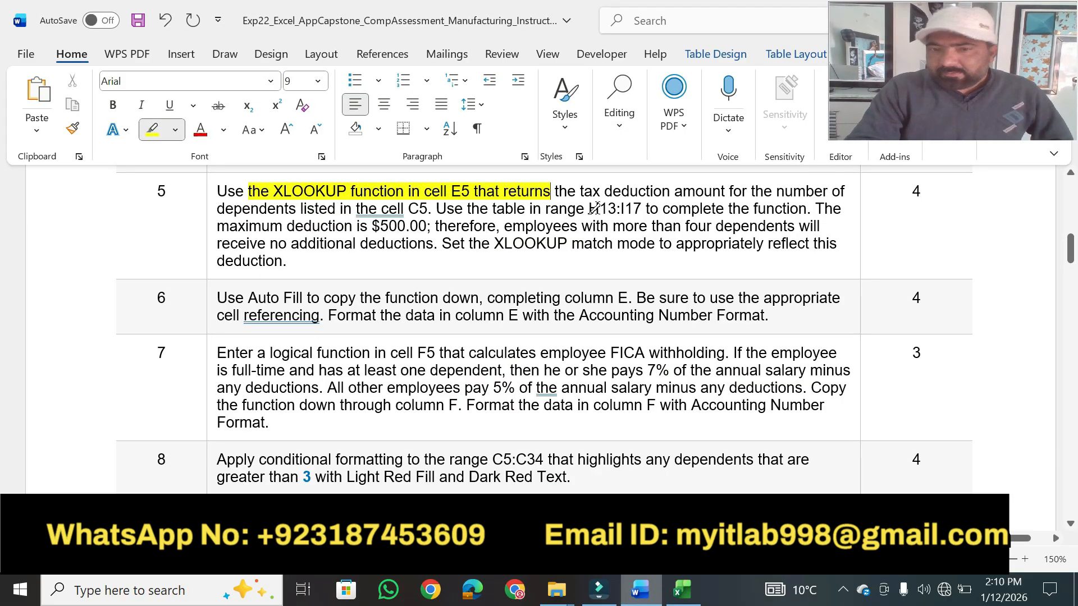
pyautogui.moveTo(578, 191); pyautogui.dragTo(724, 192)
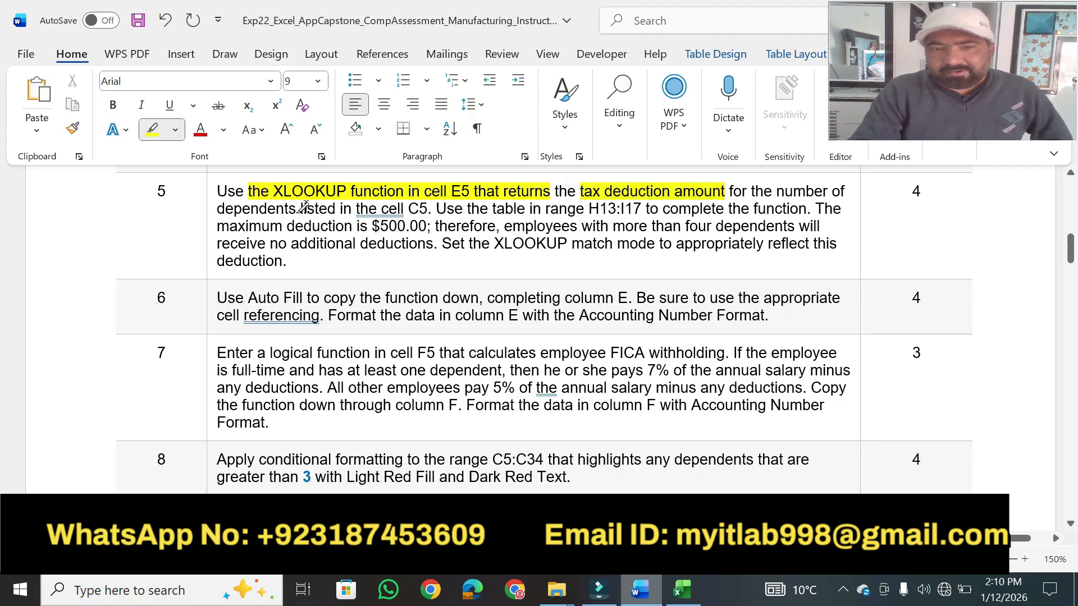
pyautogui.moveTo(303, 207)
pyautogui.mouseDown()
pyautogui.moveTo(426, 212)
pyautogui.moveTo(416, 215)
pyautogui.mouseUp()
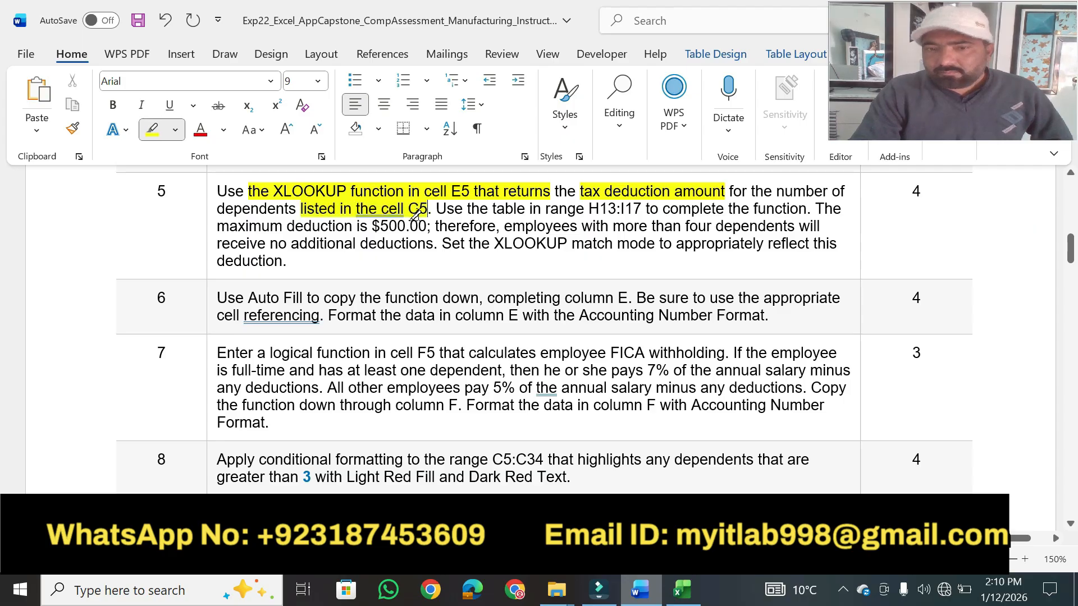
# Step: In Excel, set C5 as the lookup value of the XLOOKUP formula in cell E5
pyautogui.click(682, 590)
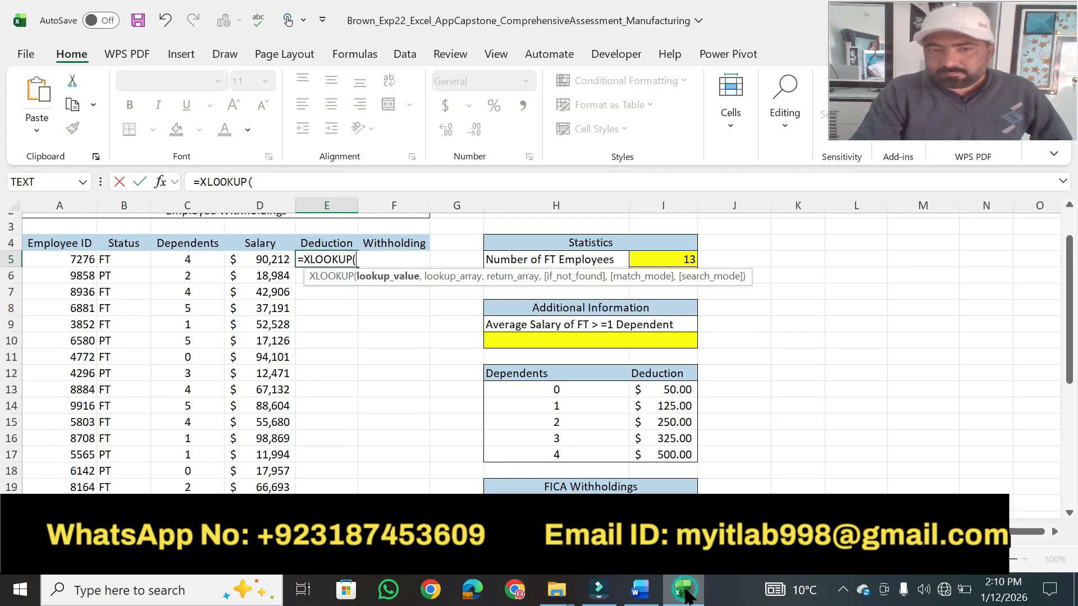
pyautogui.click(187, 260)
pyautogui.write(',')
# Step: Highlight "table in range H13:I17 to complete the" in step 5 of the Word instructions
pyautogui.click(640, 589)
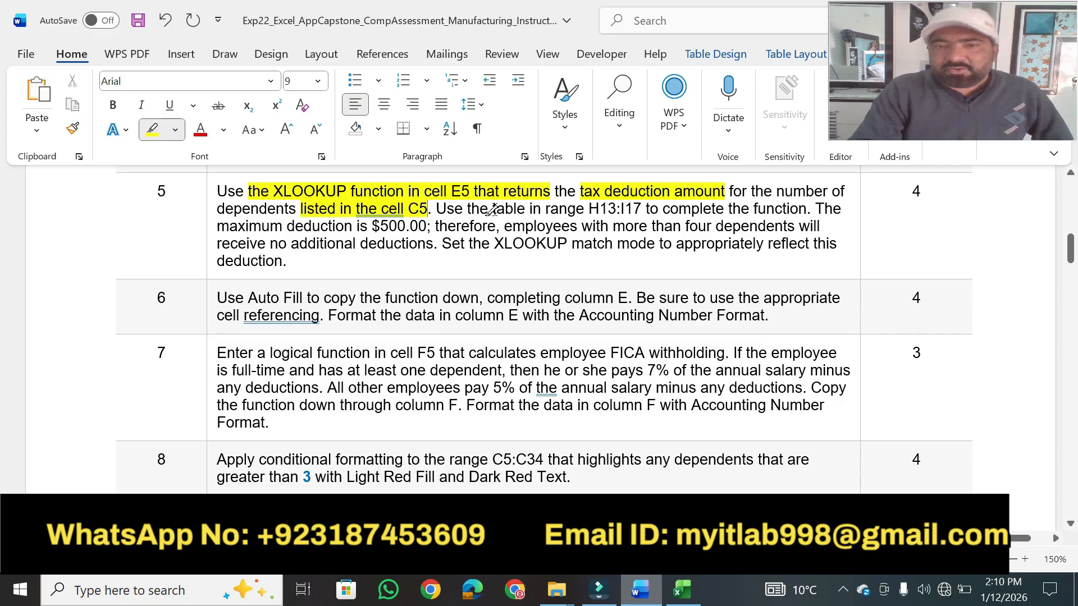
pyautogui.moveTo(493, 208); pyautogui.dragTo(751, 205)
# Step: In Excel, give the XLOOKUP formula the absolute lookup array $H$13:$I$17 and 2 as the return array, and close its parenthesis
pyautogui.moveTo(682, 589)
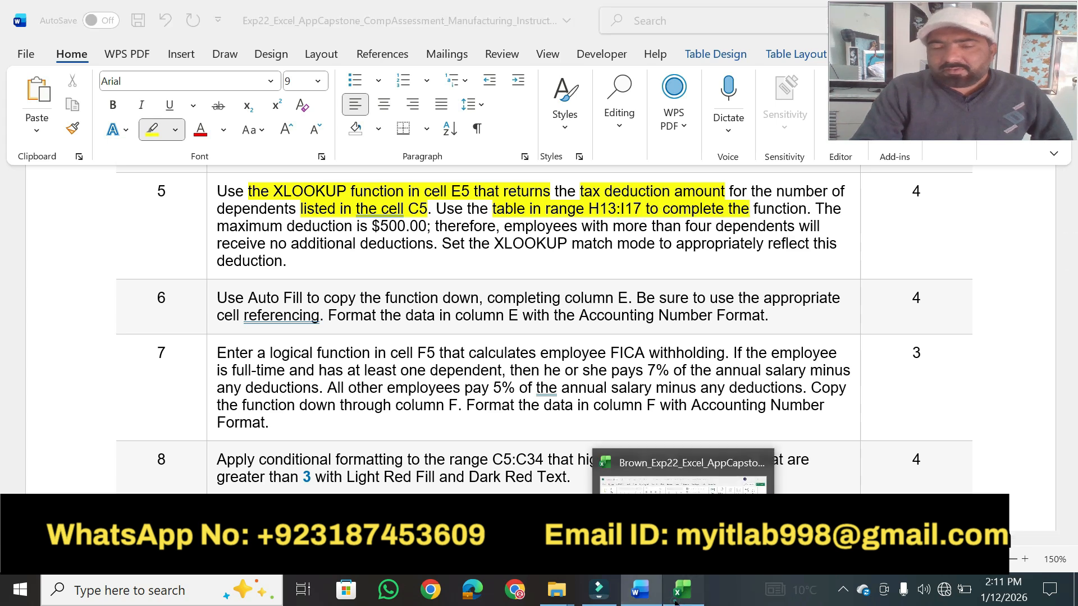
pyautogui.click(657, 472)
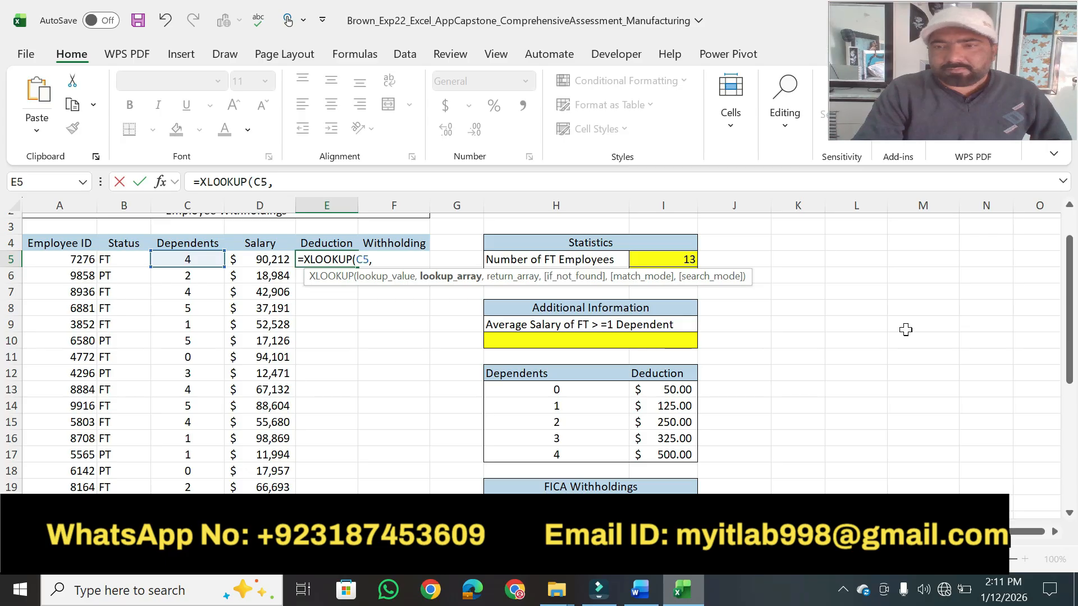
pyautogui.moveTo(1069, 359); pyautogui.dragTo(1070, 333)
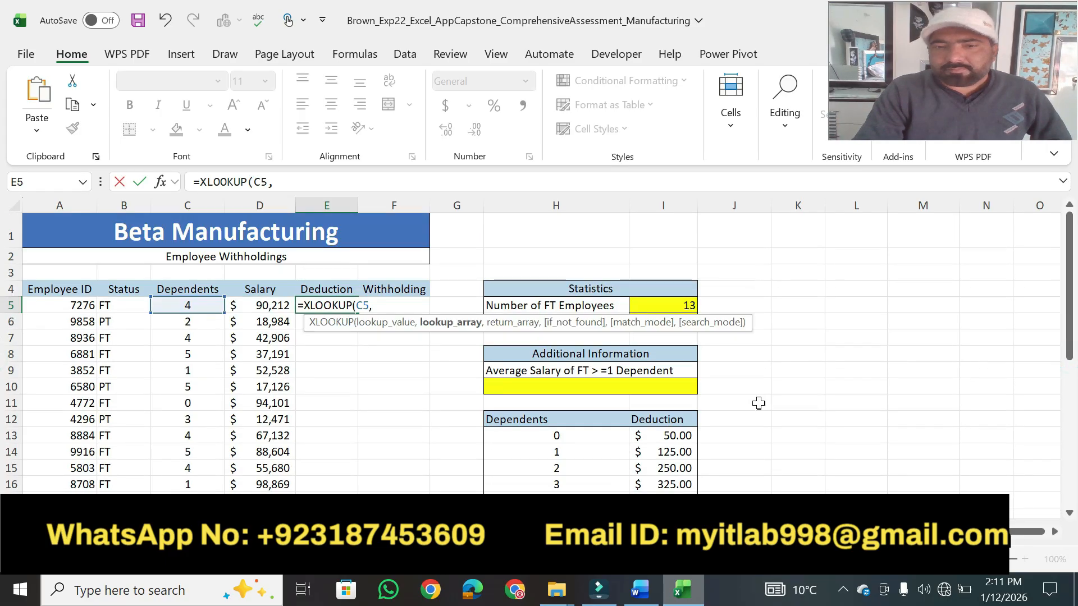
pyautogui.click(640, 592)
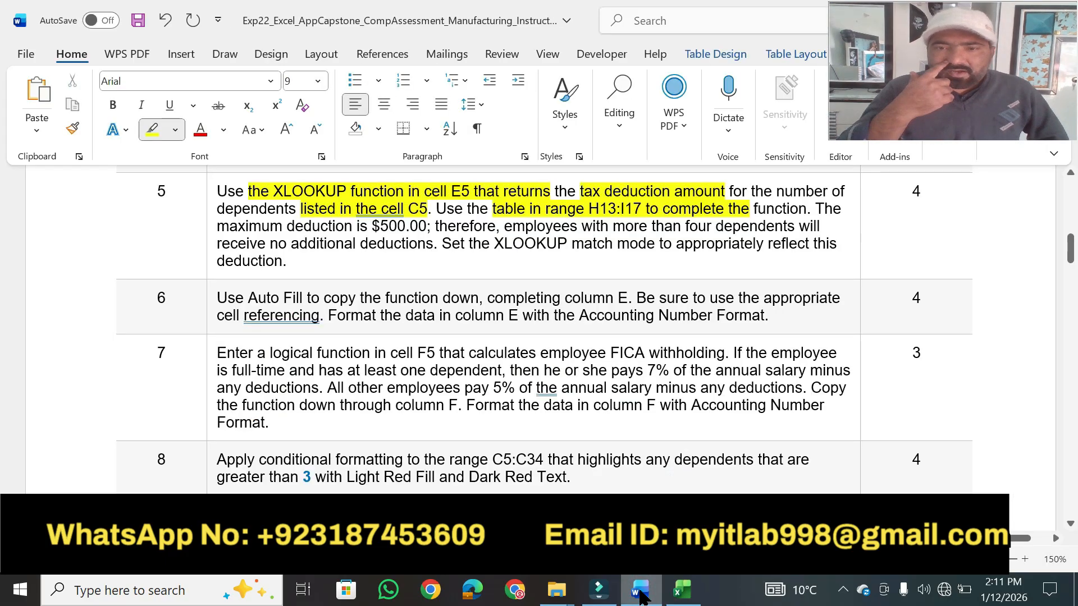
pyautogui.click(640, 593)
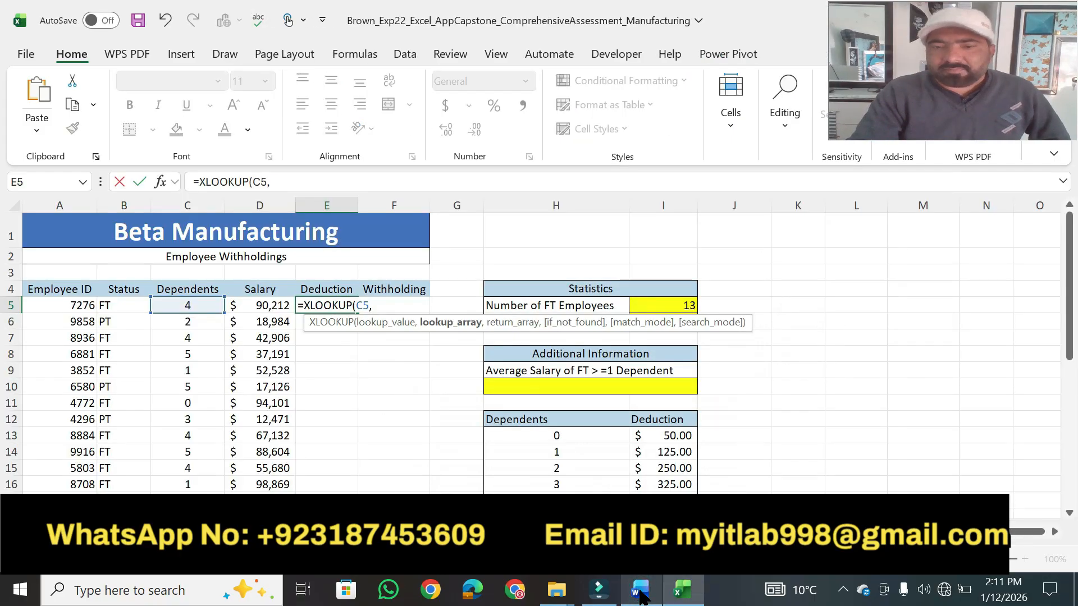
pyautogui.moveTo(516, 434); pyautogui.dragTo(657, 500)
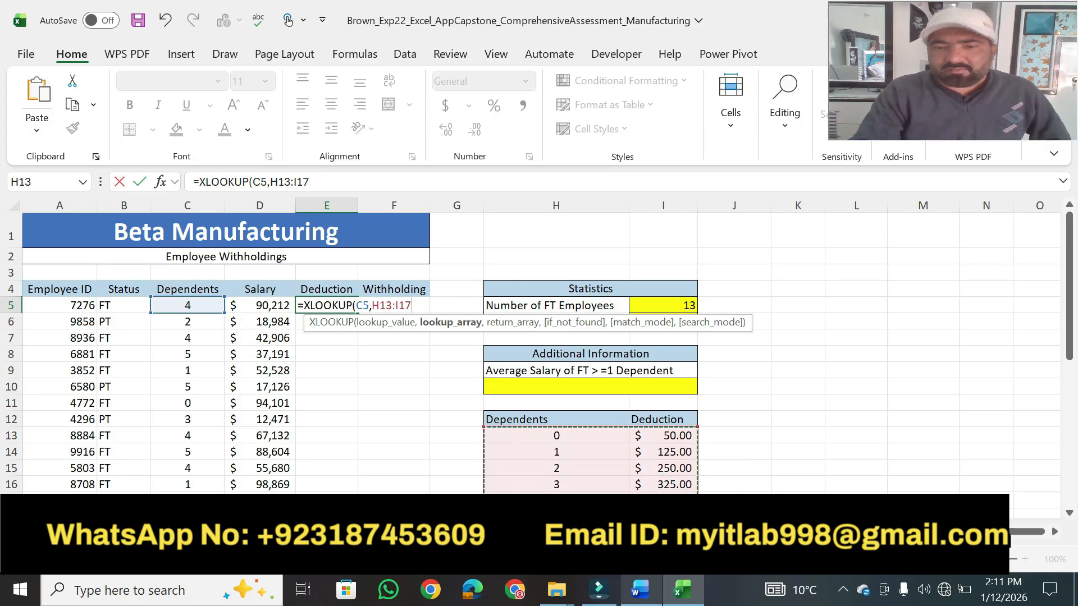
pyautogui.click(317, 182)
pyautogui.moveTo(292, 182); pyautogui.dragTo(271, 181)
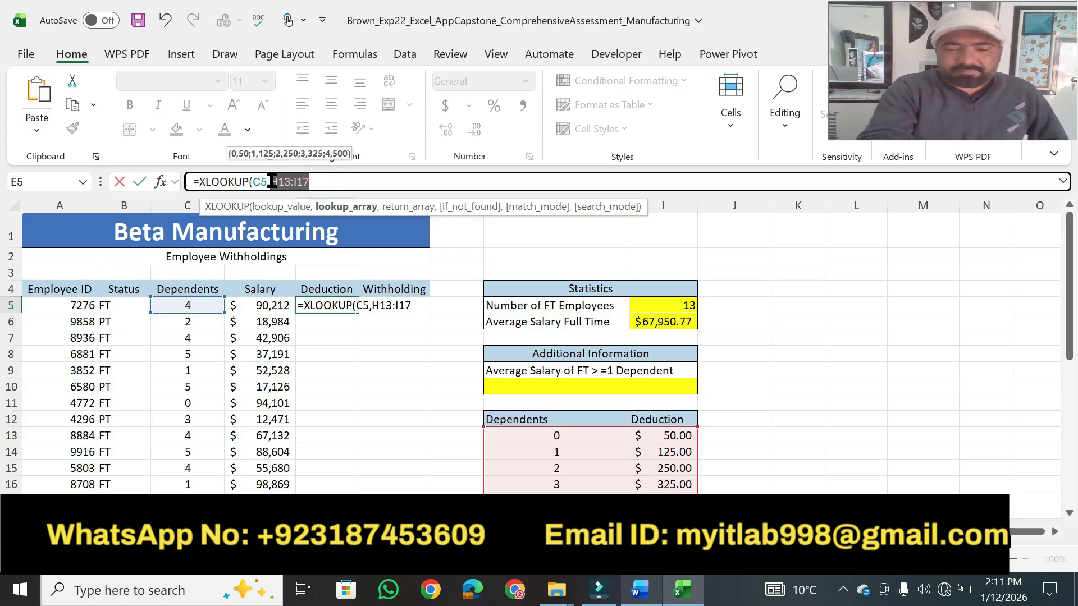
pyautogui.press('F4')
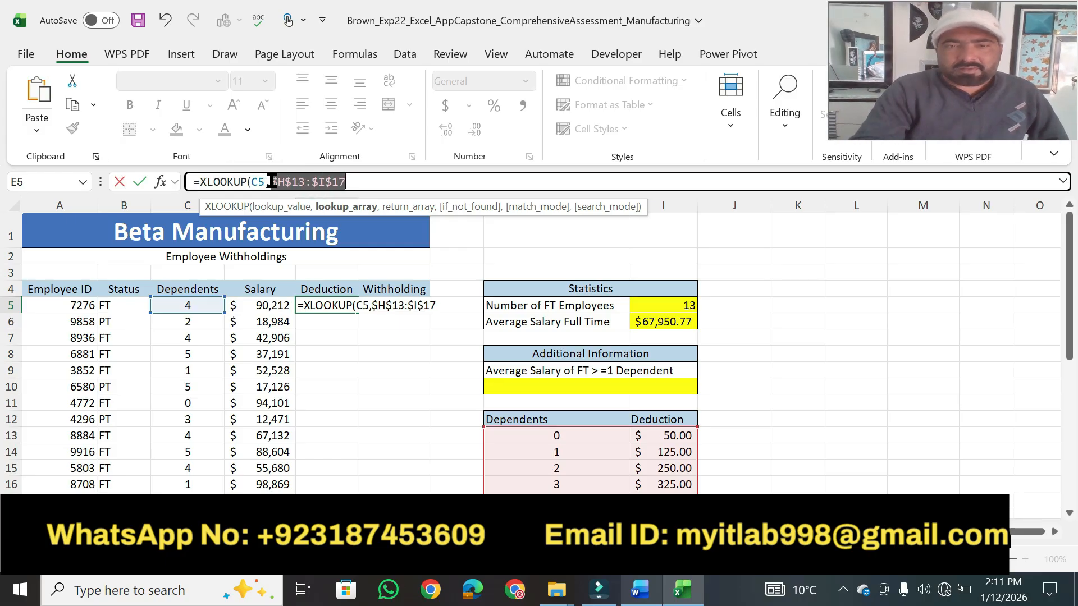
pyautogui.click(351, 183)
pyautogui.write(',')
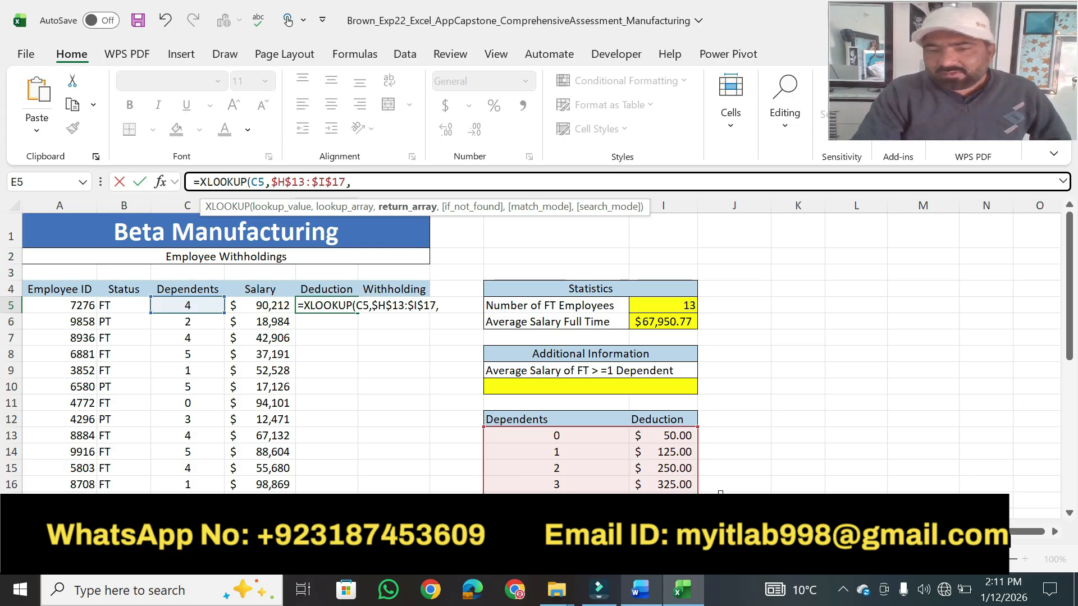
pyautogui.write('2')
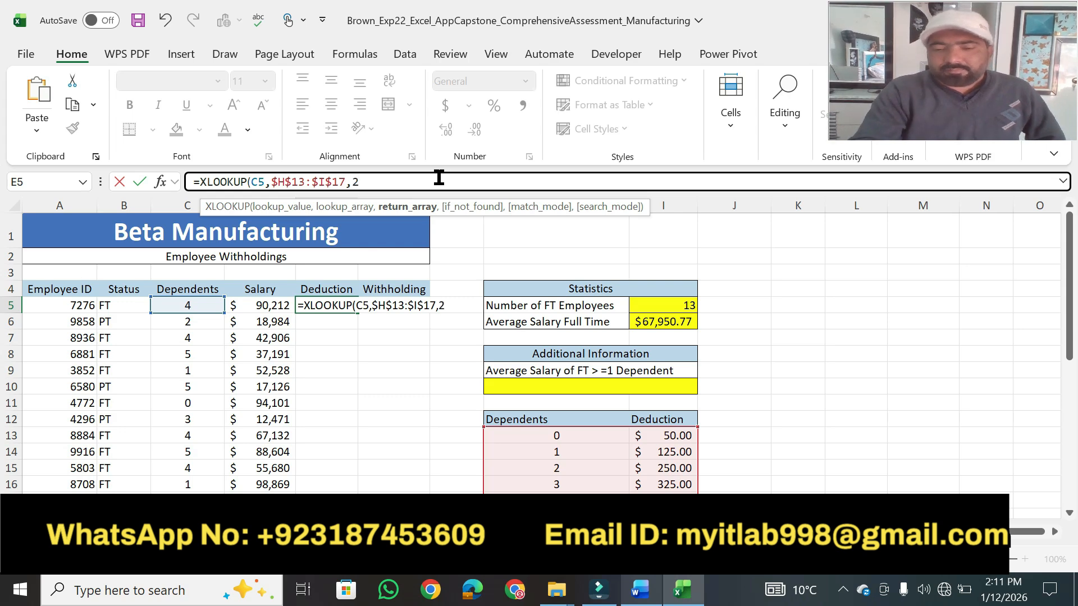
pyautogui.write(')')
# Step: In step 5 of the Word instructions, highlight "deduction is $500.00", "employees with more than four dependents" and the text on additional deductions and match mode
pyautogui.click(621, 598)
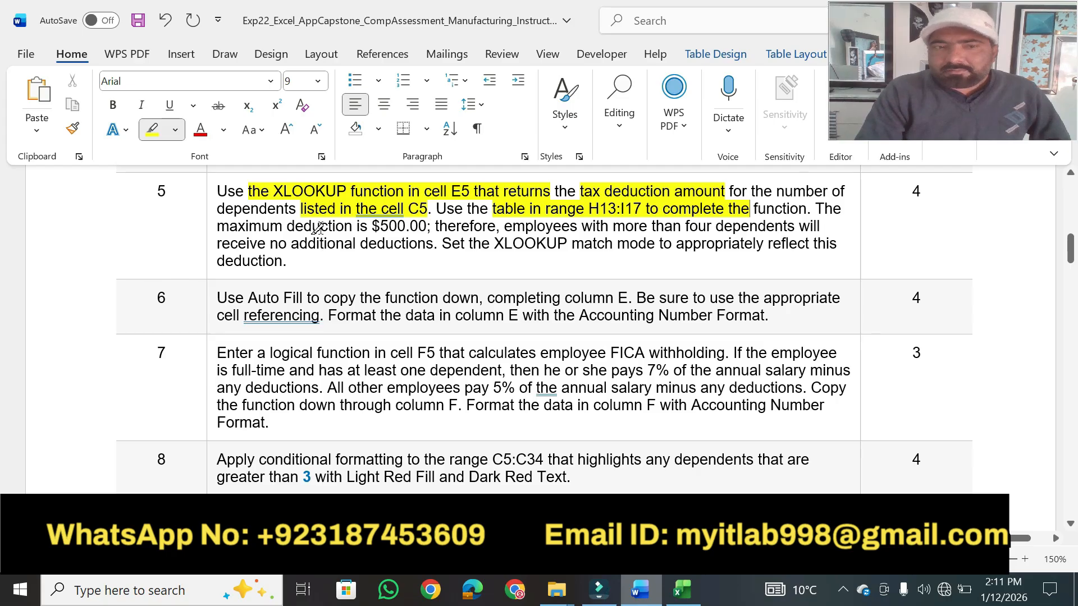
pyautogui.moveTo(287, 227); pyautogui.dragTo(428, 227)
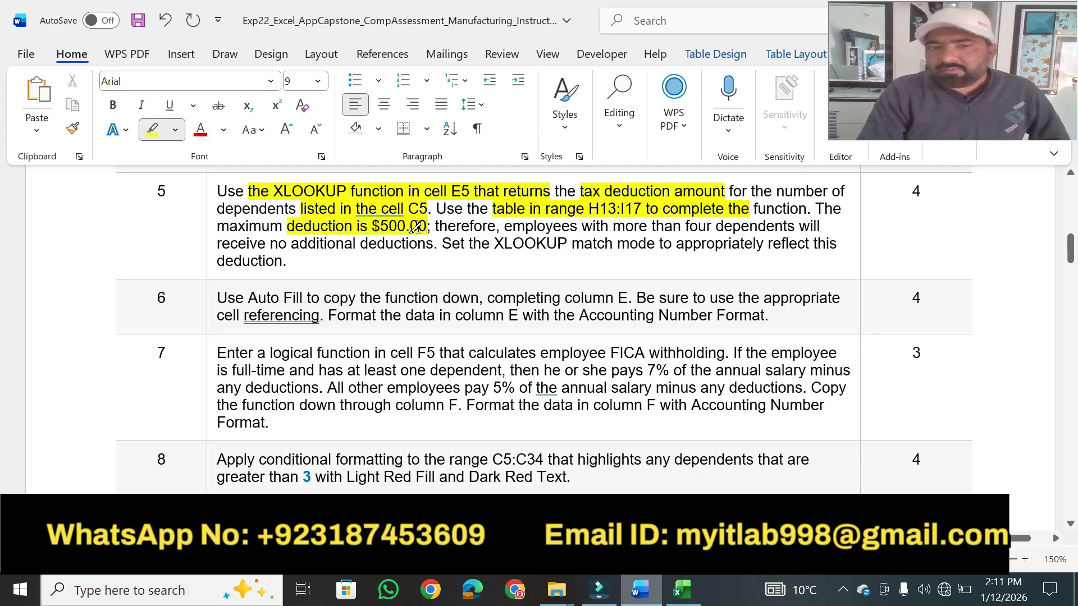
pyautogui.moveTo(505, 227); pyautogui.dragTo(794, 226)
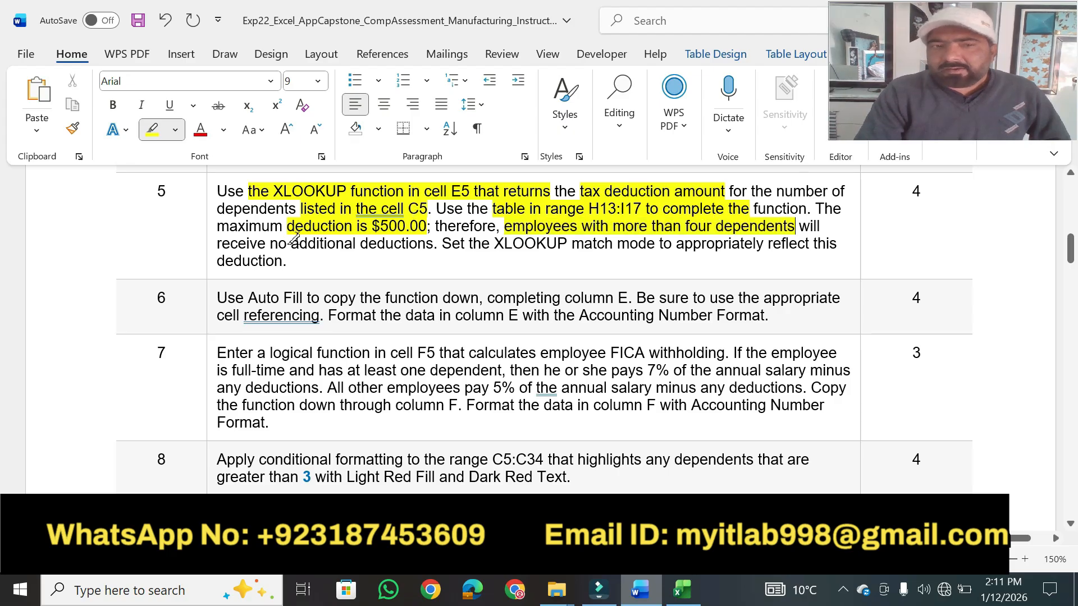
pyautogui.moveTo(271, 243); pyautogui.dragTo(808, 243)
# Step: In Excel, enter the XLOOKUP formula in cell E5 and try adding FALSE as its if_not_found argument
pyautogui.click(682, 589)
pyautogui.press('Return')
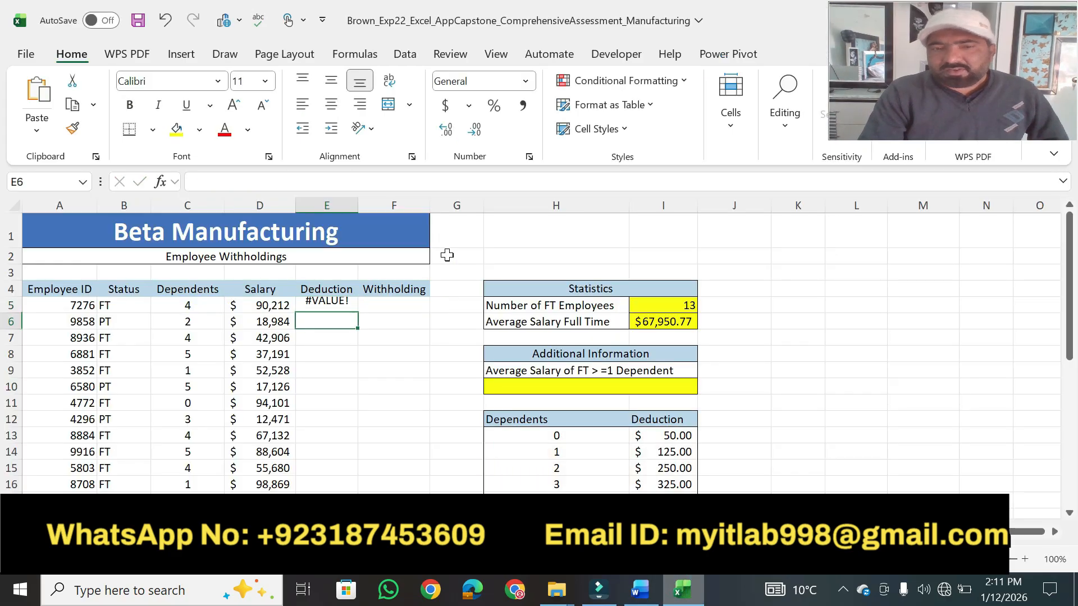
pyautogui.click(329, 306)
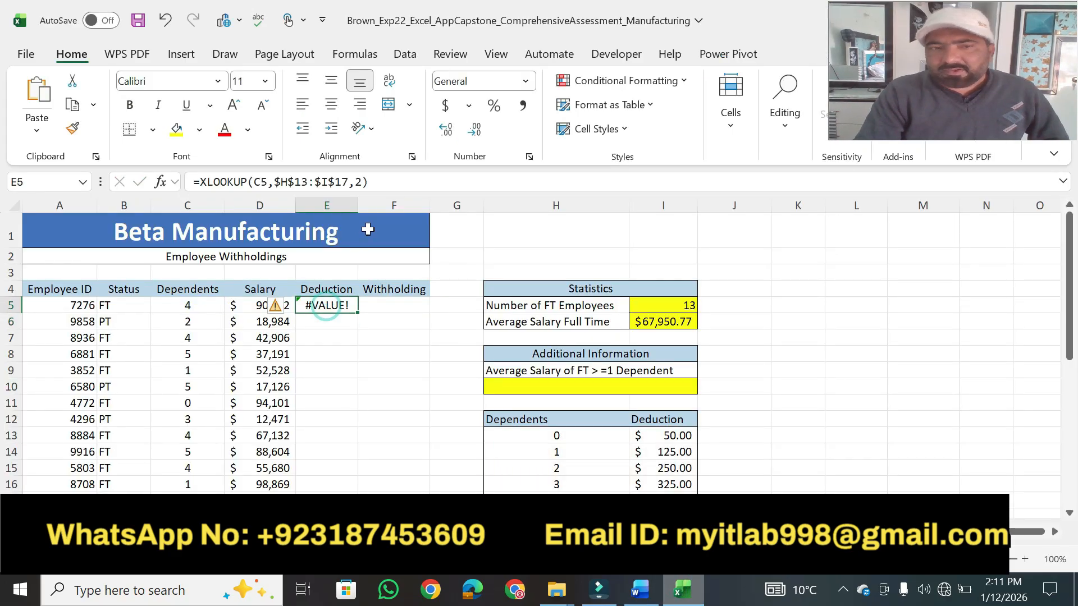
pyautogui.click(369, 183)
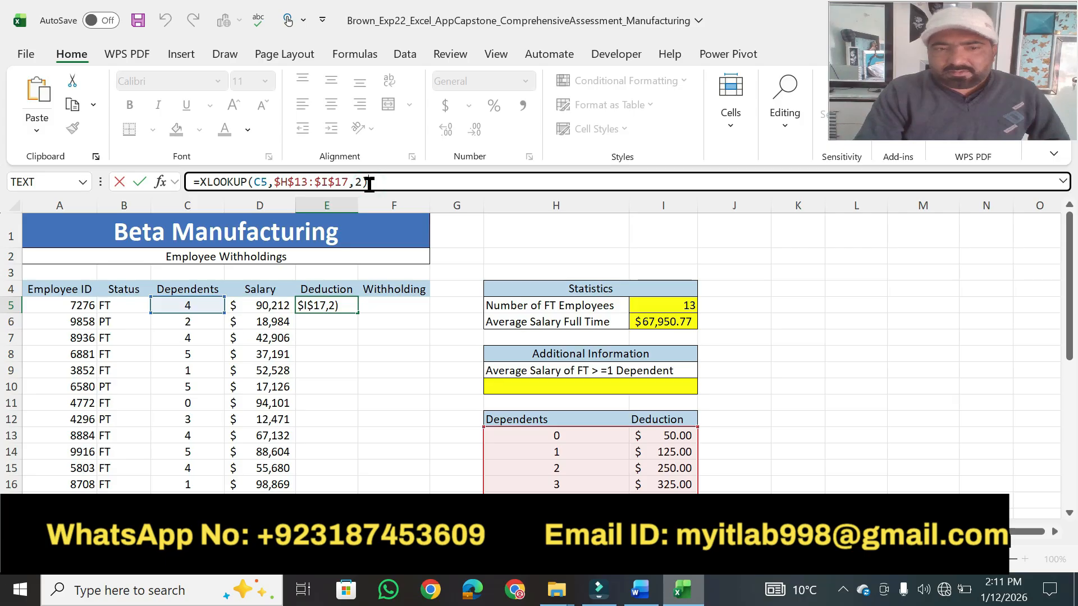
pyautogui.click(364, 186)
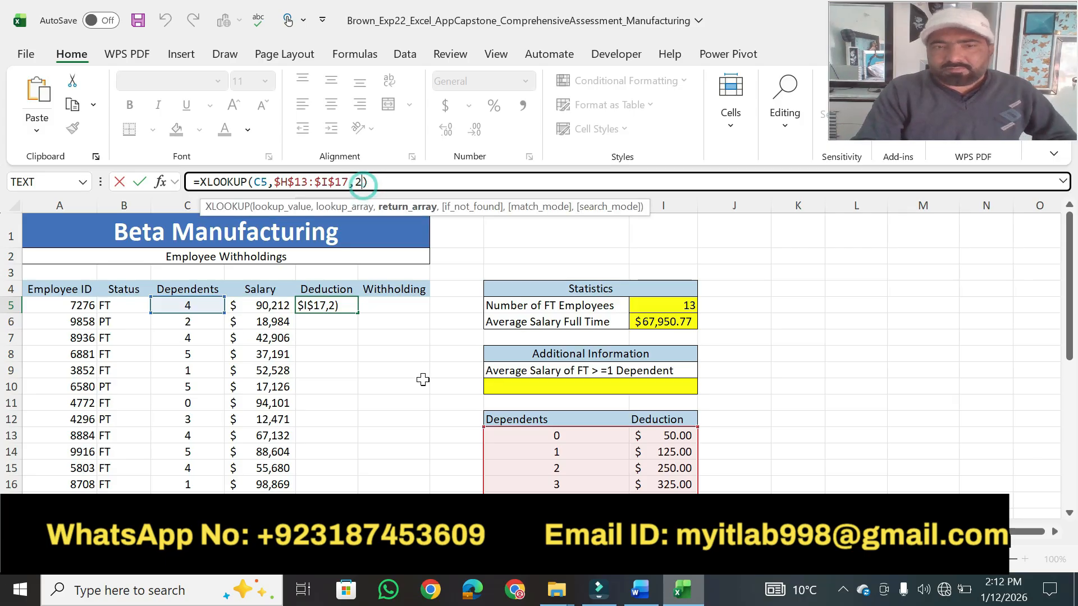
pyautogui.write(',F')
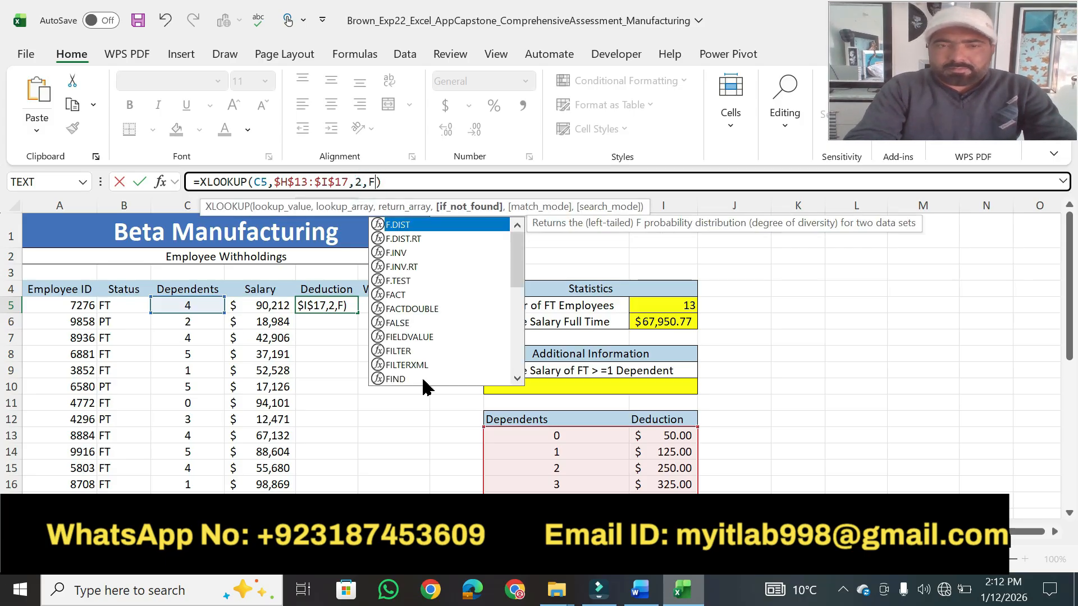
pyautogui.write('alse')
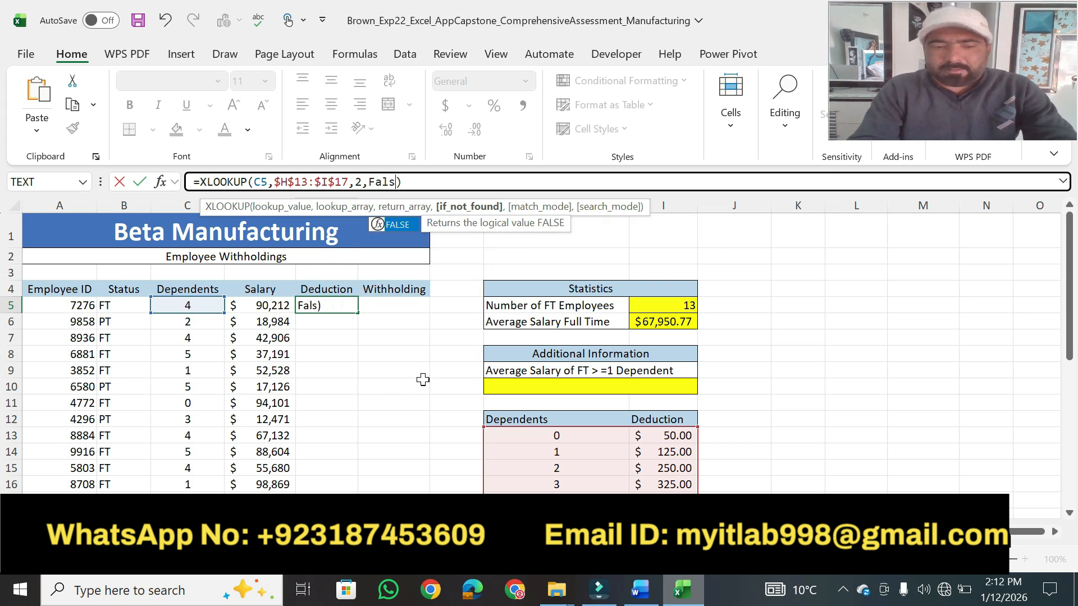
pyautogui.press('Return')
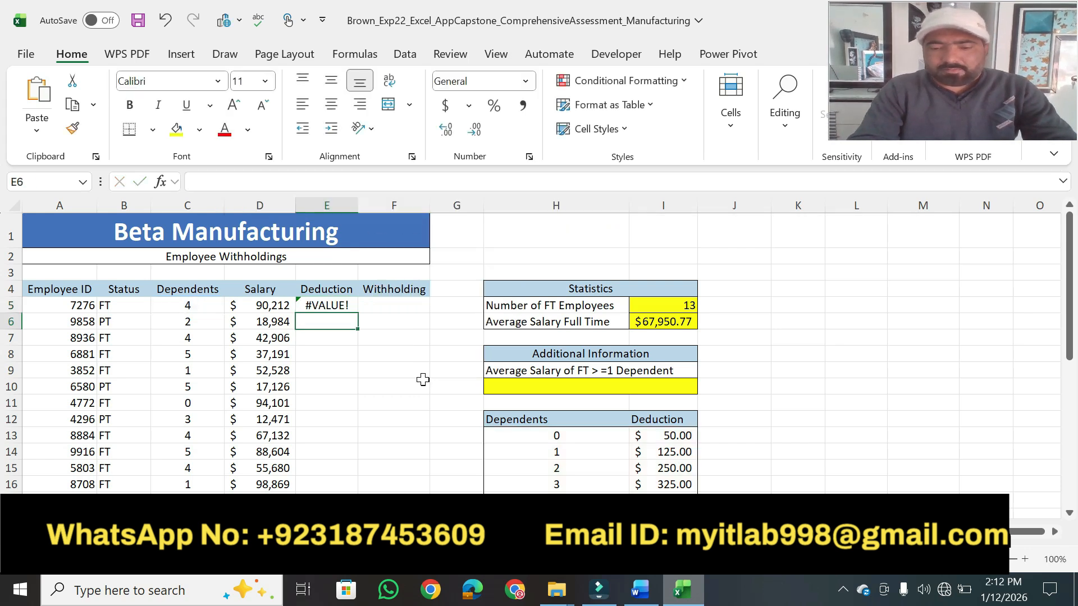
# Step: Replace the formula in cell E5 with =VLOOKUP(C5, $H$13:$I$17, 2, TRUE)
pyautogui.press('alt')
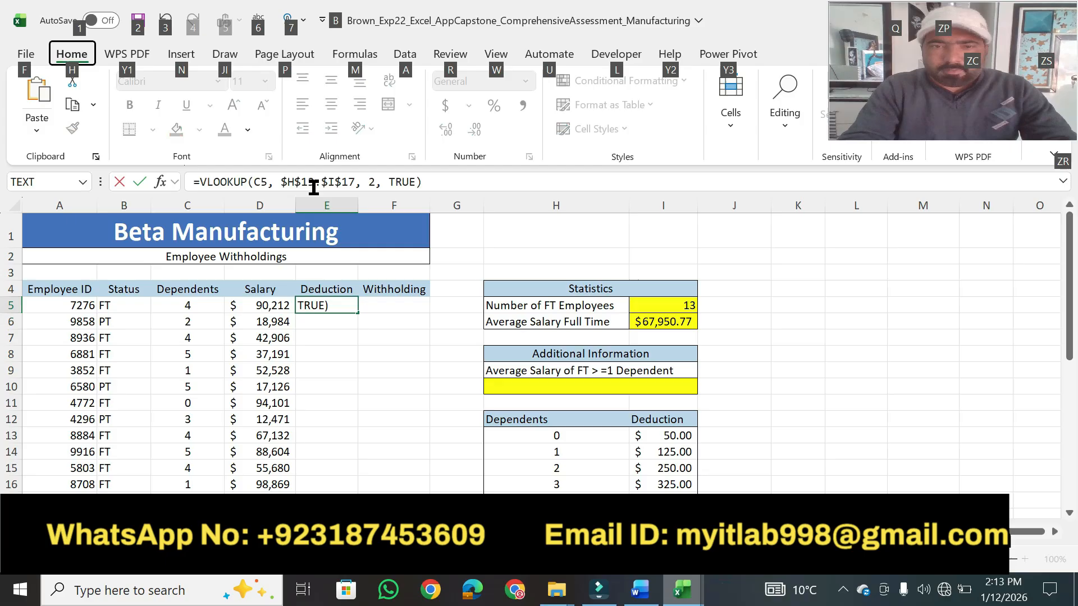
pyautogui.click(434, 181)
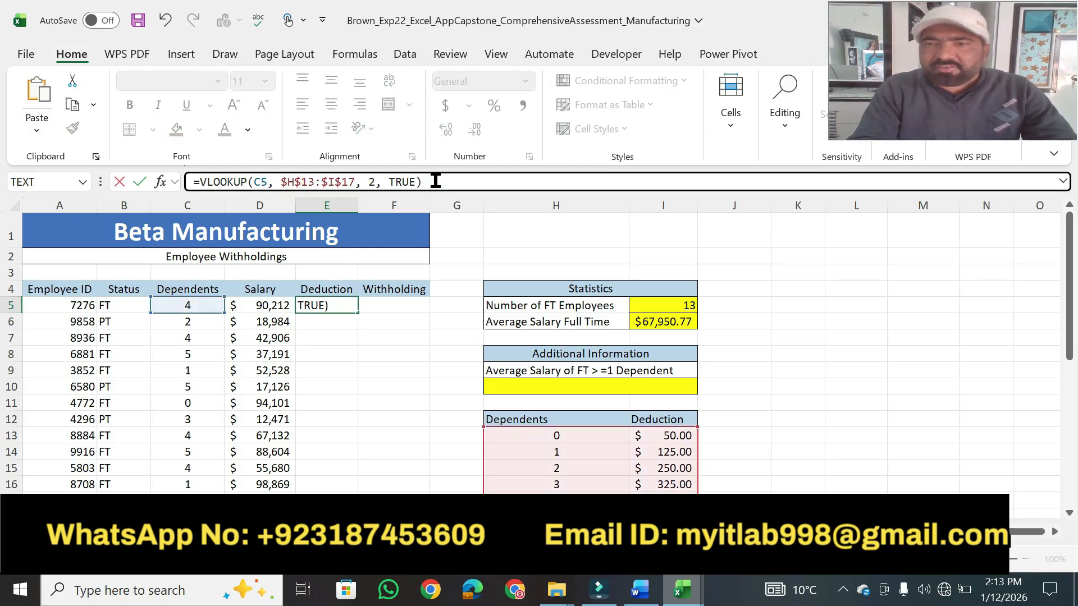
pyautogui.press('Return')
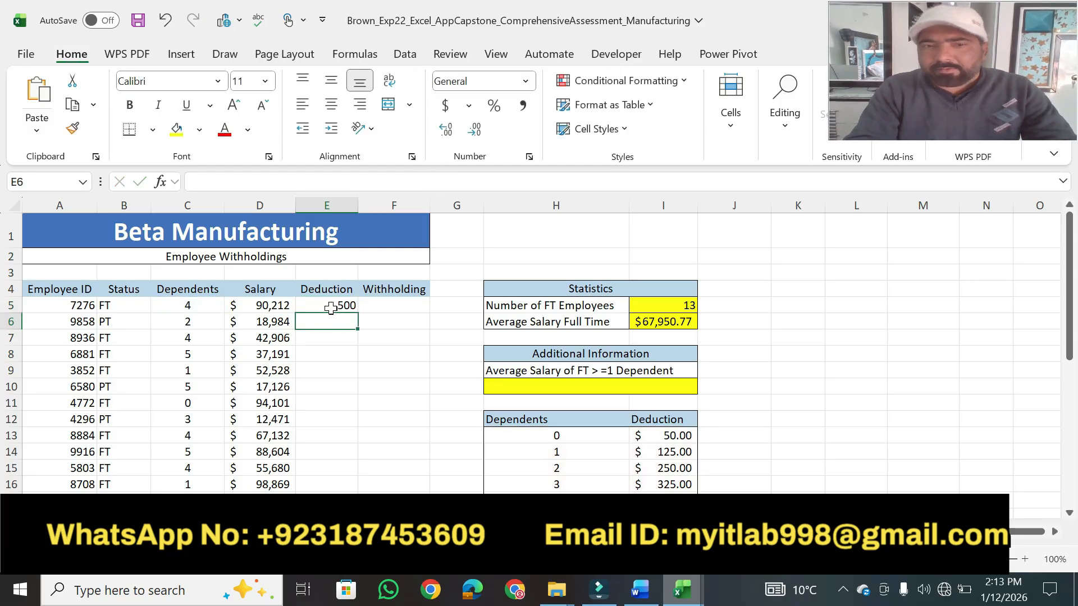
# Step: Remove the spaces between the arguments so the formula in cell E5 reads =VLOOKUP(C5,$H$13:$I$17,2,TRUE)
pyautogui.click(331, 308)
pyautogui.click(433, 182)
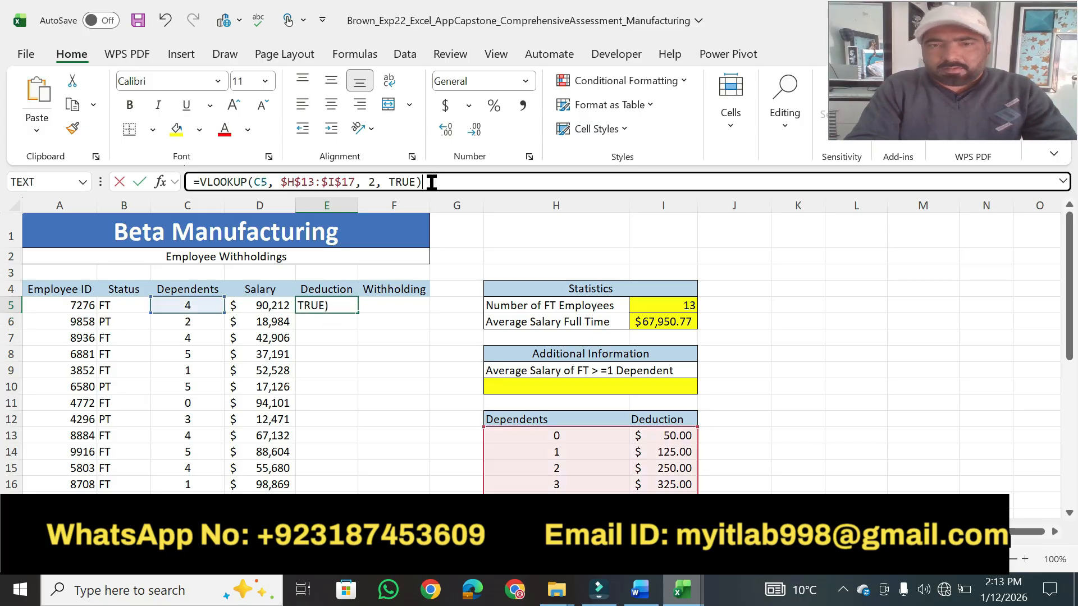
pyautogui.click(279, 182)
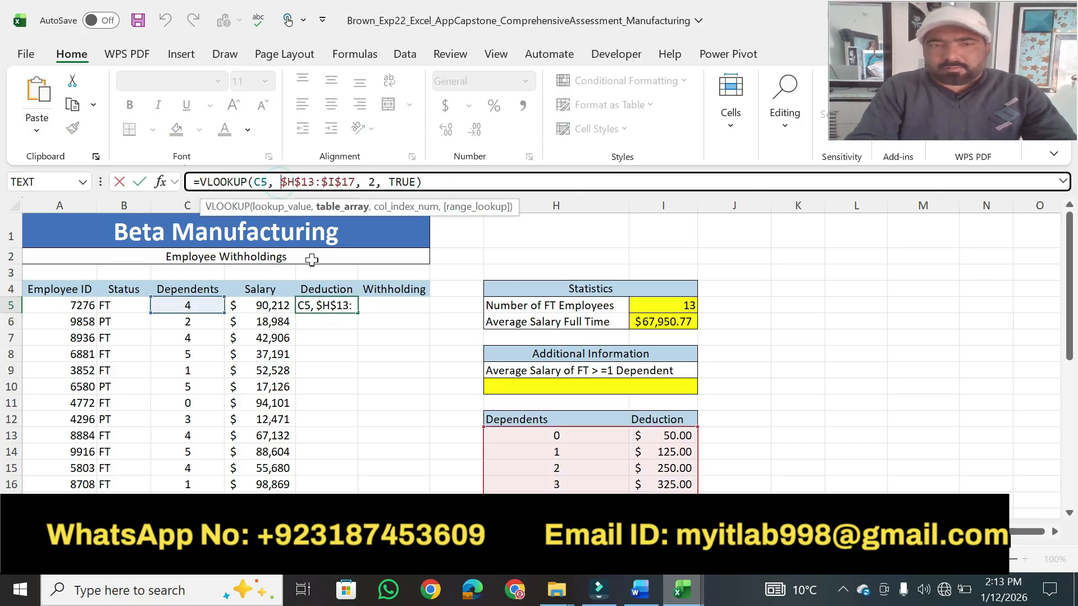
pyautogui.press('BackSpace')
pyautogui.click(362, 183)
pyautogui.press('BackSpace')
pyautogui.click(376, 183)
pyautogui.press('BackSpace')
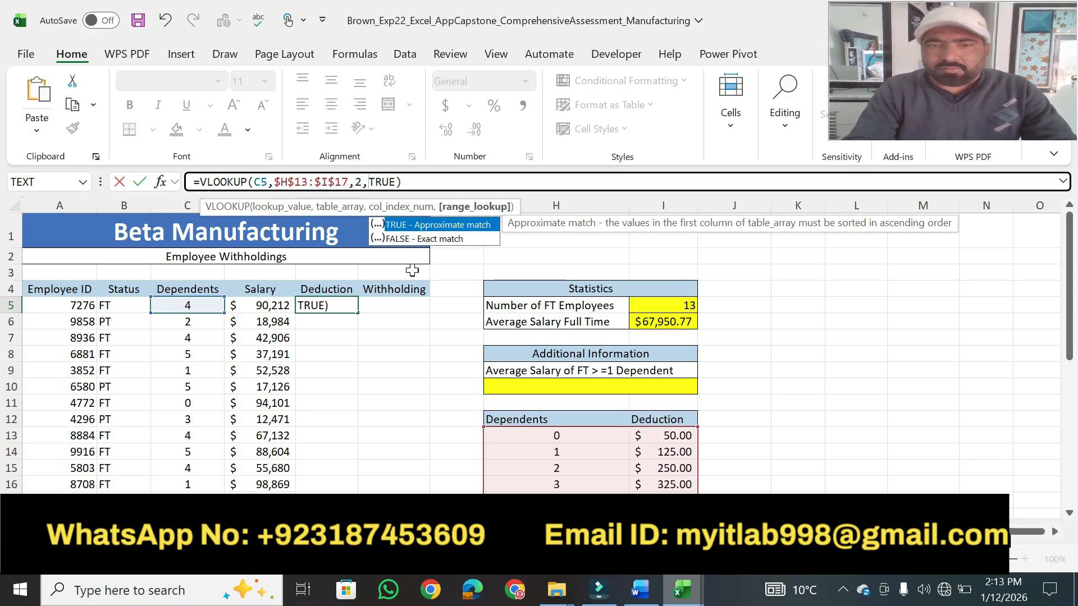
pyautogui.click(413, 181)
pyautogui.press('Return')
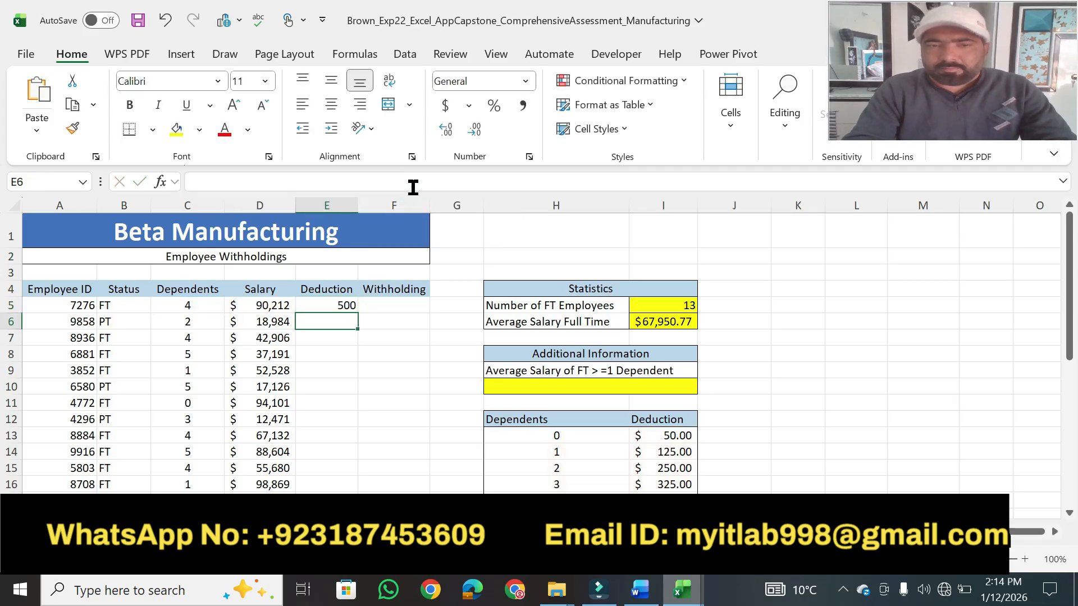
# Step: Switch to the Word instructions and highlight the points value of step 5
pyautogui.click(641, 588)
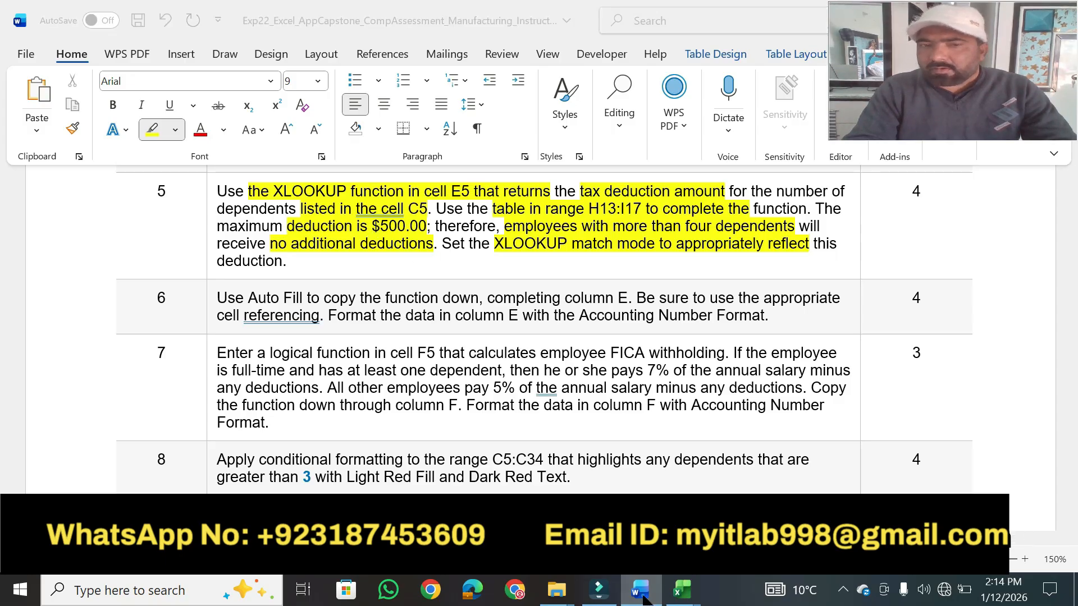
pyautogui.hotkey('alt', 'Tab')
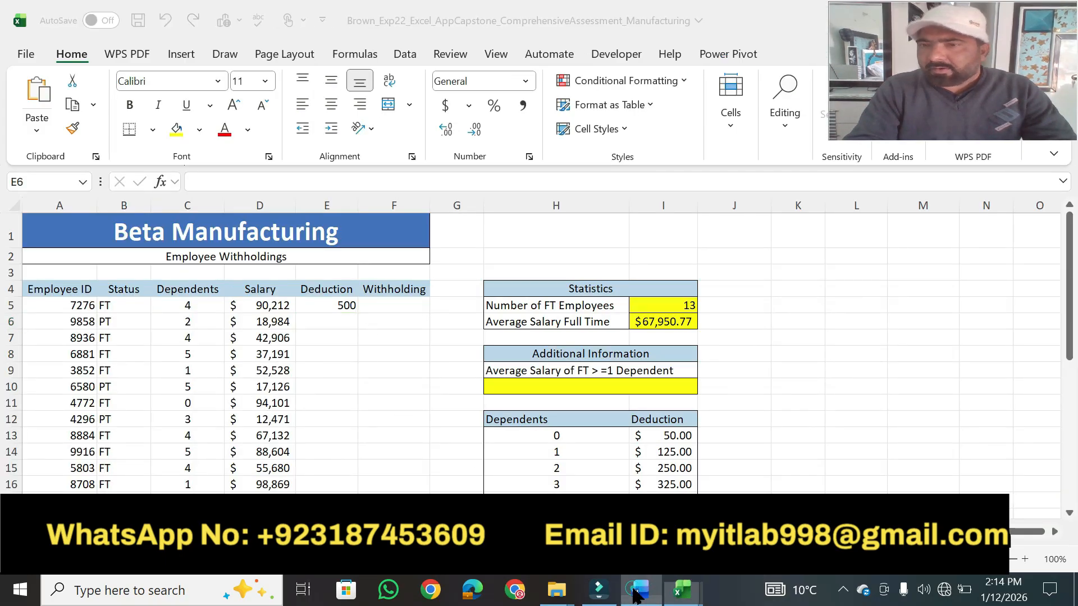
pyautogui.click(640, 589)
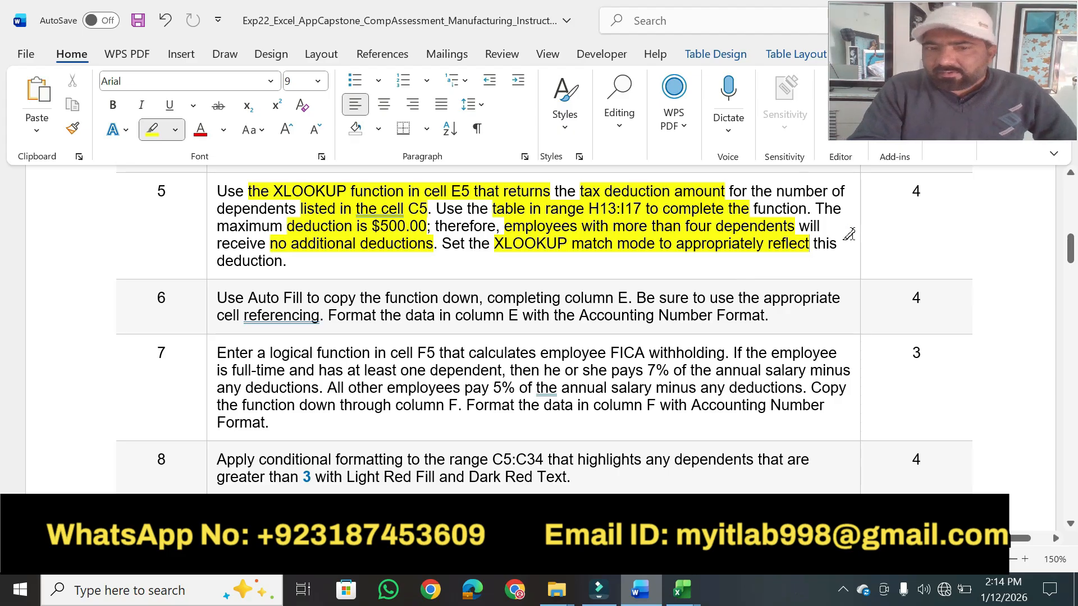
pyautogui.doubleClick(918, 193)
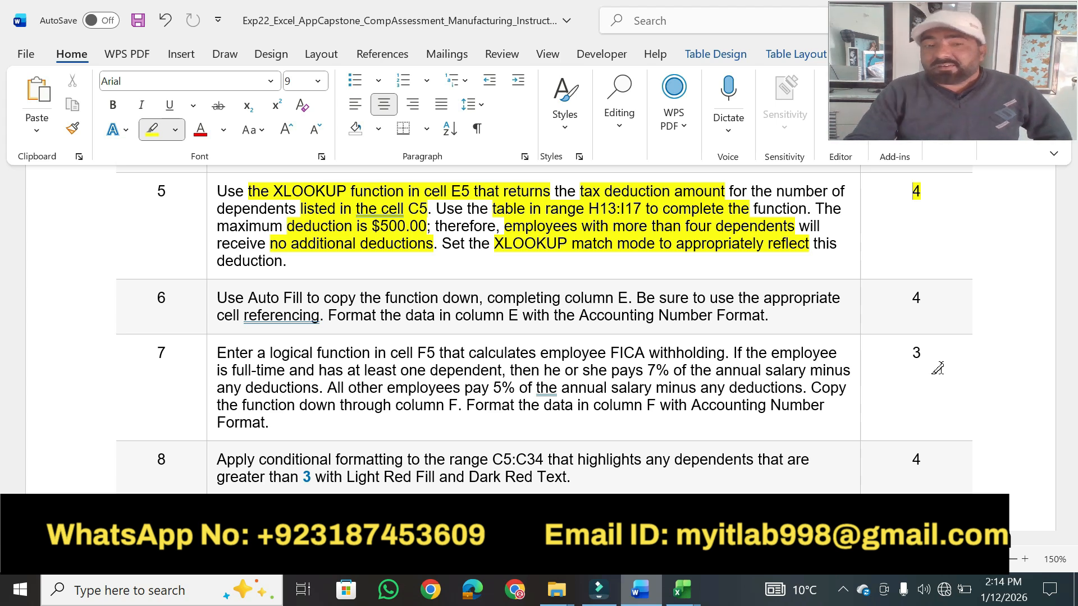
pyautogui.click(641, 594)
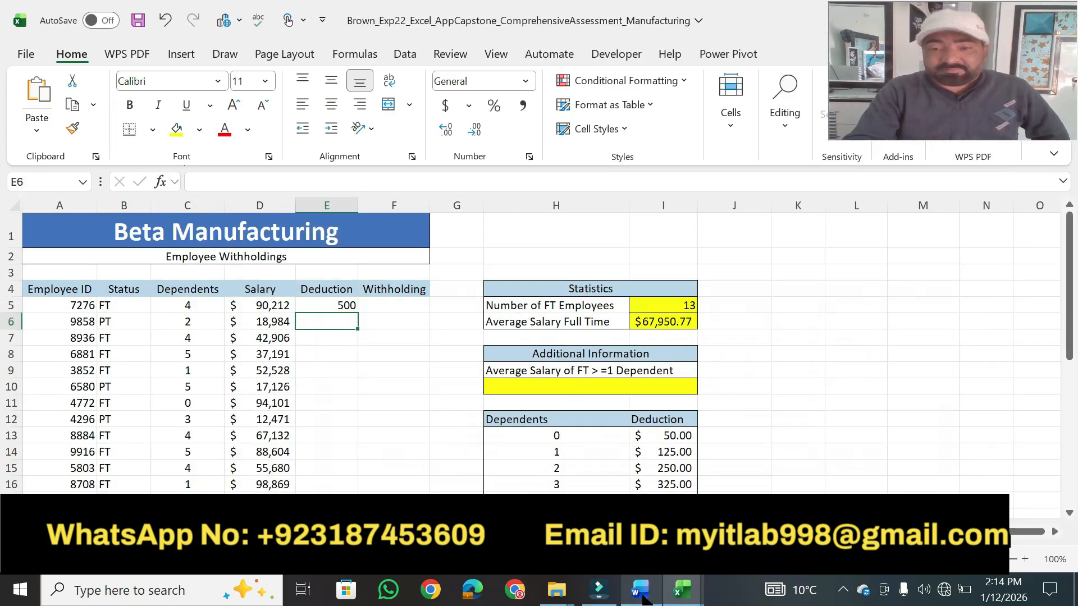
pyautogui.click(635, 595)
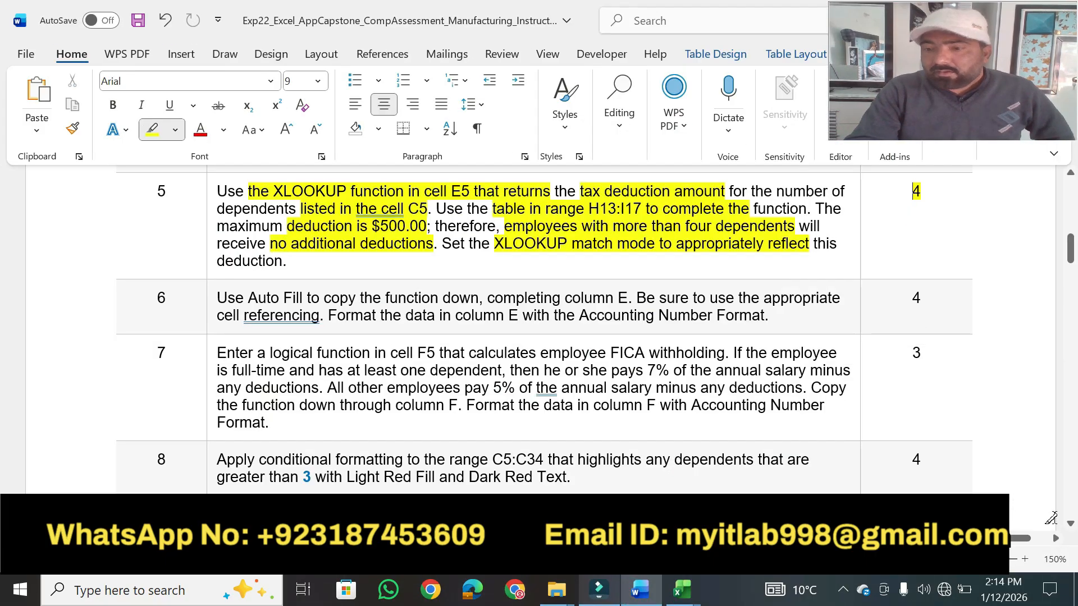
# Step: In step 6 of the instructions, highlight "Auto Fill to copy the function down, completing"
pyautogui.scroll(-4, 1071, 530)
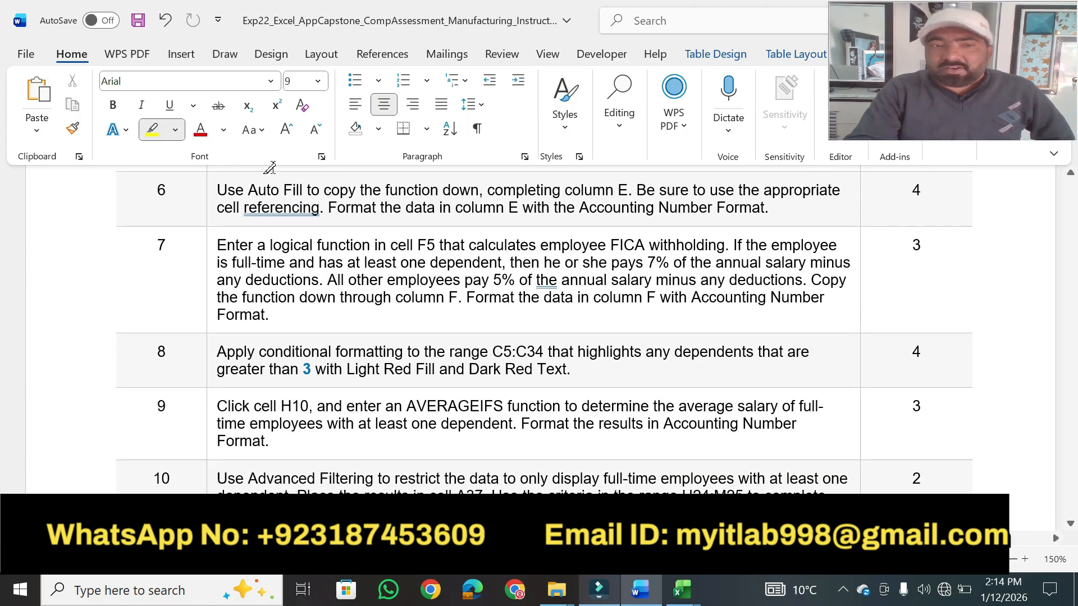
pyautogui.moveTo(247, 186); pyautogui.dragTo(560, 192)
pyautogui.click(515, 197)
# Step: In Excel, Auto Fill the lookup formula from cell E5 down the Deduction column
pyautogui.click(682, 589)
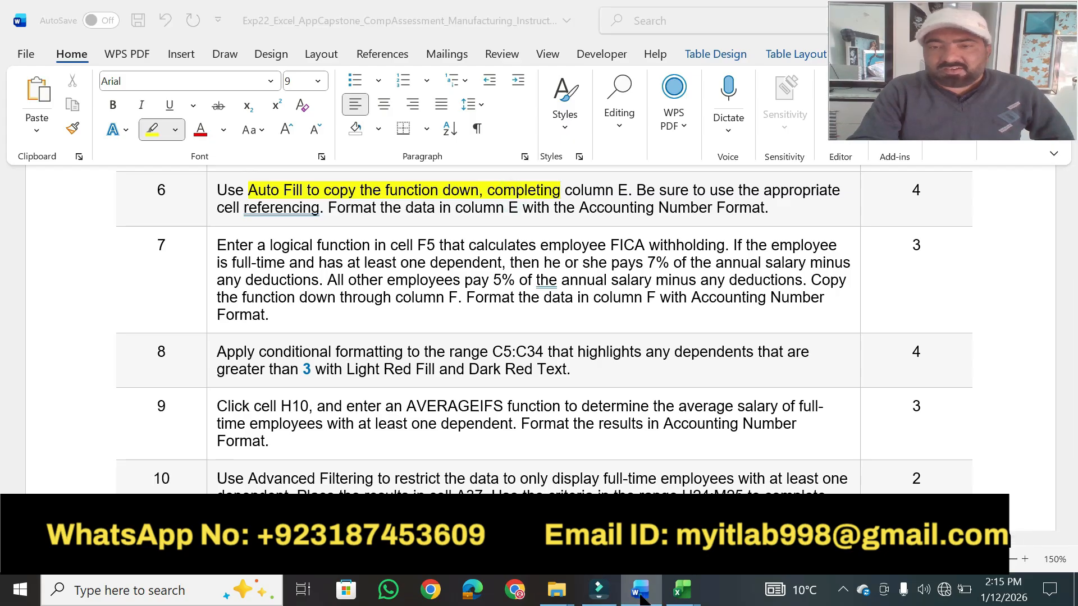
pyautogui.click(346, 305)
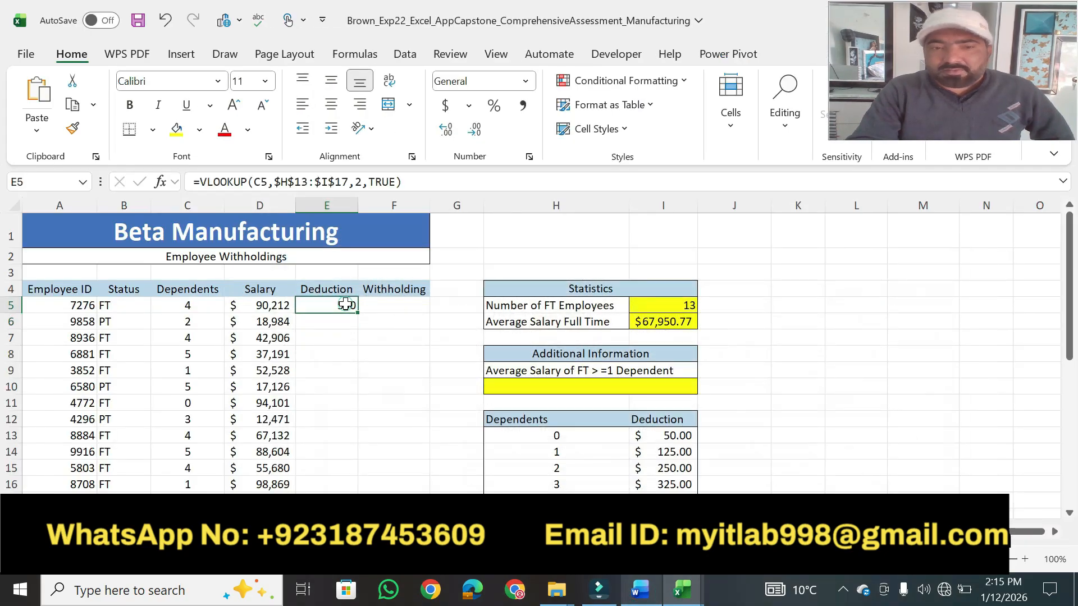
pyautogui.doubleClick(355, 311)
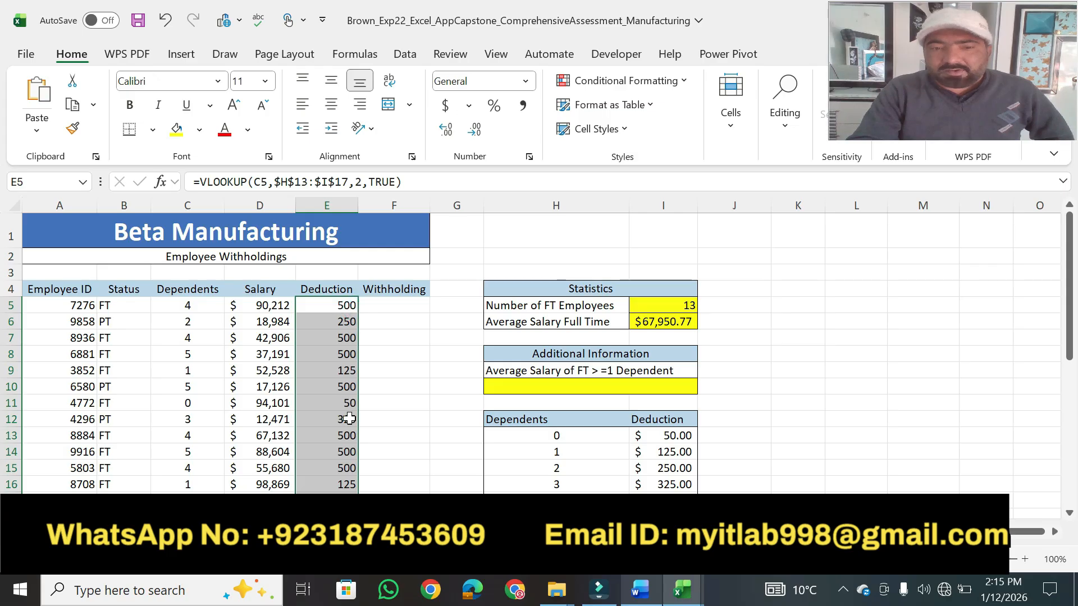
# Step: In step 6 of the Word instructions, highlight "Be sure to use the appropriate cell referencing" and "column E with the Accounting Number Format"
pyautogui.click(641, 586)
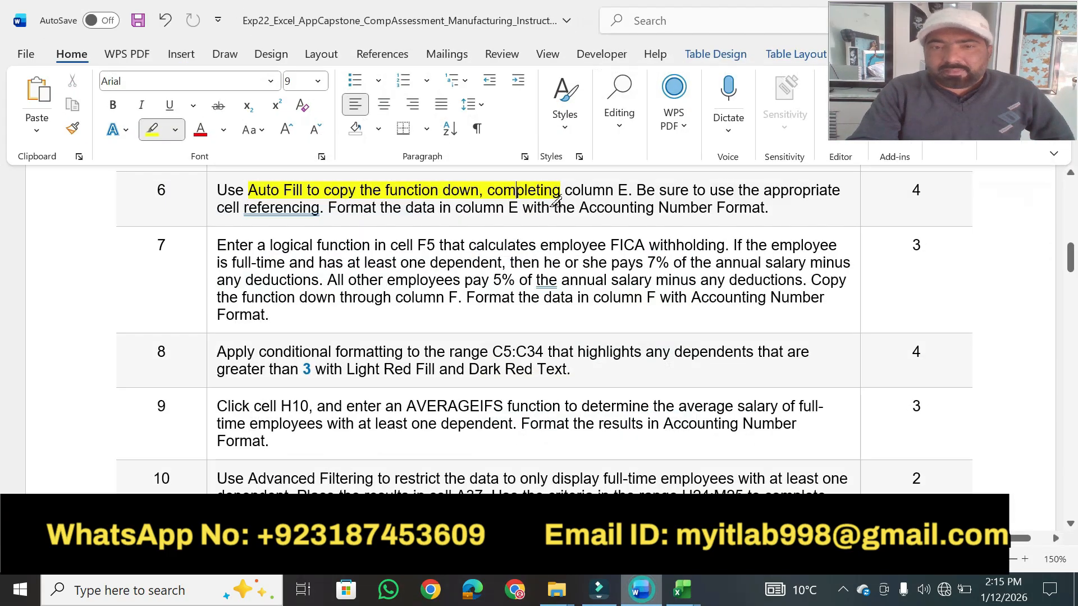
pyautogui.moveTo(637, 192); pyautogui.dragTo(840, 194)
pyautogui.moveTo(321, 205); pyautogui.dragTo(227, 205)
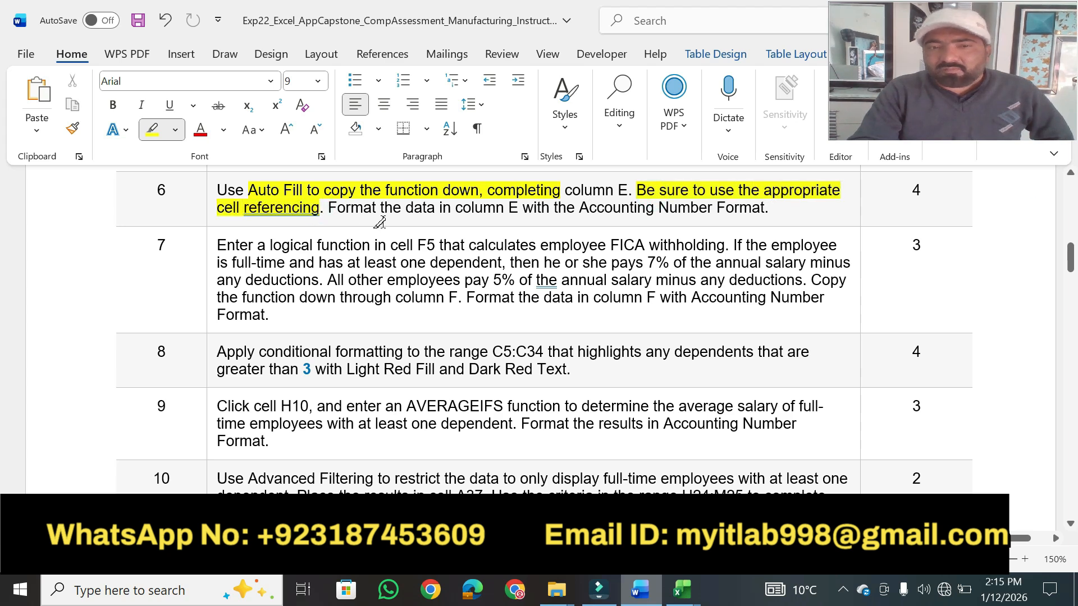
pyautogui.moveTo(463, 209); pyautogui.dragTo(767, 208)
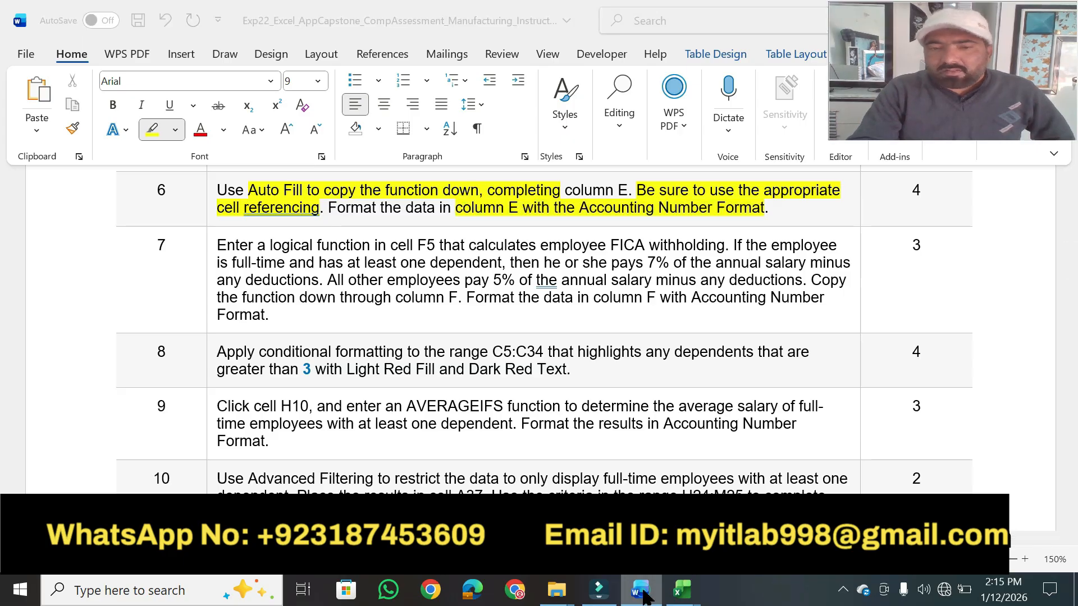
# Step: In Excel, apply the Accounting number format to the filled Deduction values in column E
pyautogui.click(682, 590)
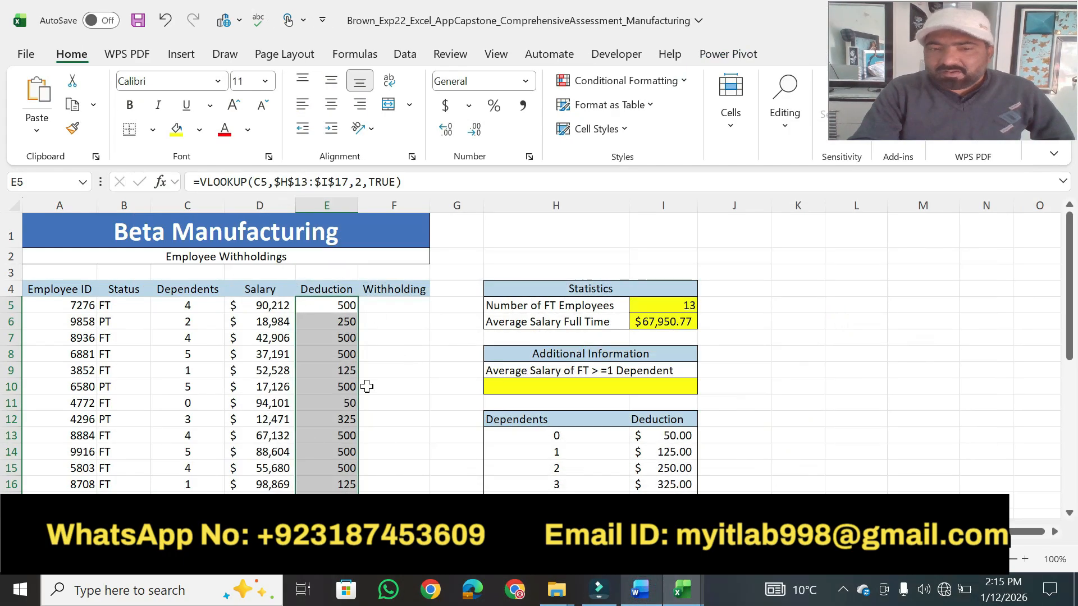
pyautogui.click(529, 157)
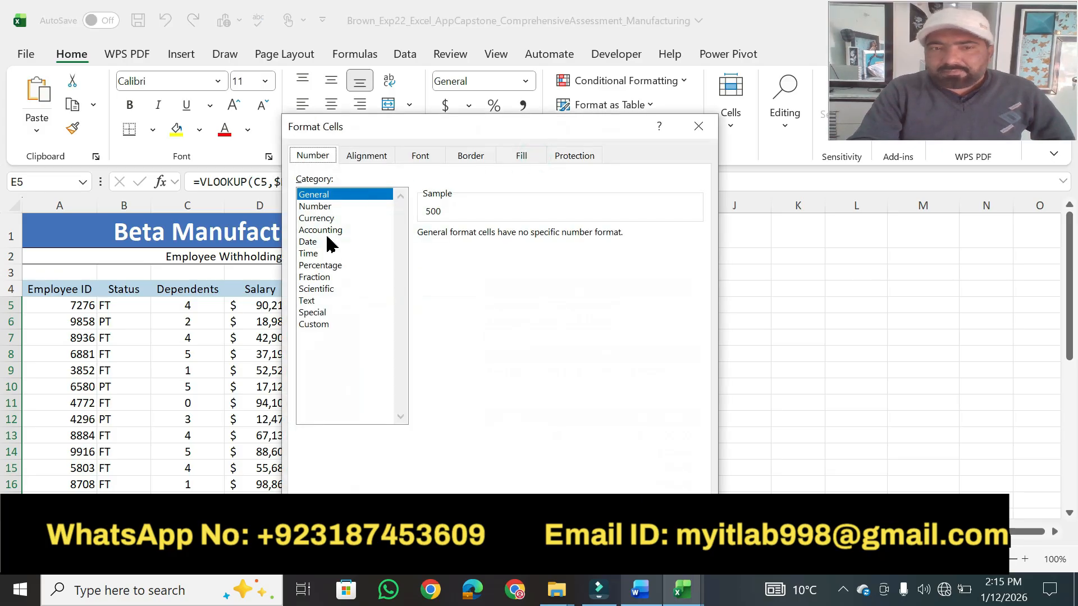
pyautogui.click(326, 242)
pyautogui.click(332, 231)
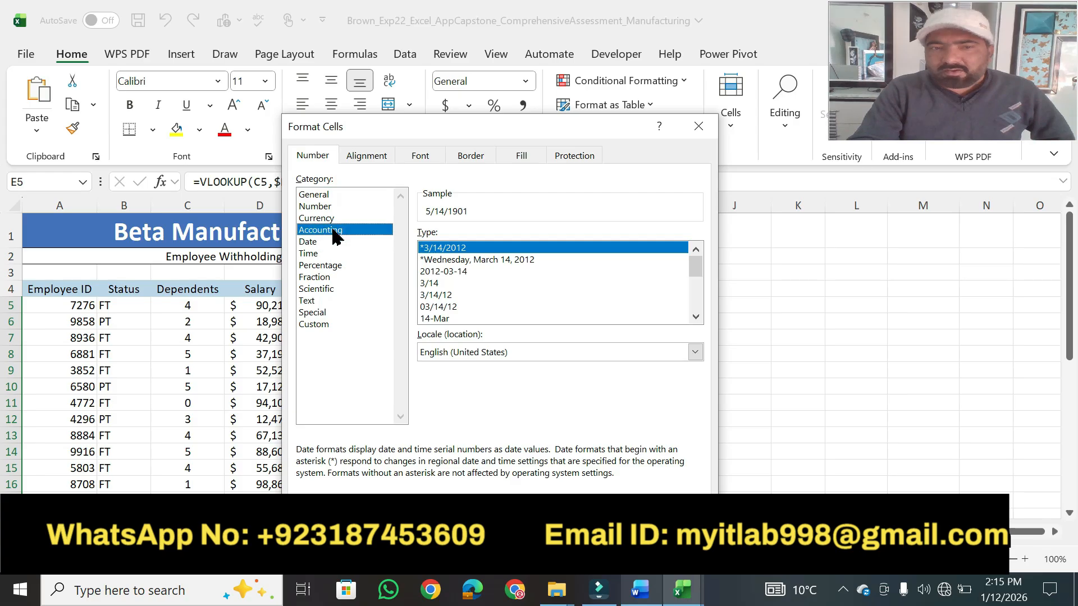
pyautogui.press('Return')
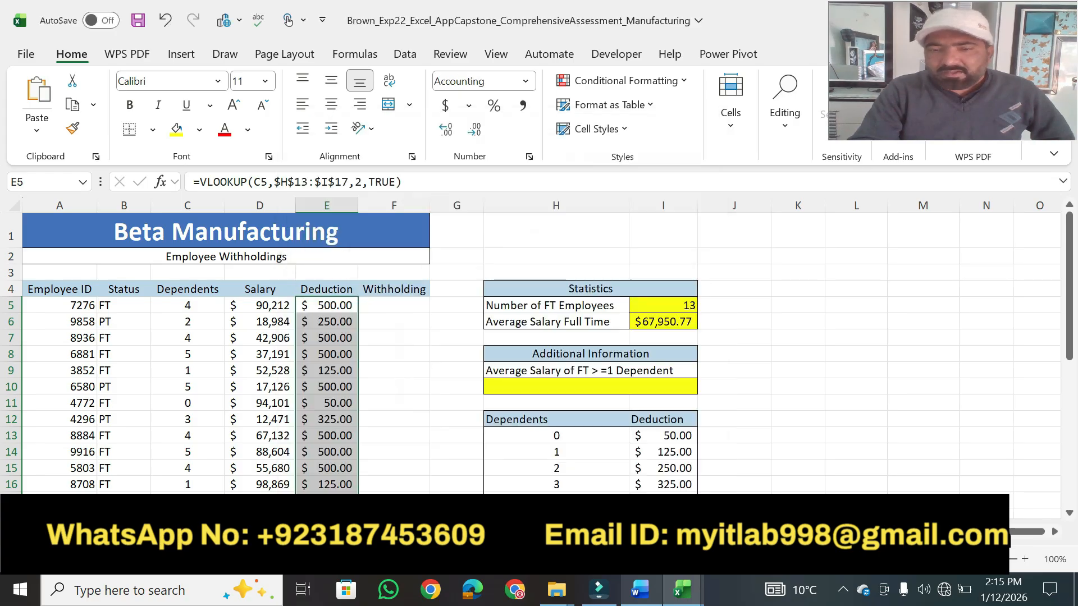
# Step: In Word, highlight the points value of step 6 and step 7's "Enter a logical function in cell F5 that calculates employee FICA withholding"
pyautogui.click(640, 591)
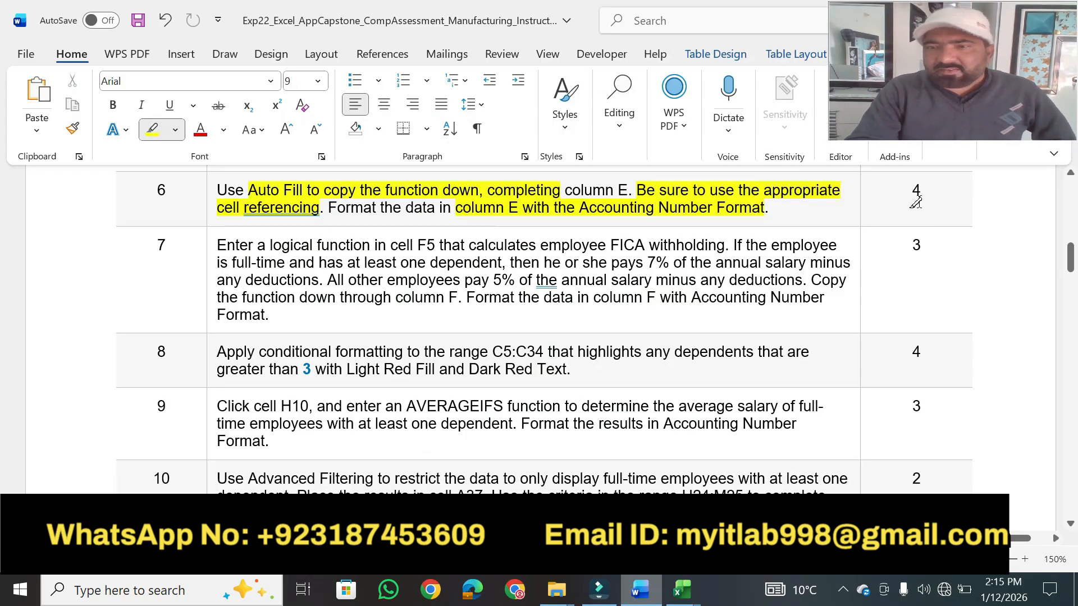
pyautogui.moveTo(920, 193); pyautogui.dragTo(910, 191)
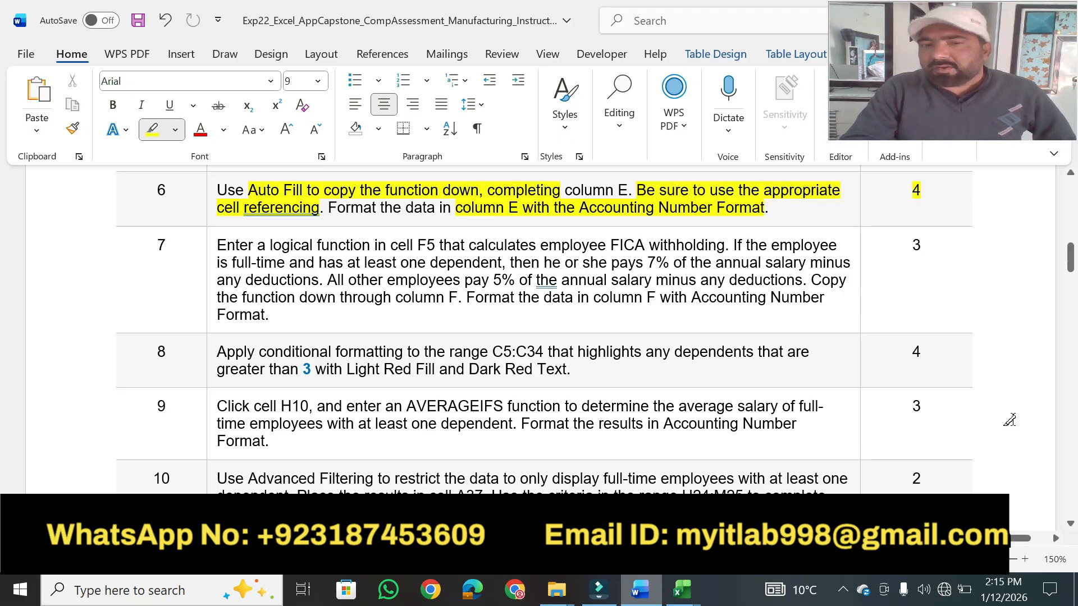
pyautogui.click(1069, 524)
pyautogui.click(1070, 524)
pyautogui.click(1069, 525)
pyautogui.click(1069, 524)
pyautogui.click(1069, 524)
pyautogui.click(1069, 525)
pyautogui.click(1069, 525)
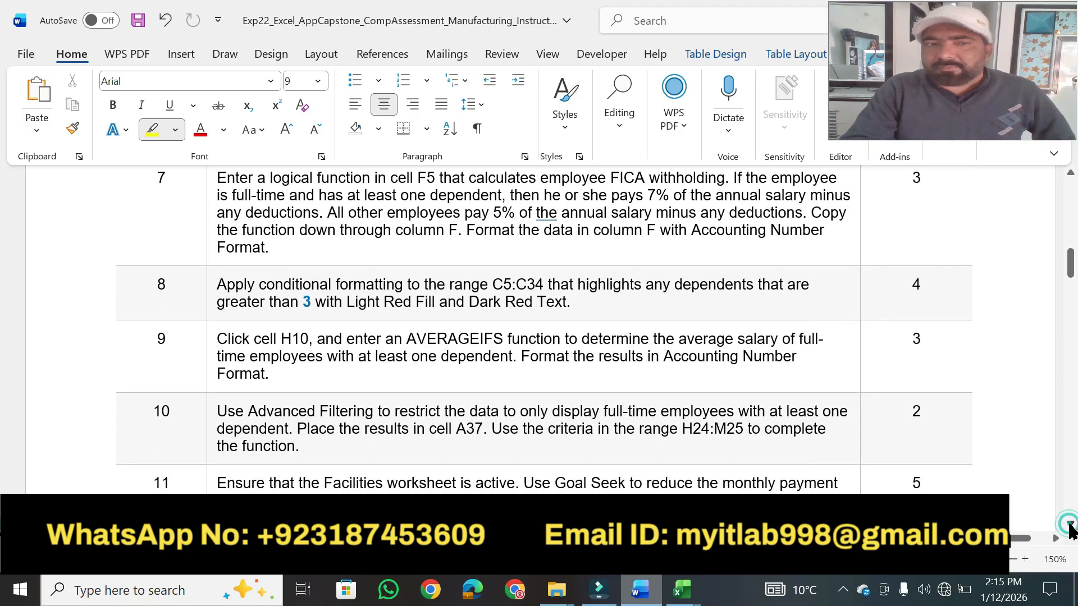
pyautogui.click(1071, 175)
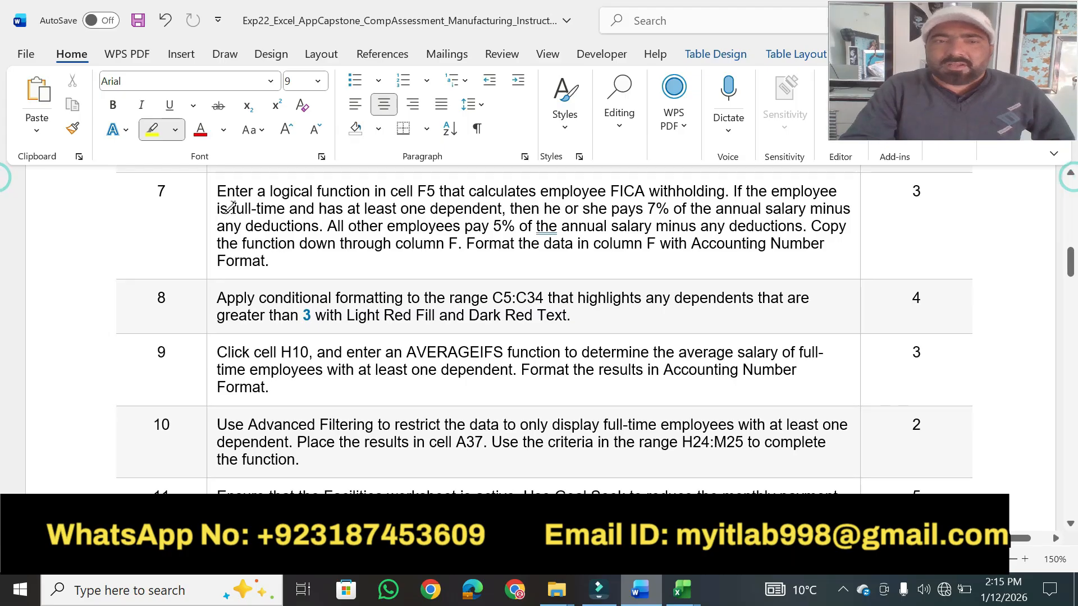
pyautogui.moveTo(219, 186); pyautogui.dragTo(475, 187)
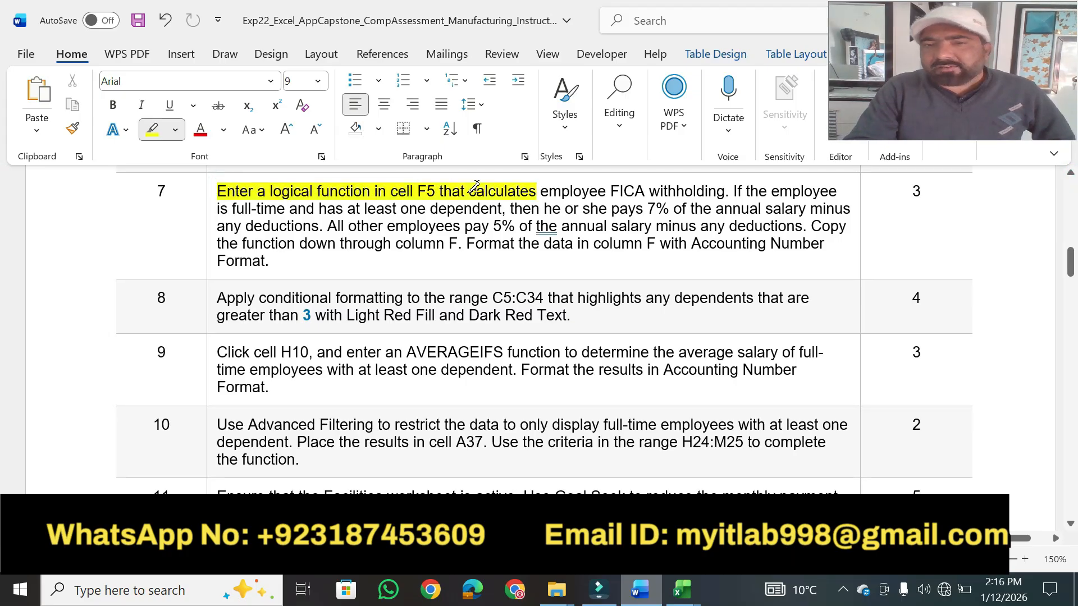
pyautogui.moveTo(539, 190); pyautogui.dragTo(718, 189)
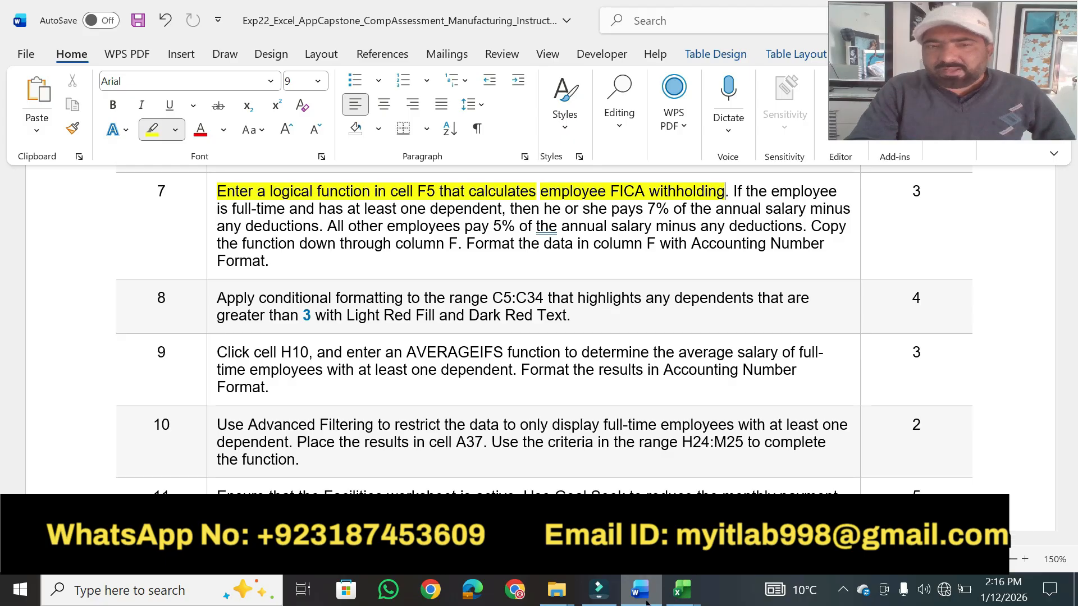
# Step: Select cell F5 in Excel, and highlight step 7's 7% and 5% pay conditions, "deductions" and "down through column F." in Word
pyautogui.click(682, 590)
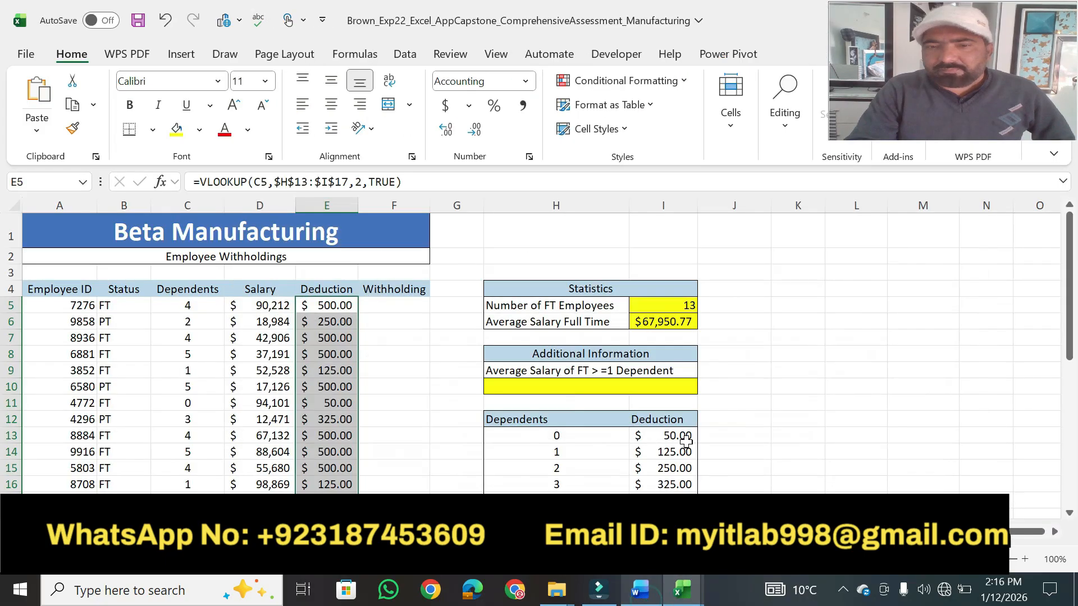
pyautogui.click(389, 305)
pyautogui.click(640, 591)
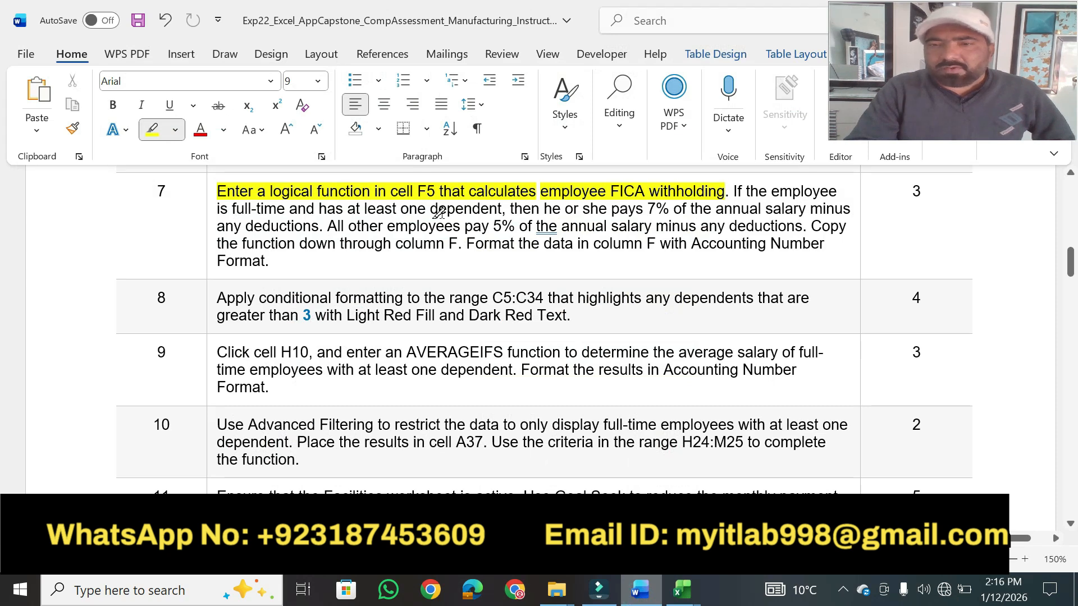
pyautogui.moveTo(232, 208); pyautogui.dragTo(776, 197)
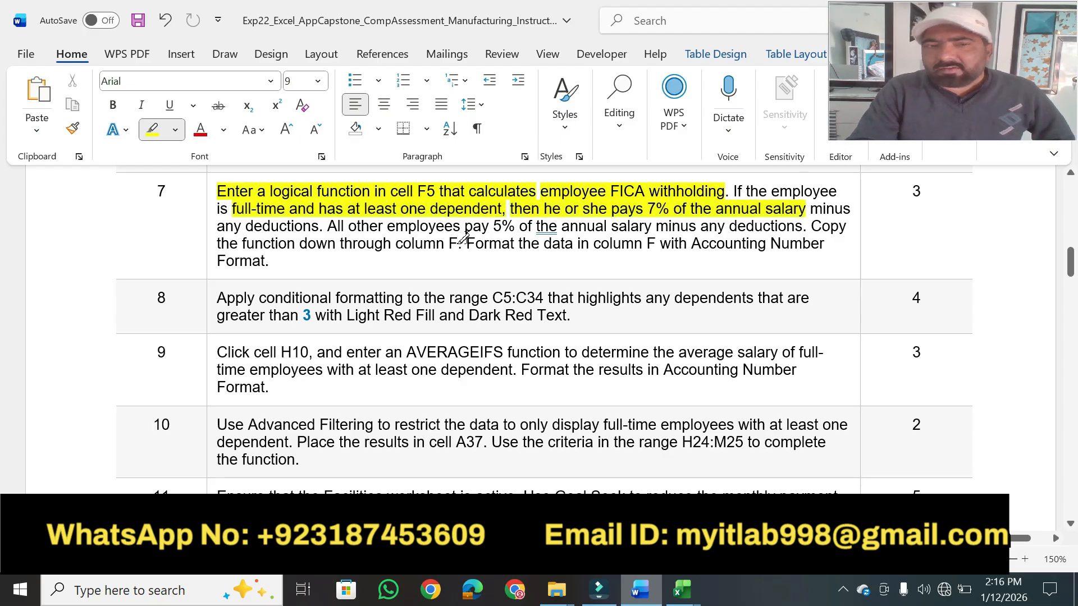
pyautogui.moveTo(254, 227); pyautogui.dragTo(312, 230)
pyautogui.moveTo(392, 227); pyautogui.dragTo(801, 226)
pyautogui.moveTo(303, 245); pyautogui.dragTo(448, 245)
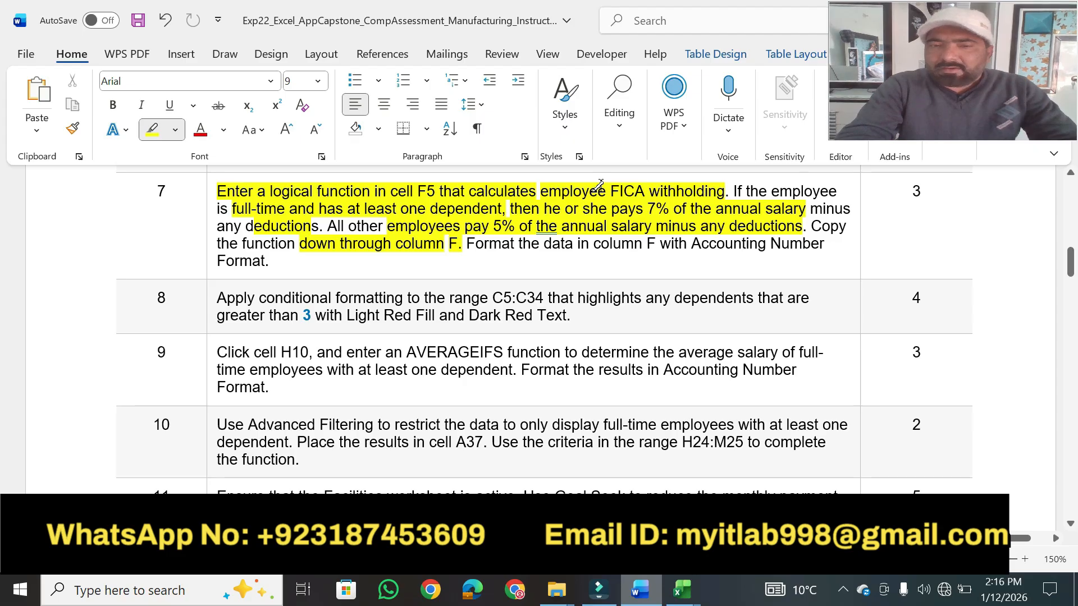
pyautogui.press('Escape')
# Step: In Excel, enter =IF(AND(B5="FT",C5>0),(D5-E5)*$I$20,(D5-E5)*$I$21) in cell F5
pyautogui.press('alt')
pyautogui.click(640, 596)
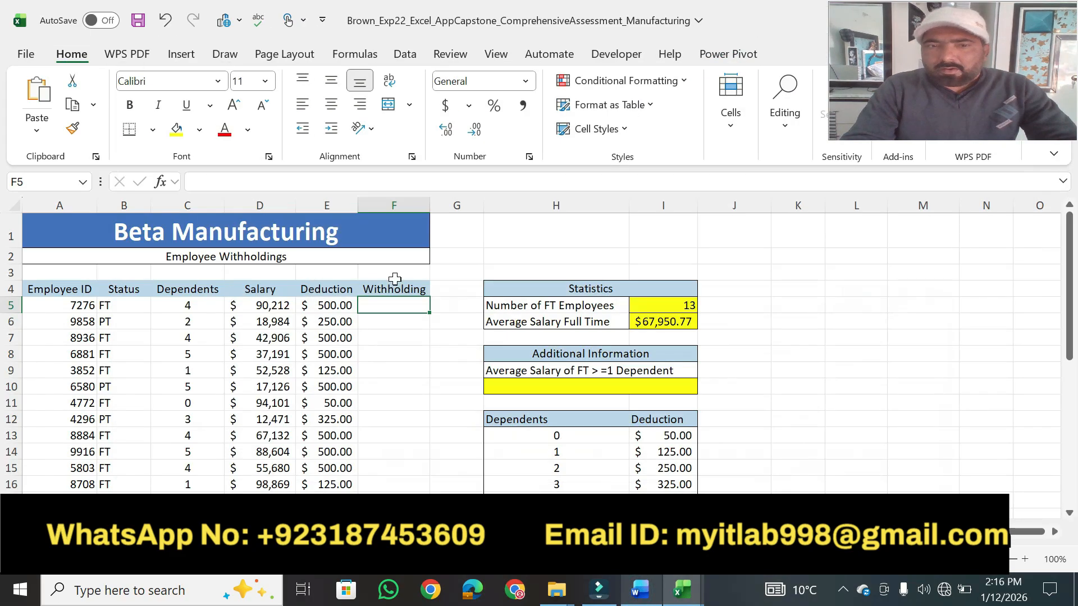
pyautogui.click(253, 181)
pyautogui.write('=IF(AND(B5="FT",C5>0),(D5-E5)*$I$20,(D5-E5)*$I$21)')
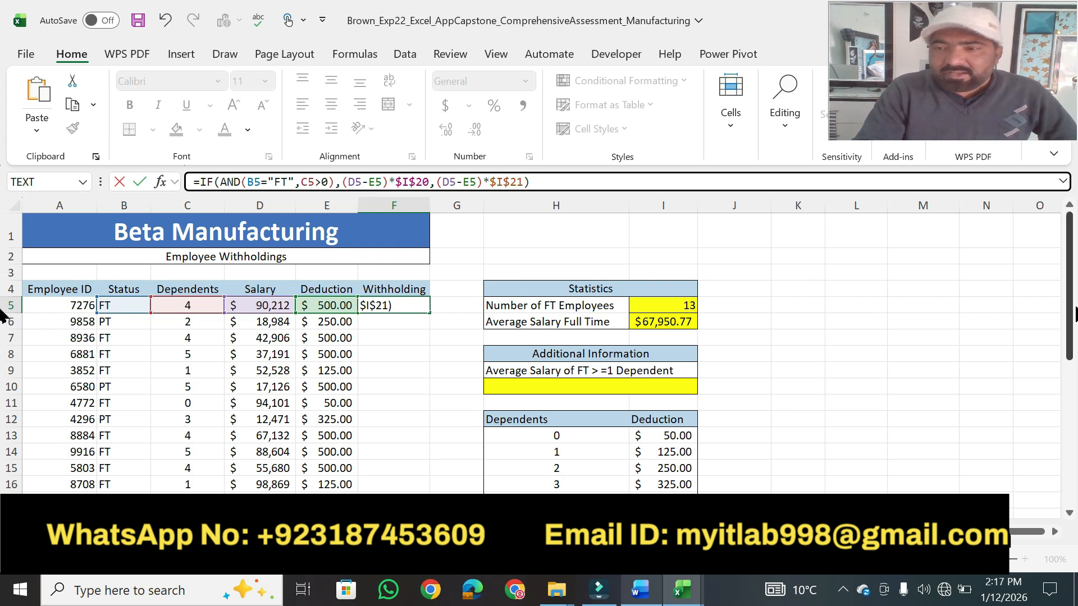
pyautogui.moveTo(1069, 322)
pyautogui.mouseDown()
pyautogui.moveTo(1051, 492)
pyautogui.moveTo(1051, 379)
pyautogui.moveTo(1051, 435)
pyautogui.moveTo(1069, 323)
pyautogui.mouseUp()
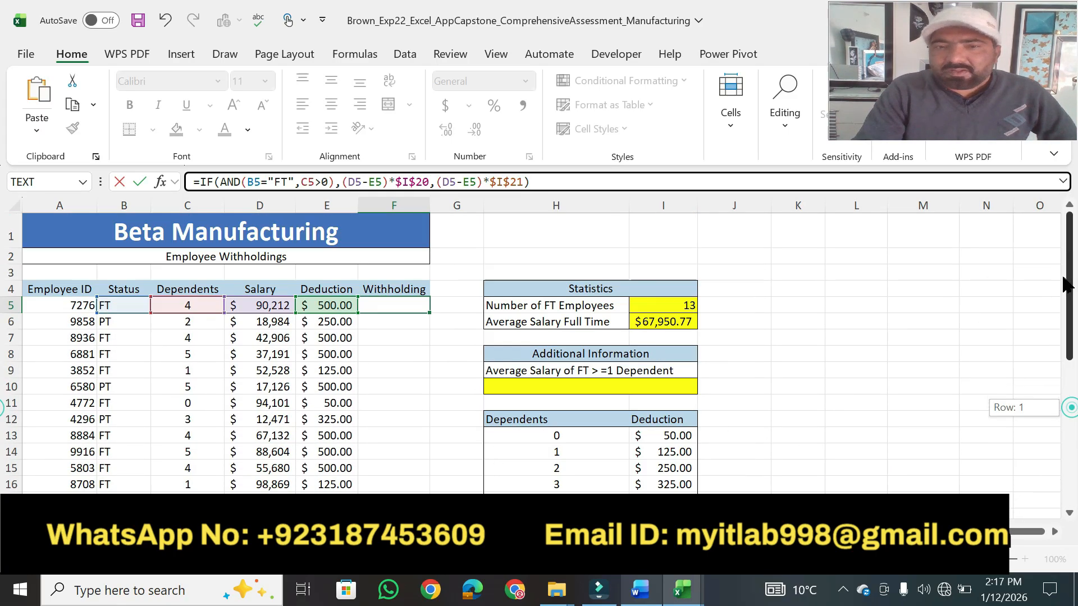
pyautogui.press('Return')
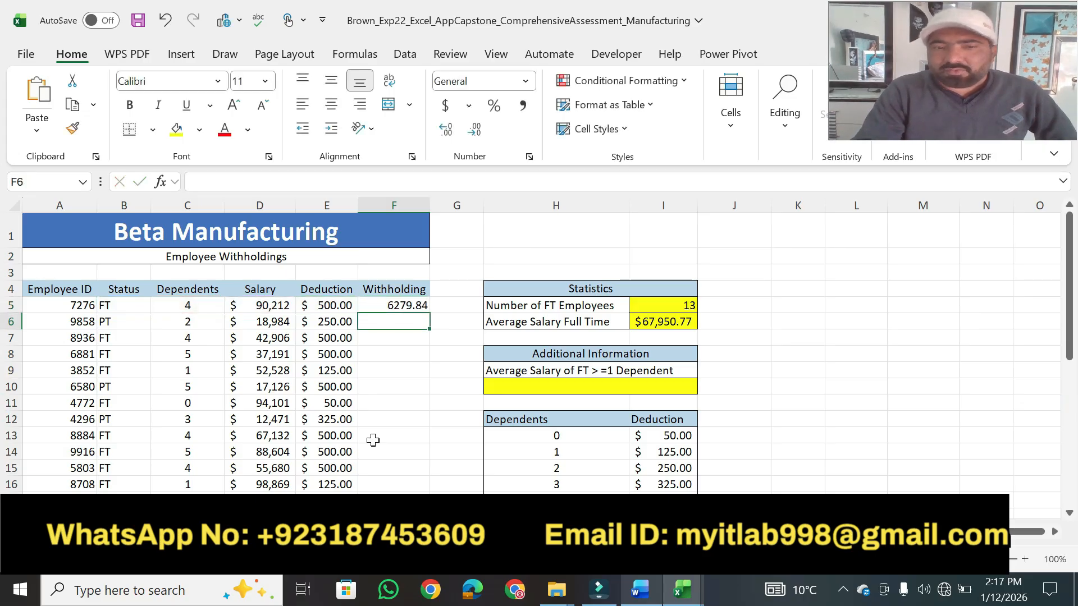
# Step: In Word, highlight step 7's "the data in column F with Accounting Number Format."
pyautogui.click(642, 591)
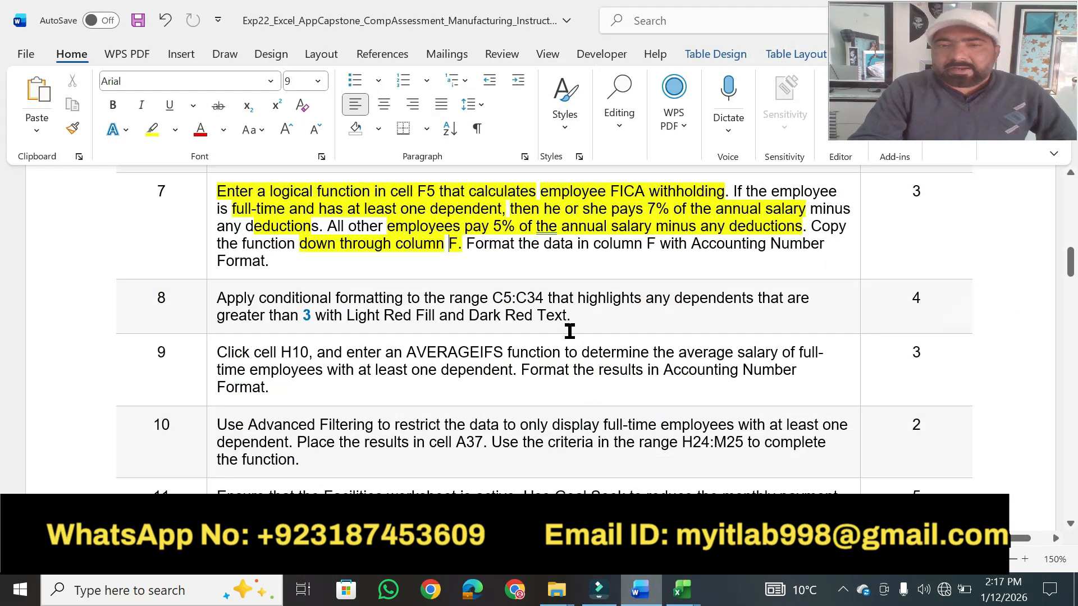
pyautogui.click(152, 129)
pyautogui.moveTo(517, 247)
pyautogui.mouseDown()
pyautogui.moveTo(657, 247)
pyautogui.moveTo(701, 227)
pyautogui.moveTo(727, 238)
pyautogui.moveTo(269, 261)
pyautogui.mouseUp()
# Step: In Excel, copy the F5 formula down column F and apply the Accounting number format to the filled Withholding values
pyautogui.hotkey('alt', 'Tab')
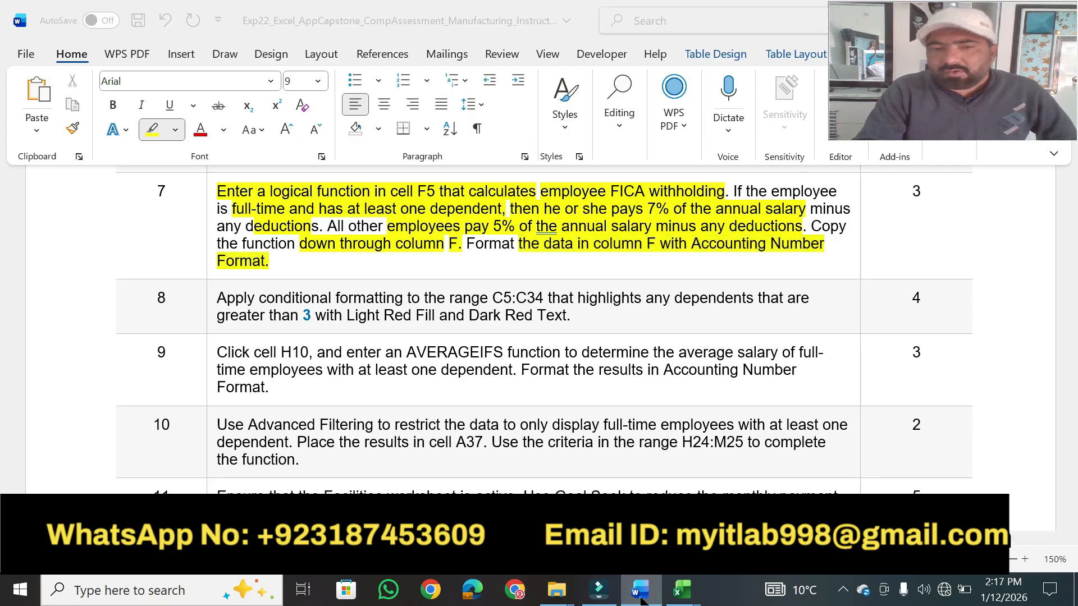
pyautogui.click(417, 305)
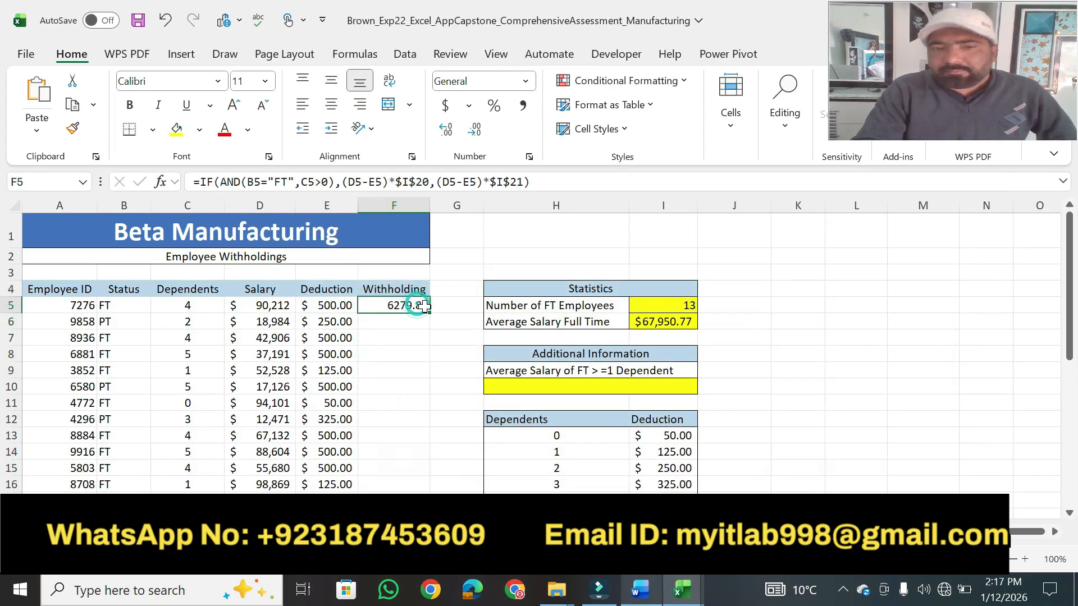
pyautogui.doubleClick(430, 313)
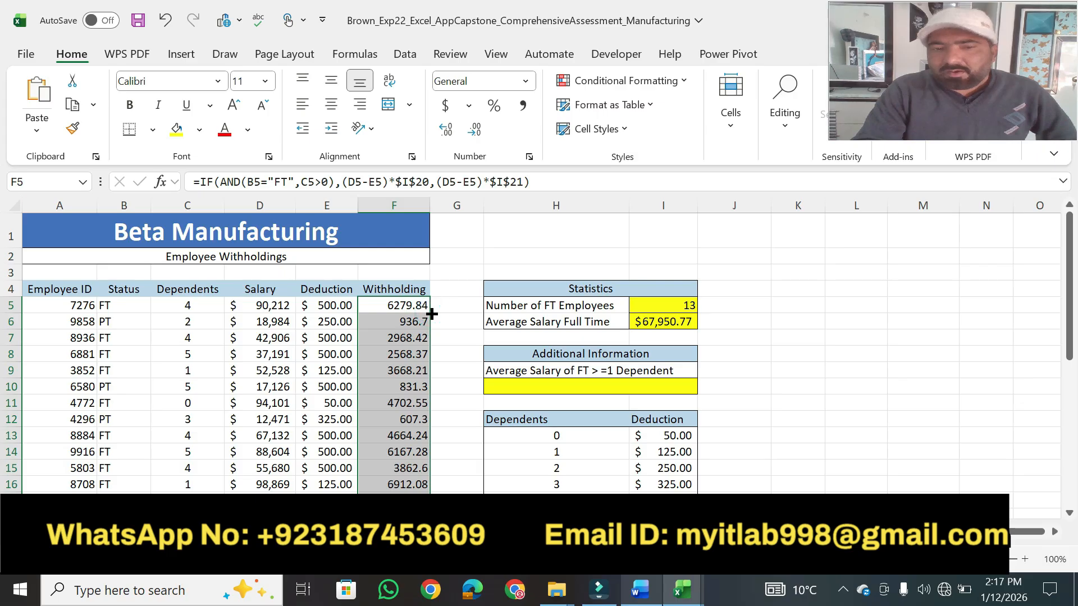
pyautogui.click(528, 156)
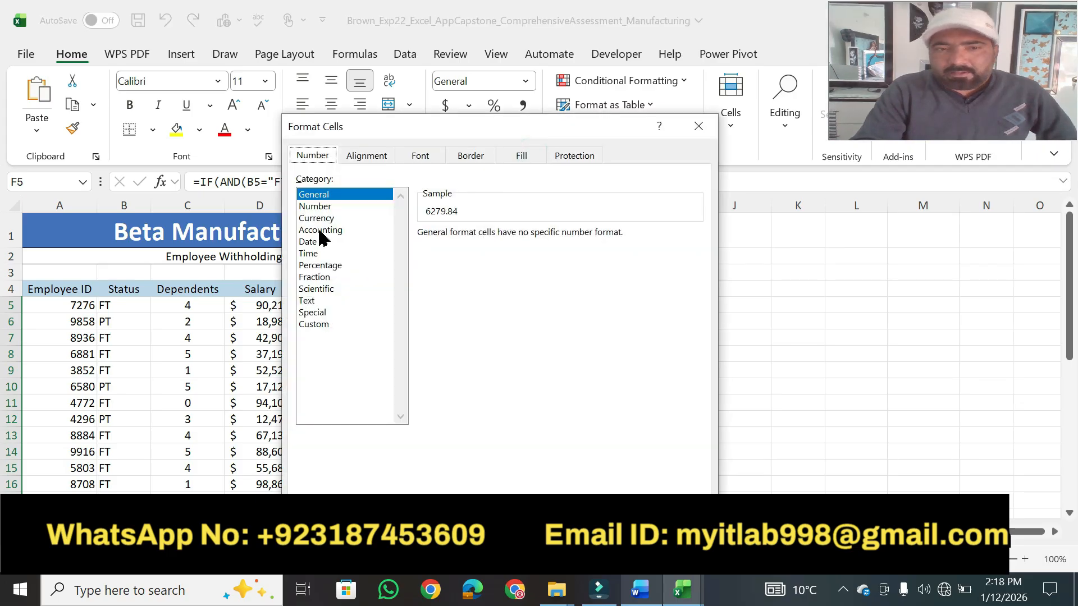
pyautogui.click(319, 231)
pyautogui.click(611, 517)
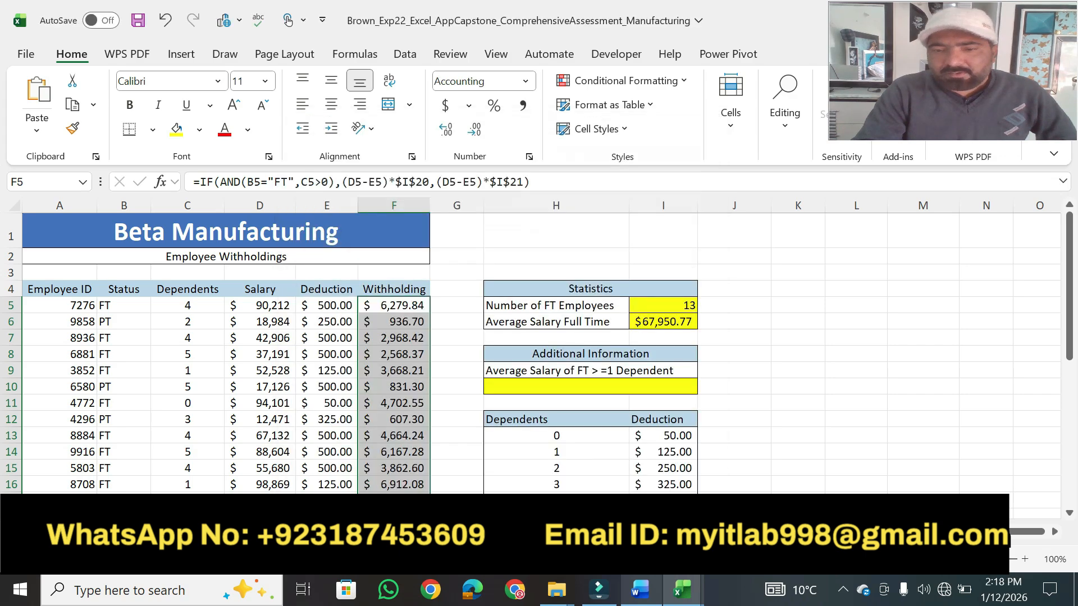
# Step: In Word, highlight step 7's points value and step 8's "conditional formatting to the range C5:C34 that"
pyautogui.click(636, 600)
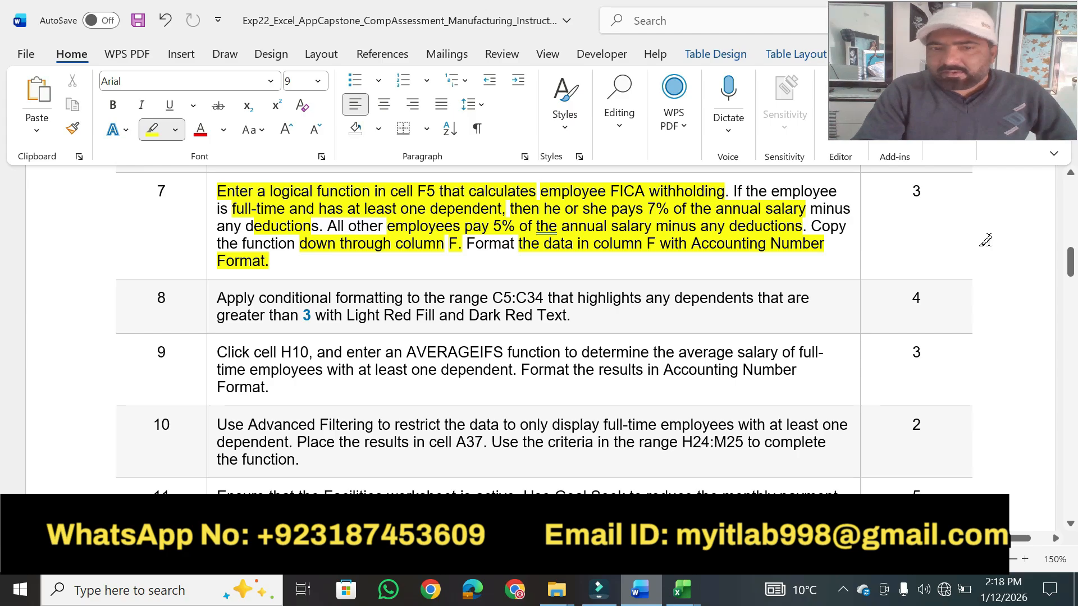
pyautogui.moveTo(929, 191); pyautogui.dragTo(904, 194)
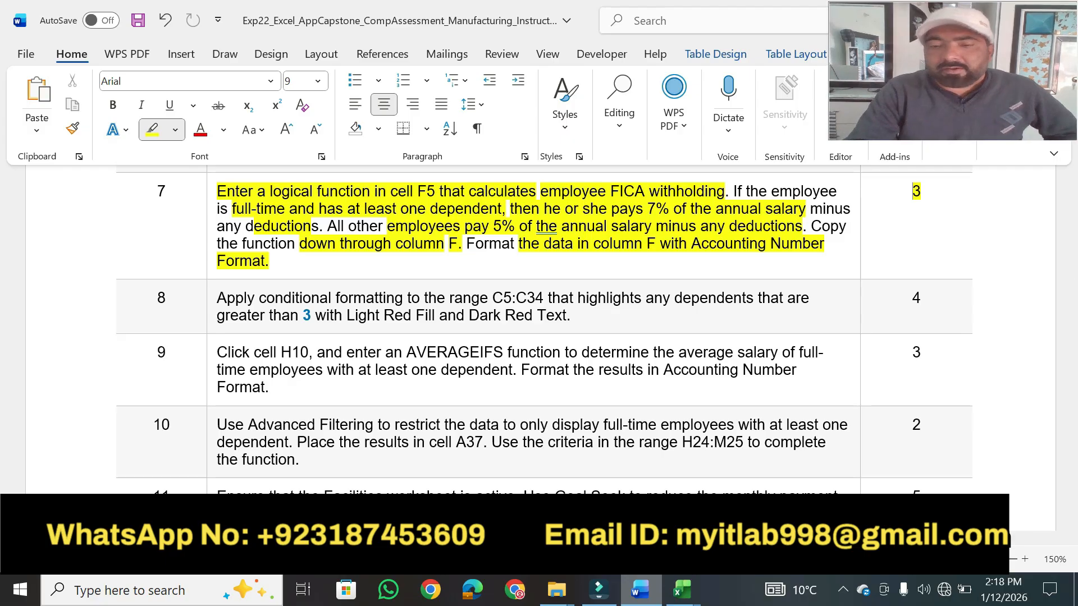
pyautogui.click(682, 589)
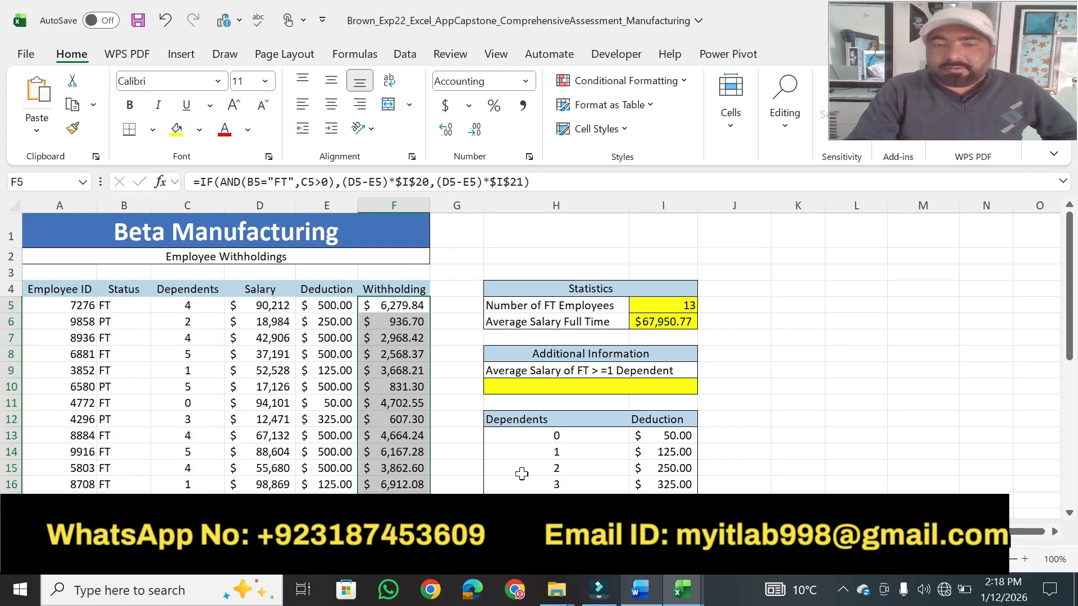
pyautogui.click(640, 590)
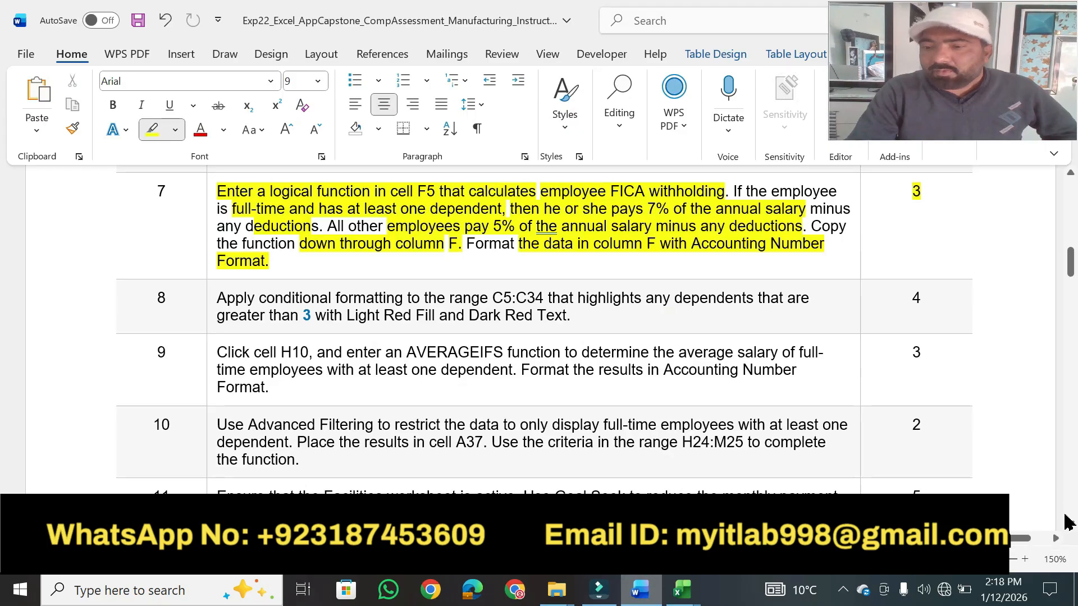
pyautogui.click(1070, 524)
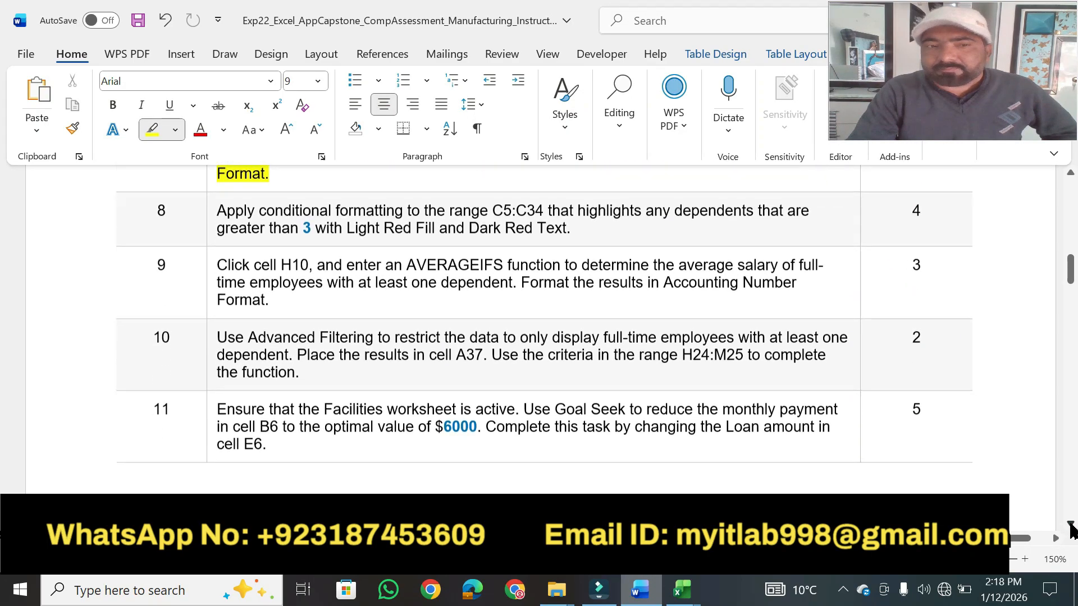
pyautogui.click(1070, 527)
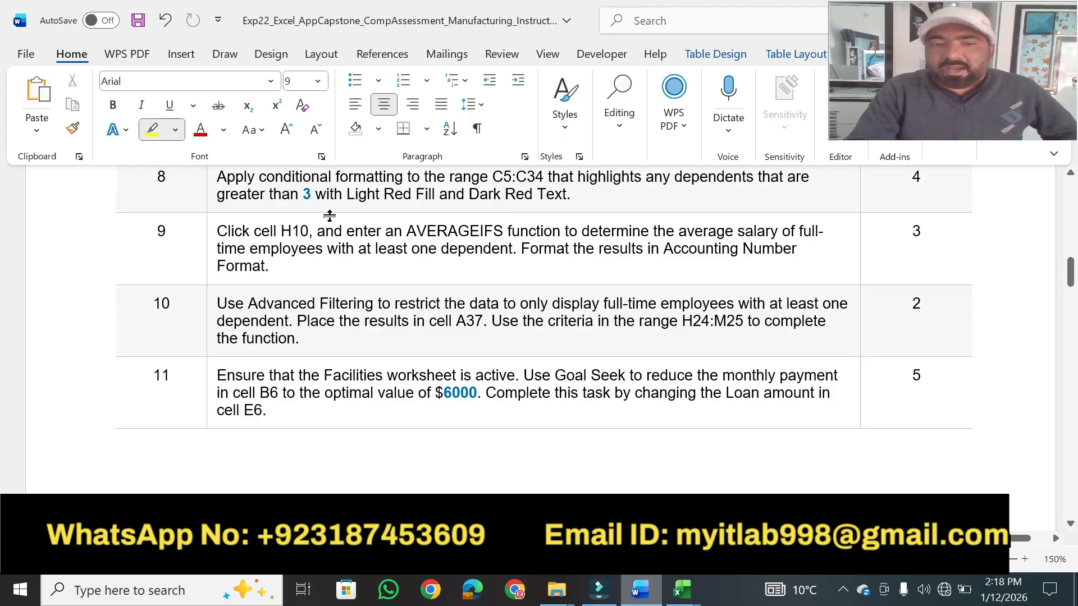
pyautogui.moveTo(260, 174); pyautogui.dragTo(571, 170)
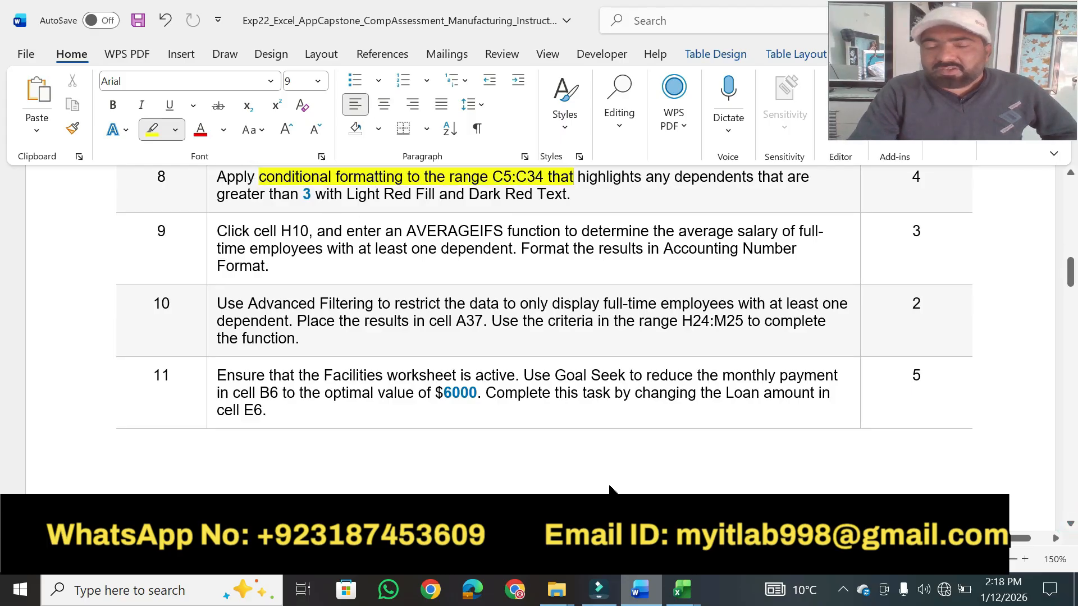
# Step: Select C5:C34 in Excel, and highlight step 8's "greater than 3 with Light Red Fill and Dark Red Text." in Word
pyautogui.click(644, 596)
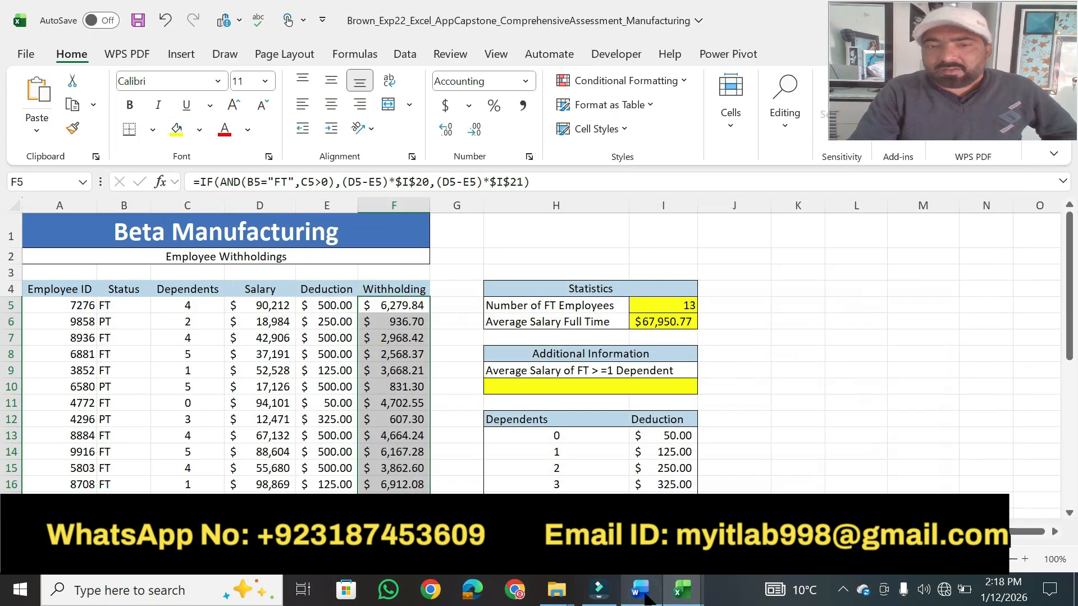
pyautogui.moveTo(193, 306); pyautogui.dragTo(191, 462)
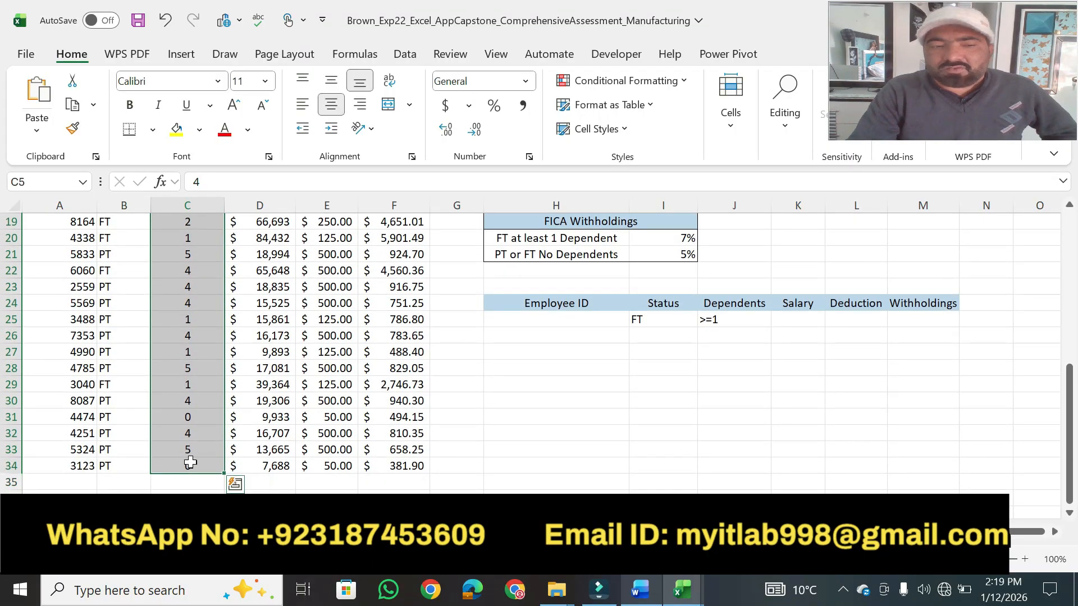
pyautogui.click(640, 589)
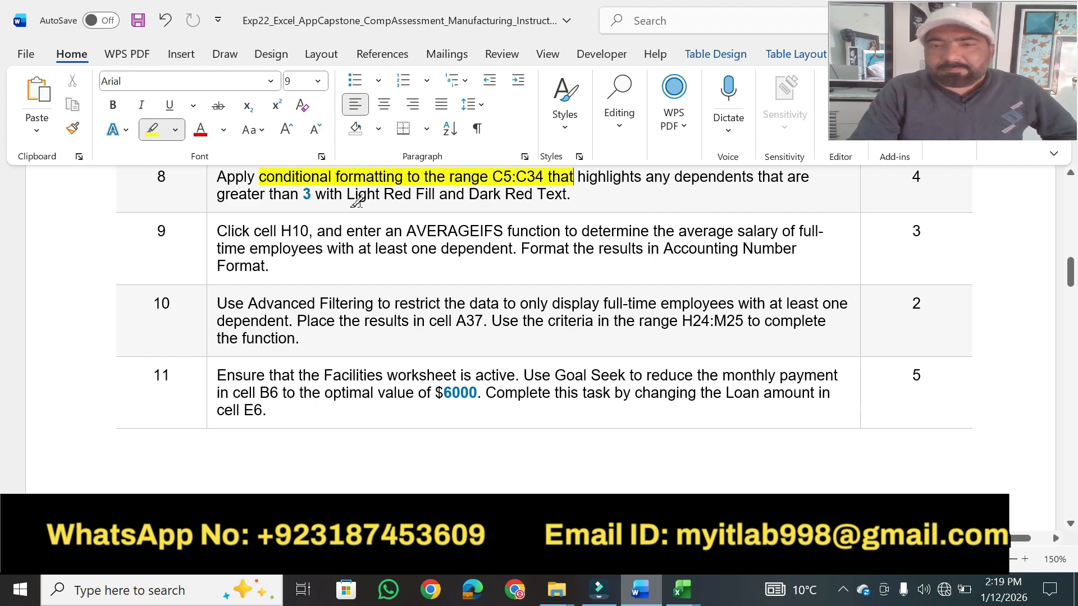
pyautogui.moveTo(219, 196); pyautogui.dragTo(577, 189)
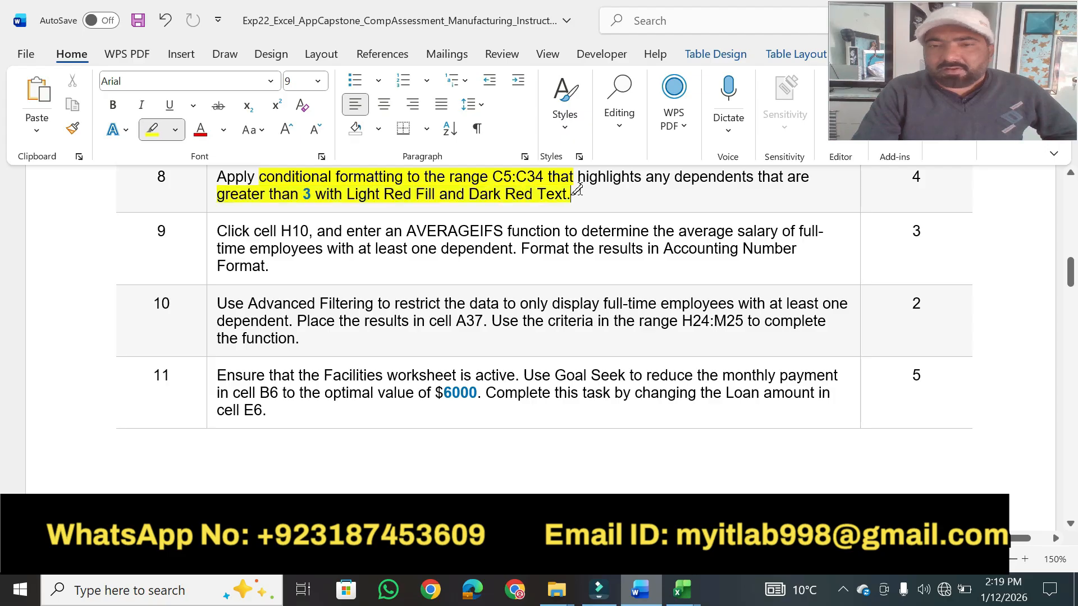
# Step: In Excel, apply Greater Than conditional formatting to C5:C34 for values above 3, using Light Red Fill with Dark Red Text
pyautogui.click(682, 590)
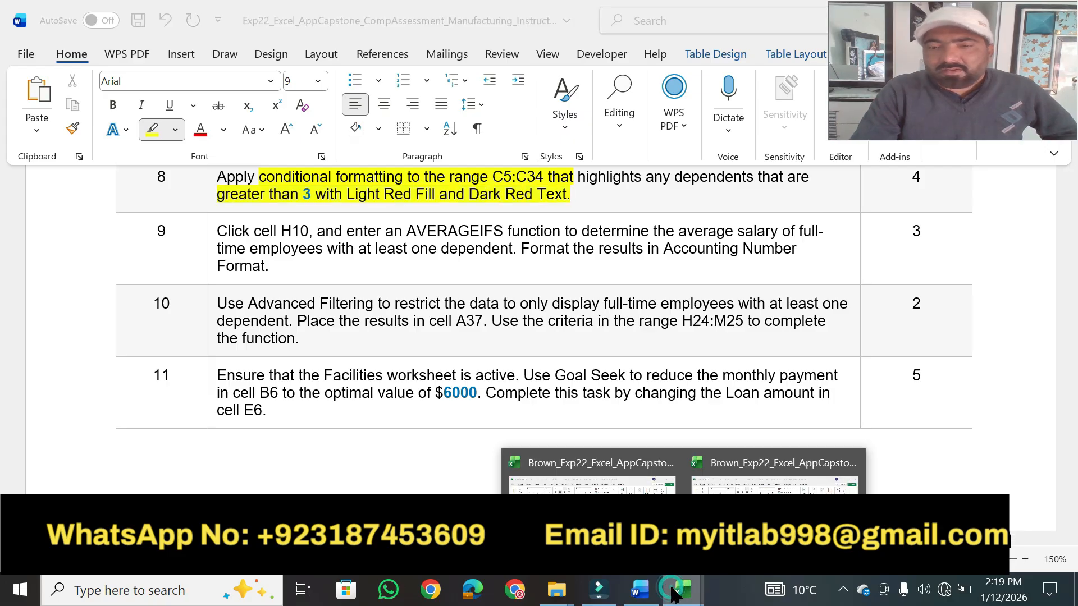
pyautogui.click(592, 484)
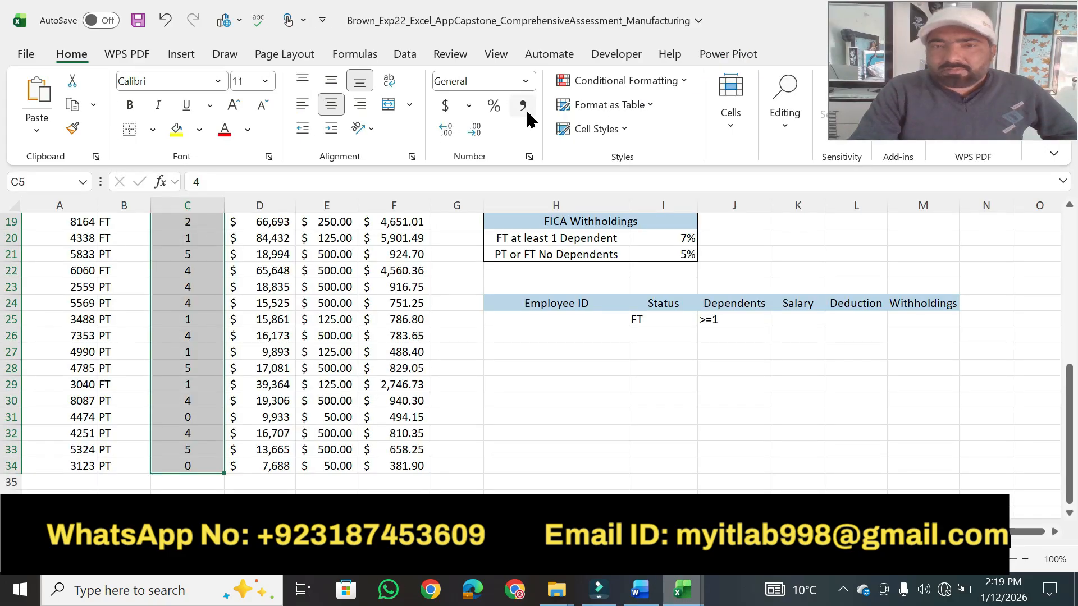
pyautogui.click(654, 87)
pyautogui.moveTo(689, 115)
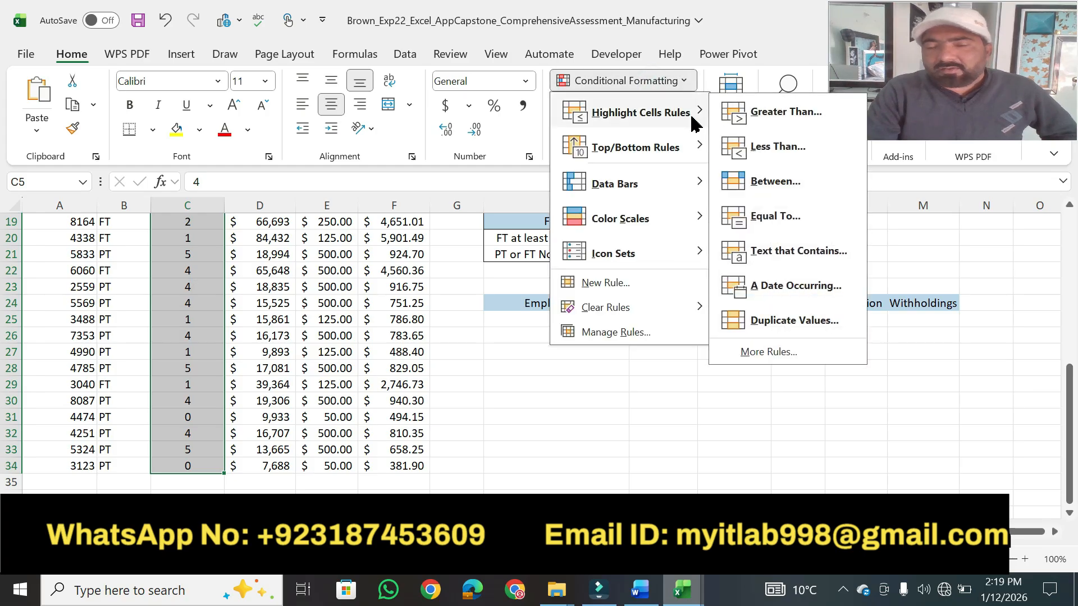
pyautogui.click(787, 113)
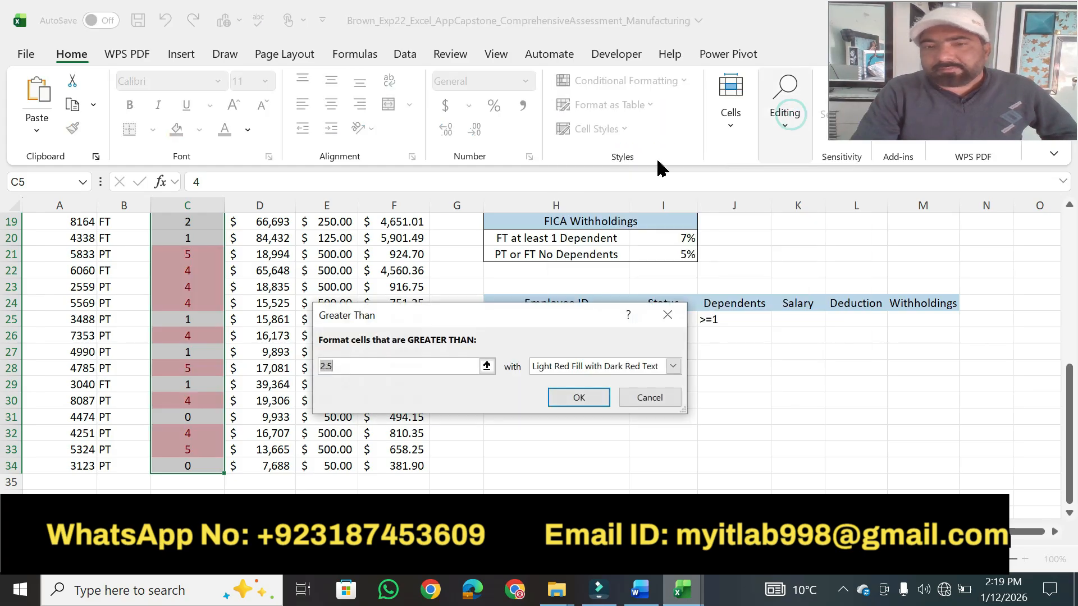
pyautogui.write('3')
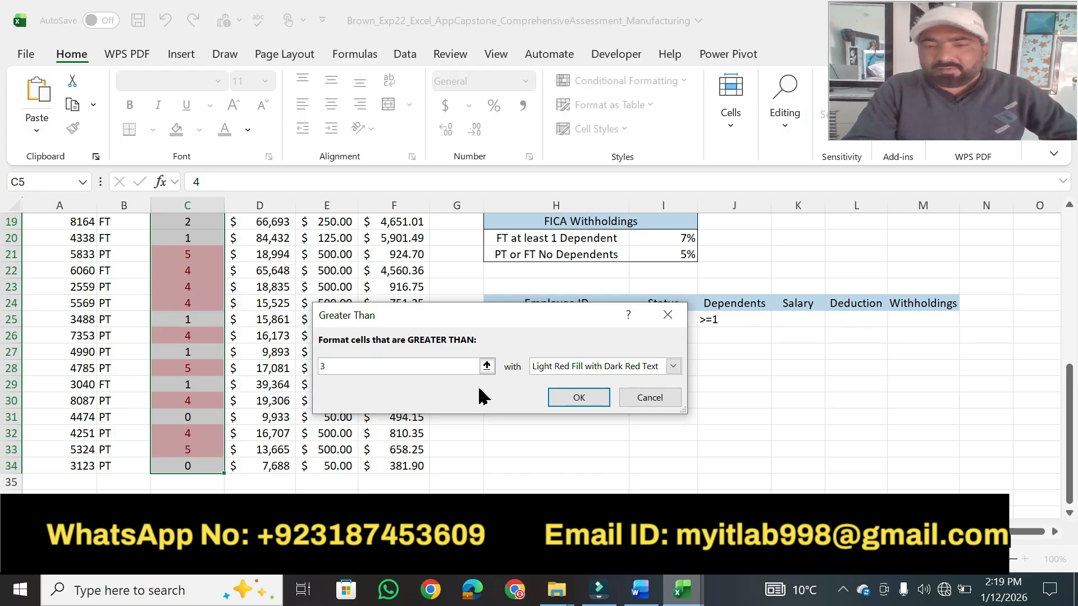
pyautogui.click(596, 403)
pyautogui.moveTo(1072, 483)
pyautogui.mouseDown()
pyautogui.moveTo(1072, 375)
pyautogui.moveTo(1072, 478)
pyautogui.mouseUp()
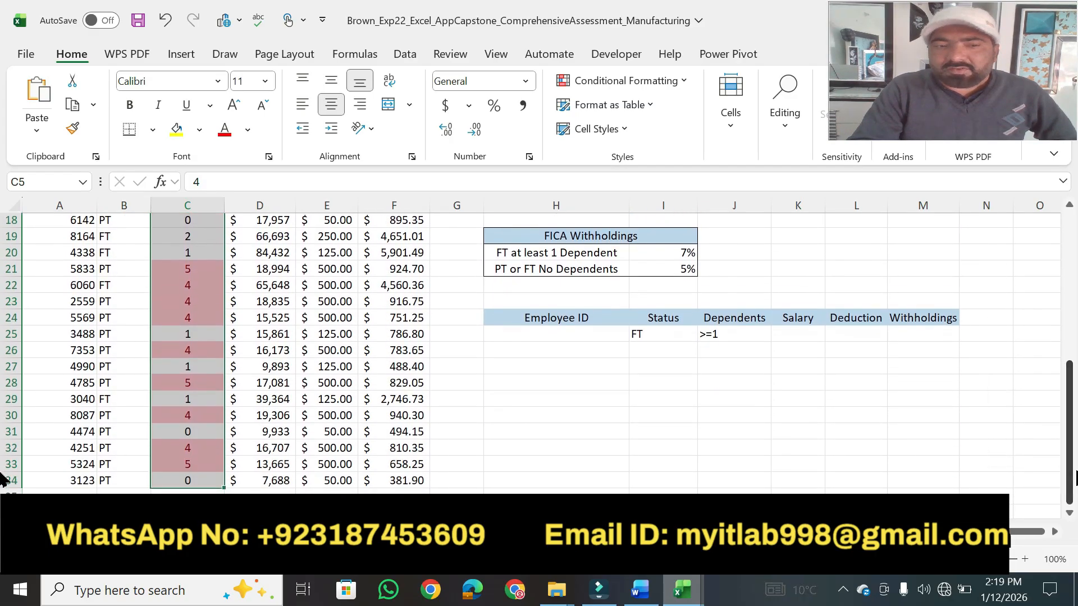
# Step: In Word, highlight step 8's points value and step 9's cell H10, AVERAGEIFS, dependent and Accounting format phrases plus its points value
pyautogui.click(643, 596)
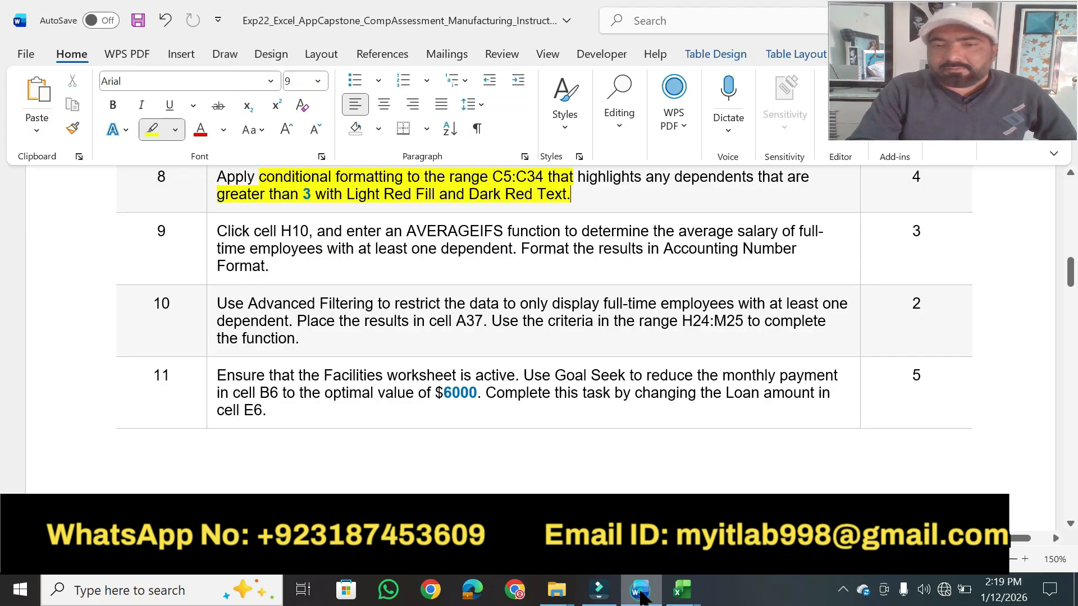
pyautogui.moveTo(922, 175); pyautogui.dragTo(893, 179)
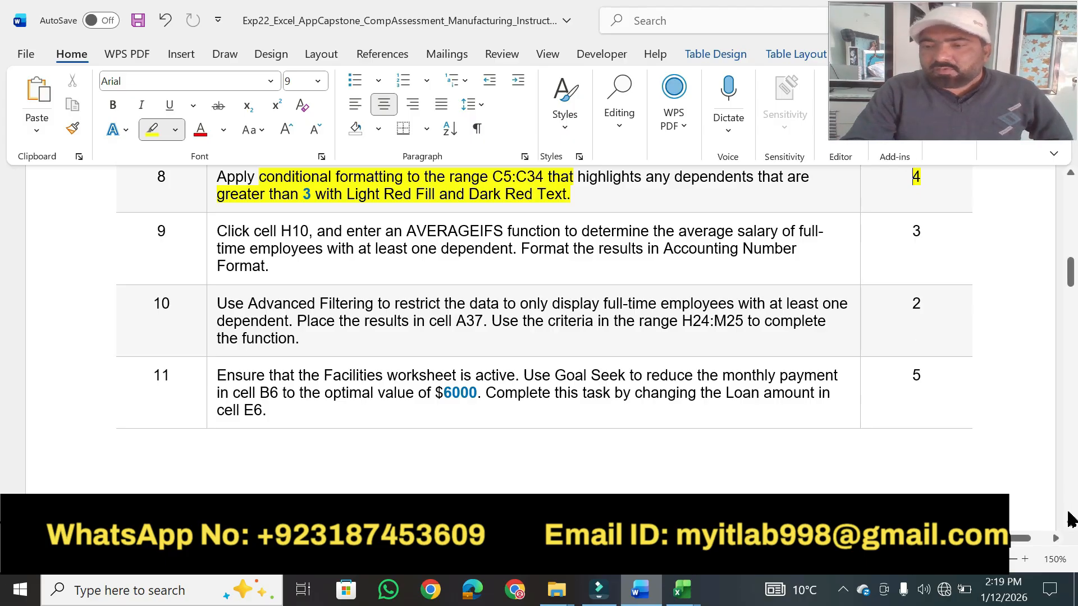
pyautogui.scroll(-1, 1069, 527)
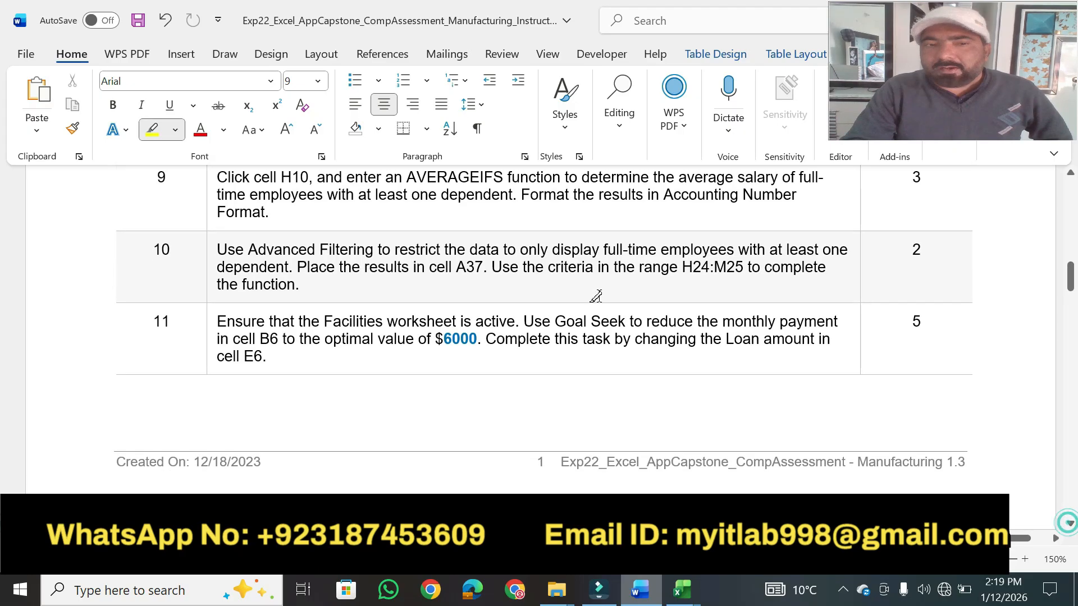
pyautogui.moveTo(217, 175); pyautogui.dragTo(795, 178)
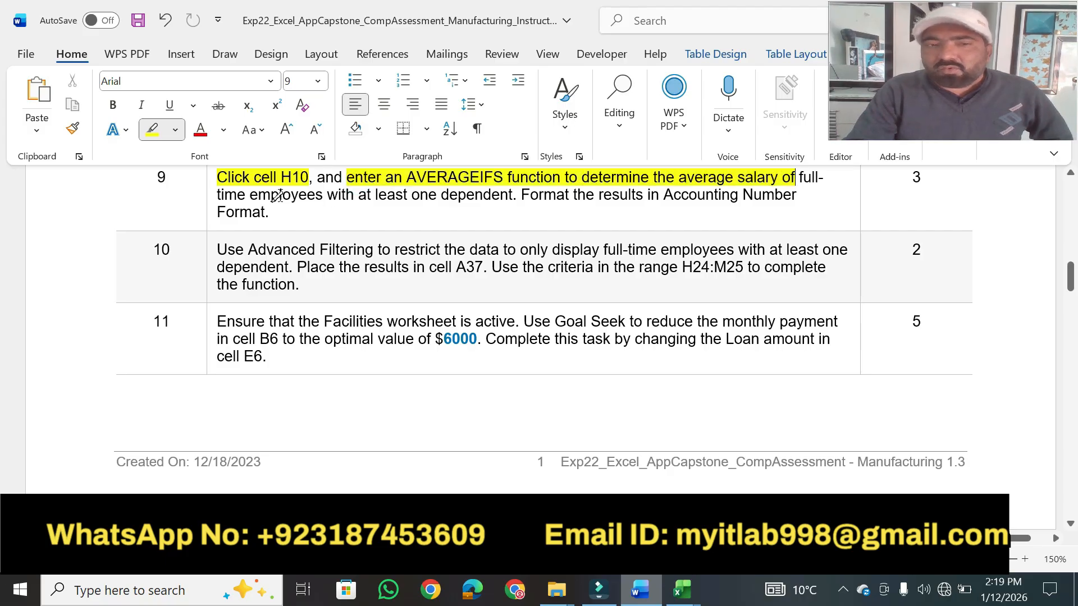
pyautogui.moveTo(251, 195); pyautogui.dragTo(797, 194)
pyautogui.moveTo(271, 207)
pyautogui.mouseDown()
pyautogui.moveTo(219, 207)
pyautogui.moveTo(230, 205)
pyautogui.mouseUp()
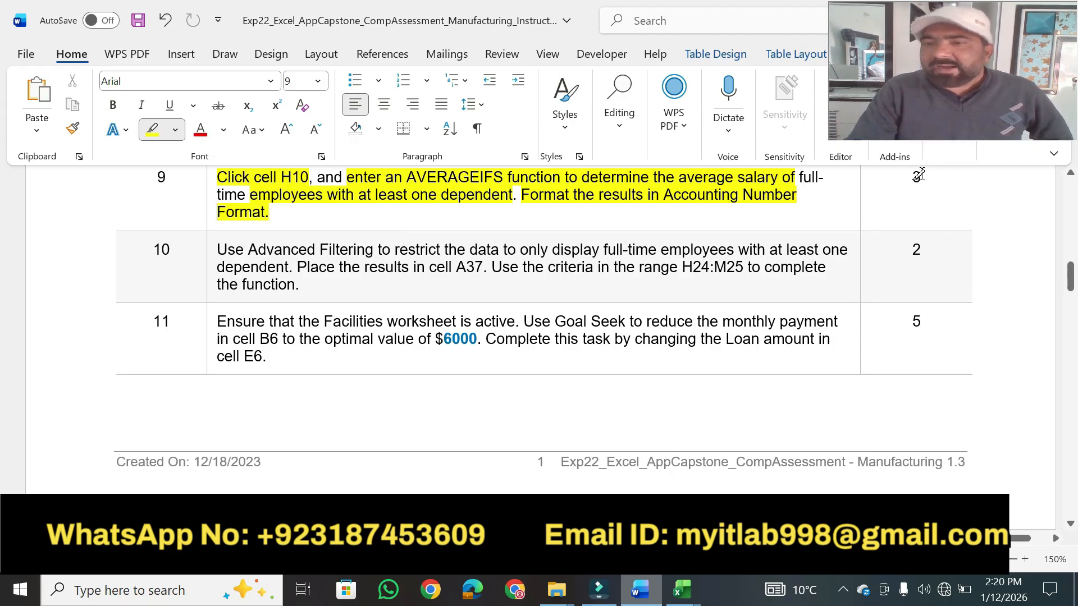
pyautogui.moveTo(921, 175); pyautogui.dragTo(905, 177)
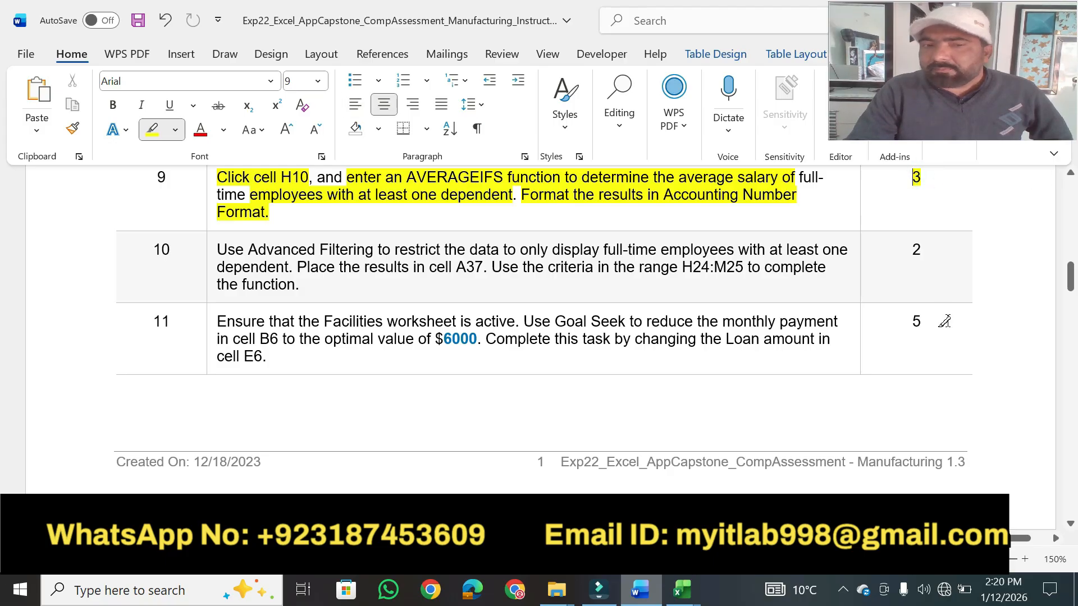
# Step: In step 10, highlight "Advanced Filtering to restrict the data to only display full-time employees with" and "one dependent."
pyautogui.click(1072, 525)
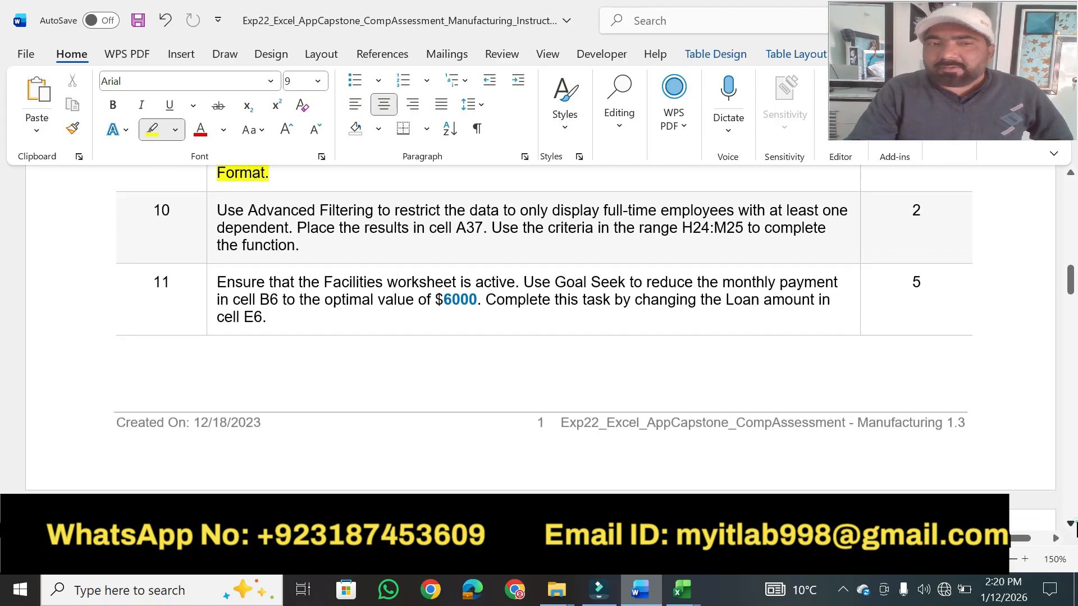
pyautogui.click(1071, 524)
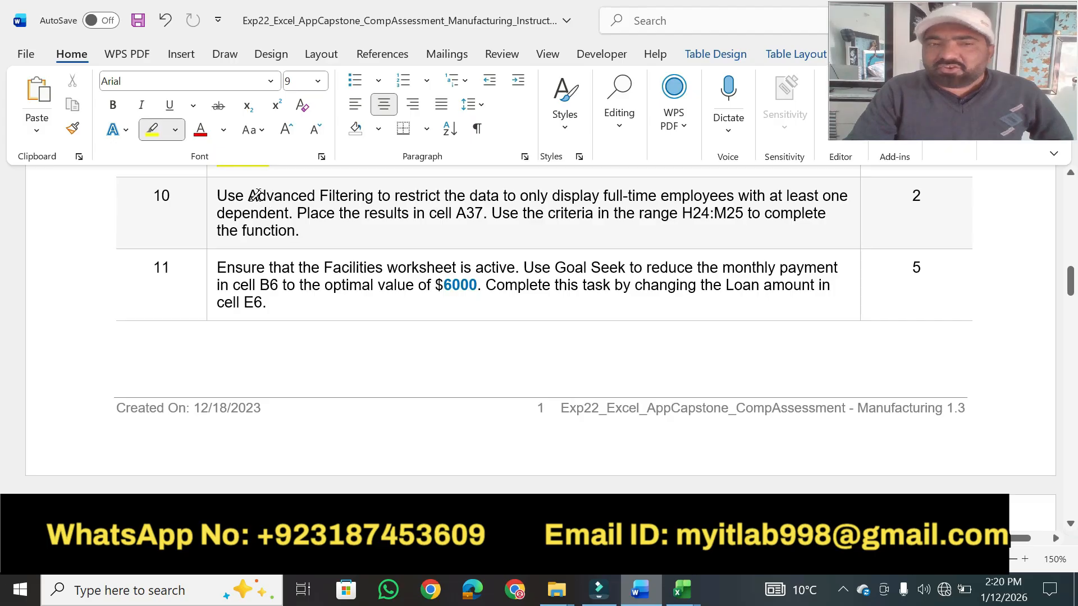
pyautogui.moveTo(248, 195); pyautogui.dragTo(754, 195)
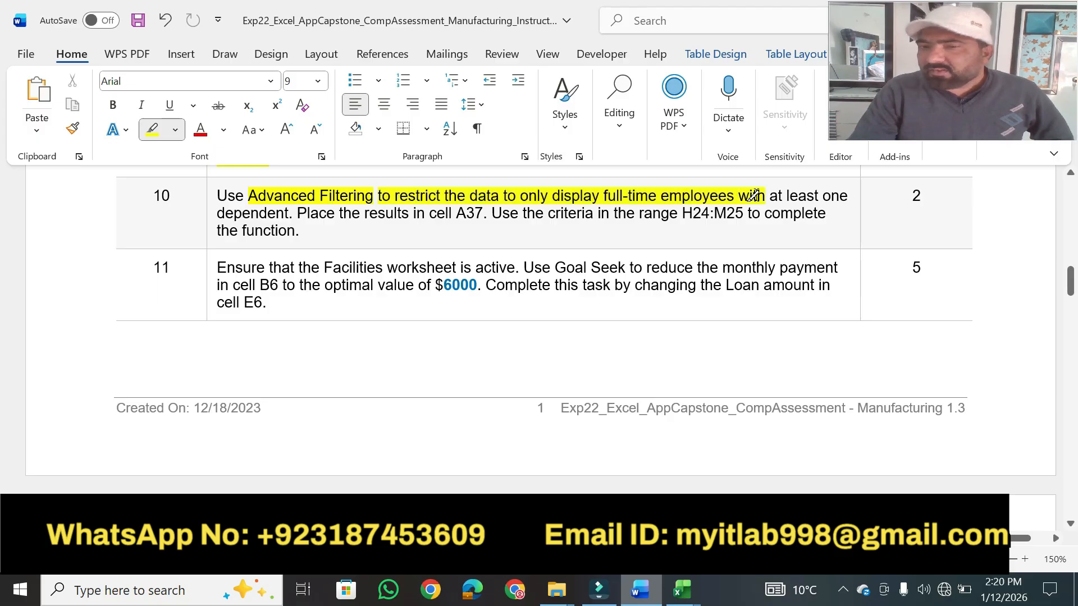
pyautogui.moveTo(218, 212); pyautogui.dragTo(293, 213)
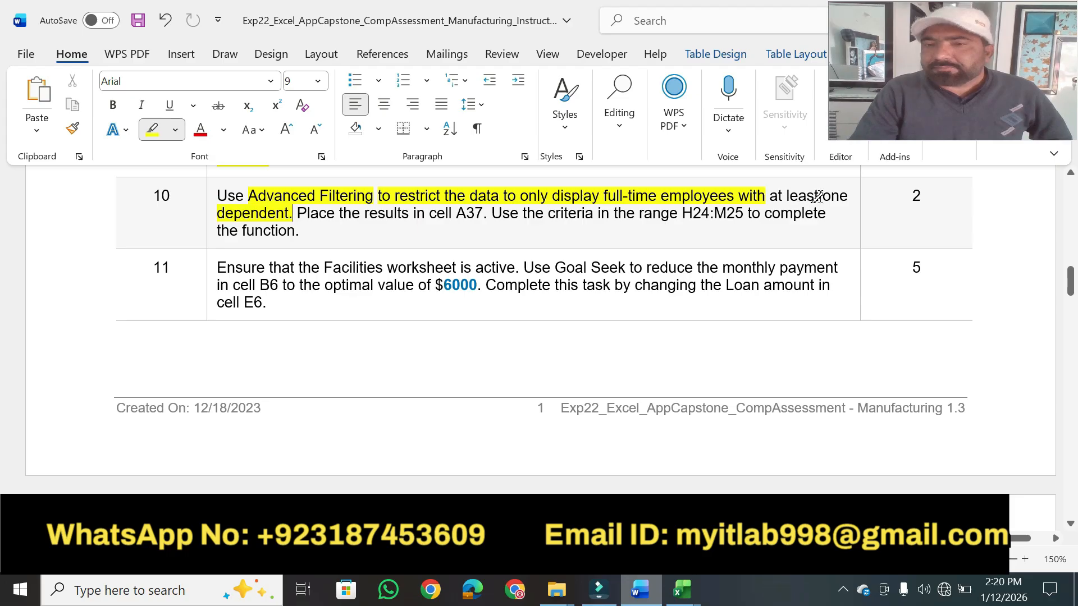
pyautogui.moveTo(821, 196); pyautogui.dragTo(847, 197)
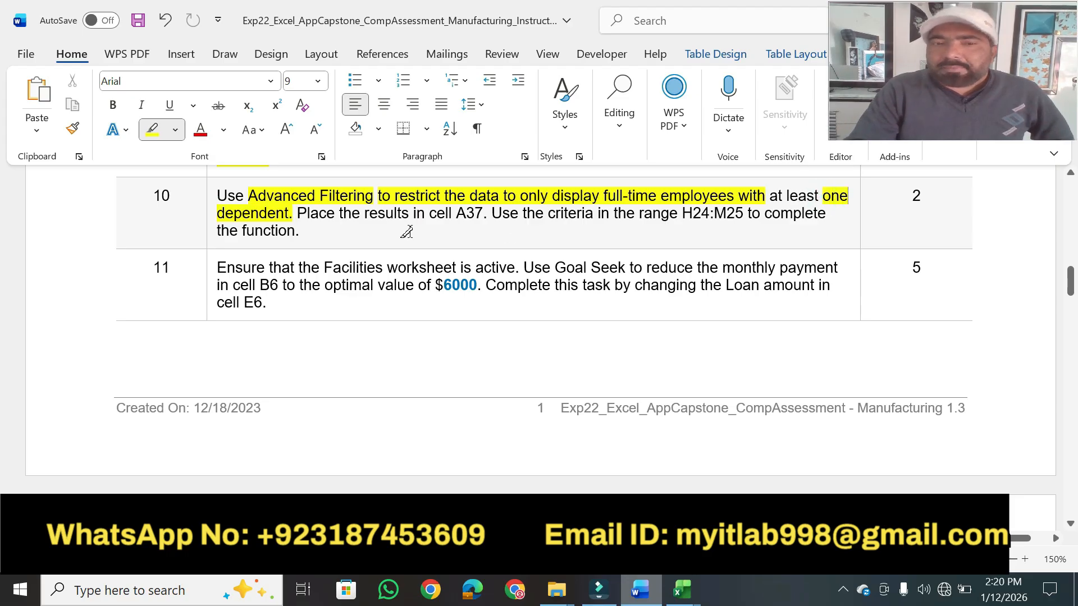
# Step: Highlight step 10's "results in cell A37", "criteria in the range H24:M25 to" and "function." plus its points value
pyautogui.moveTo(366, 214)
pyautogui.mouseDown()
pyautogui.moveTo(525, 214)
pyautogui.moveTo(481, 212)
pyautogui.mouseUp()
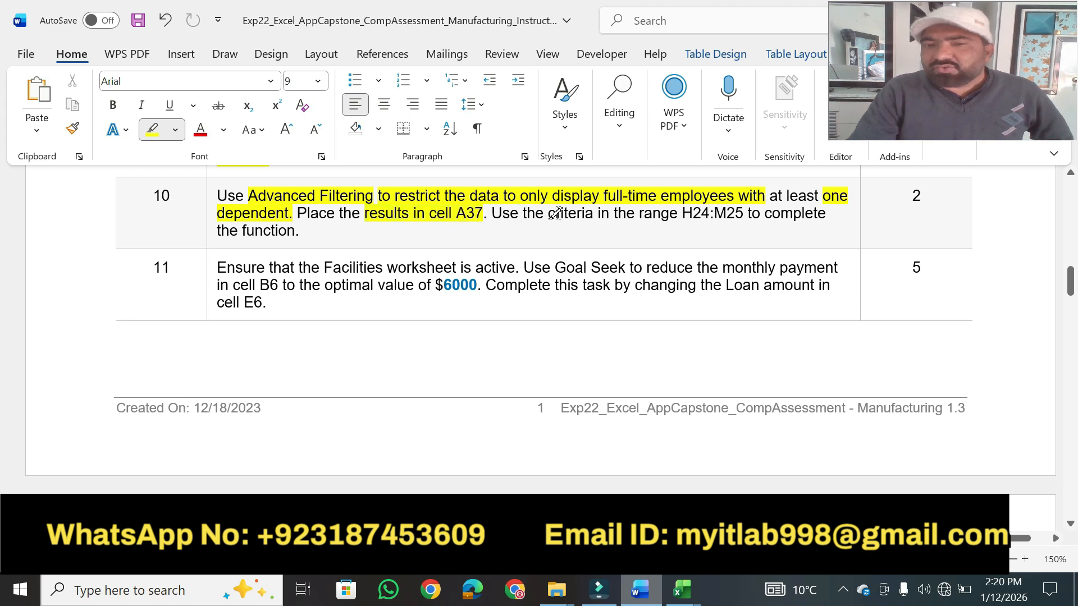
pyautogui.moveTo(548, 213); pyautogui.dragTo(761, 213)
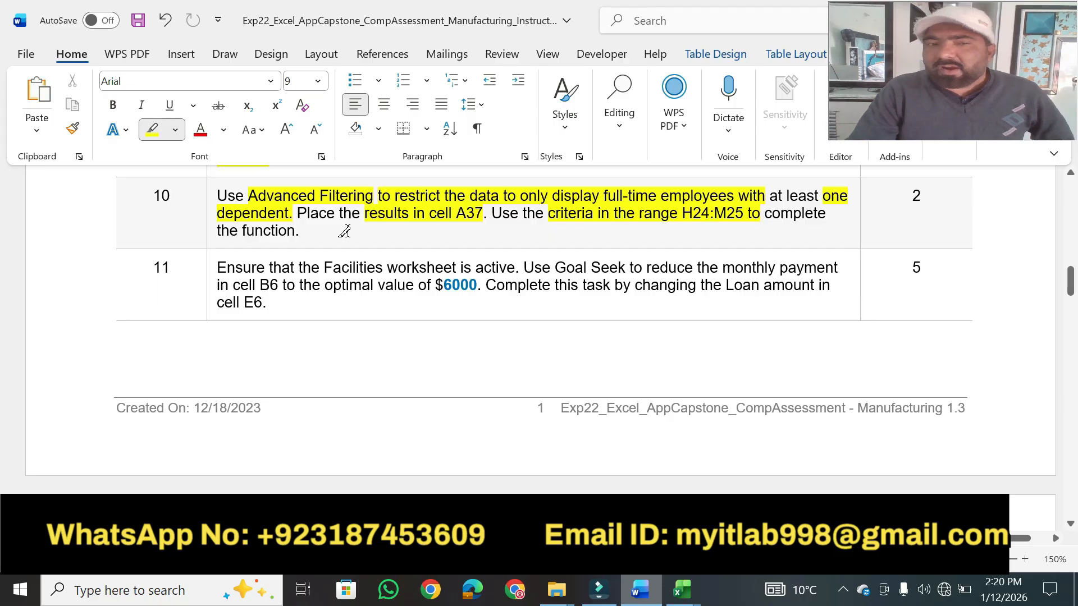
pyautogui.moveTo(242, 230); pyautogui.dragTo(301, 230)
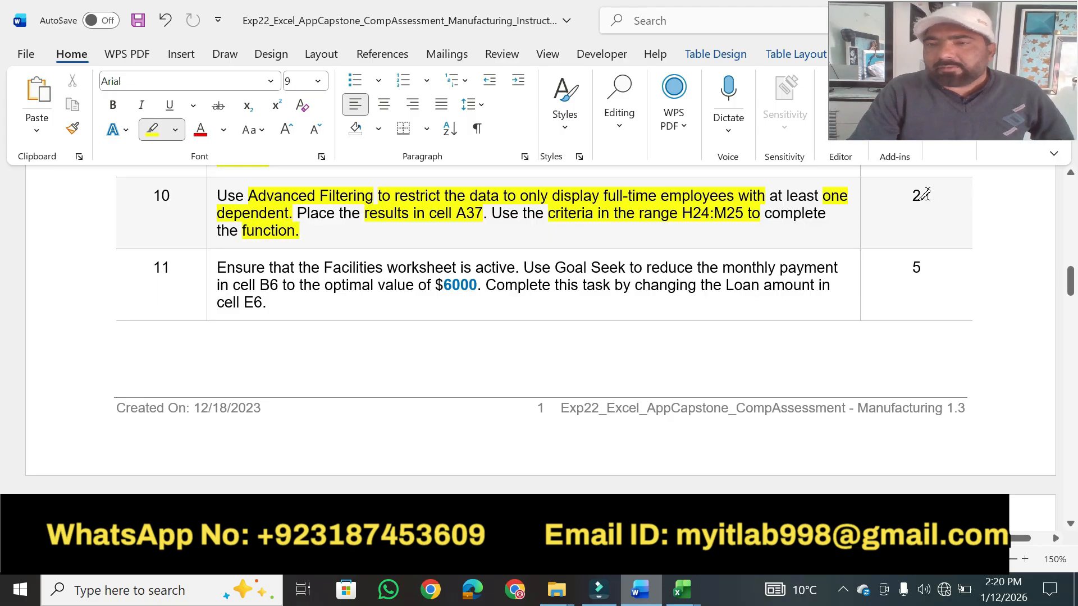
pyautogui.moveTo(924, 195); pyautogui.dragTo(910, 195)
# Step: Review the highlighted instructions from the project description through step 10, along with step 11's Goal Seek task
pyautogui.moveTo(1070, 283); pyautogui.dragTo(1072, 211)
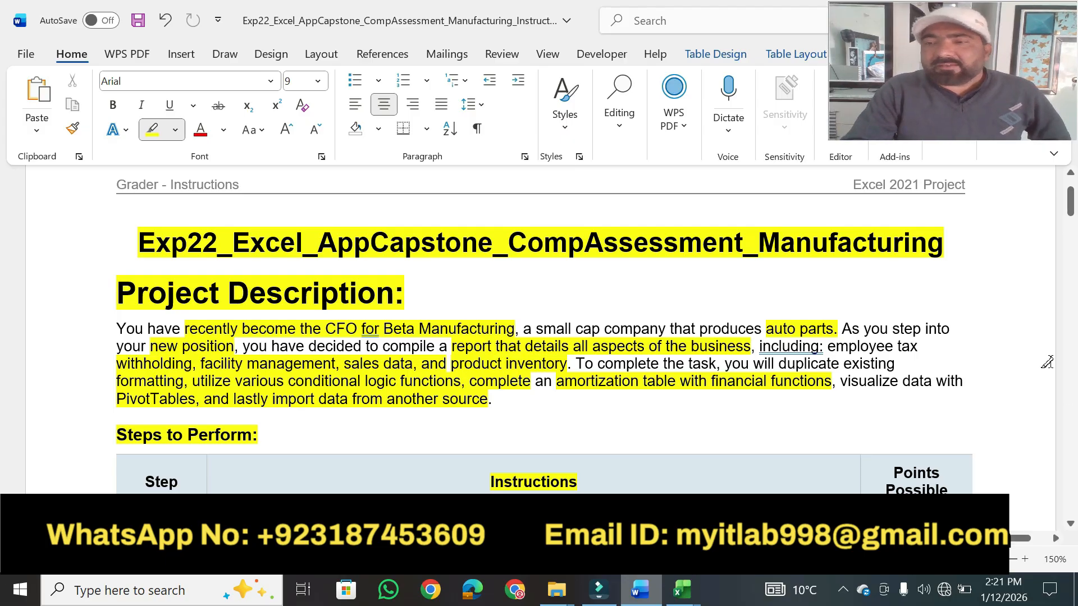
pyautogui.moveTo(1071, 218); pyautogui.dragTo(1071, 248)
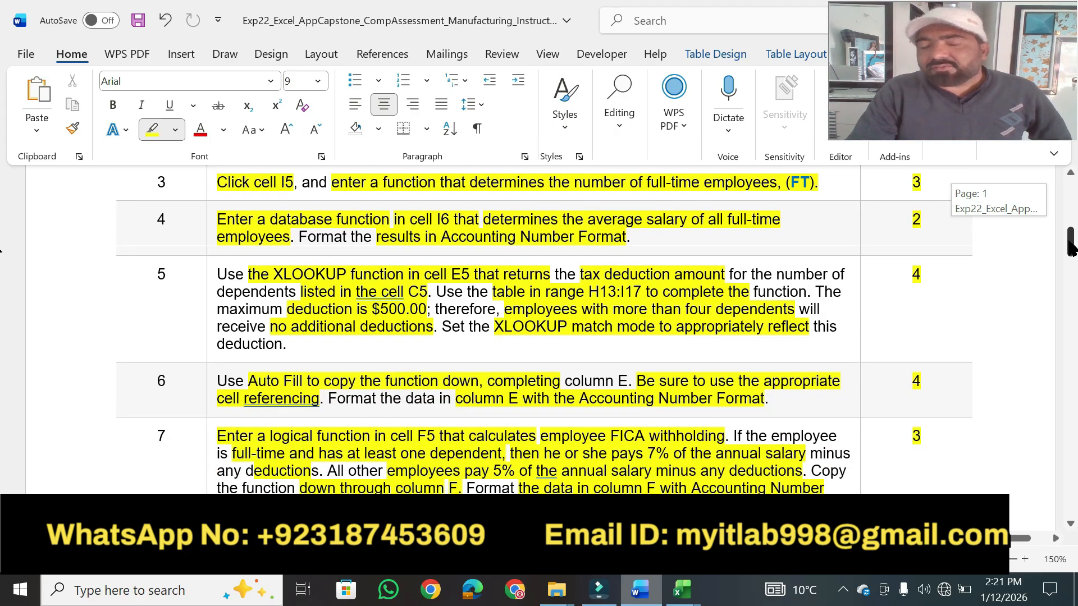
pyautogui.moveTo(1071, 247); pyautogui.dragTo(1071, 247)
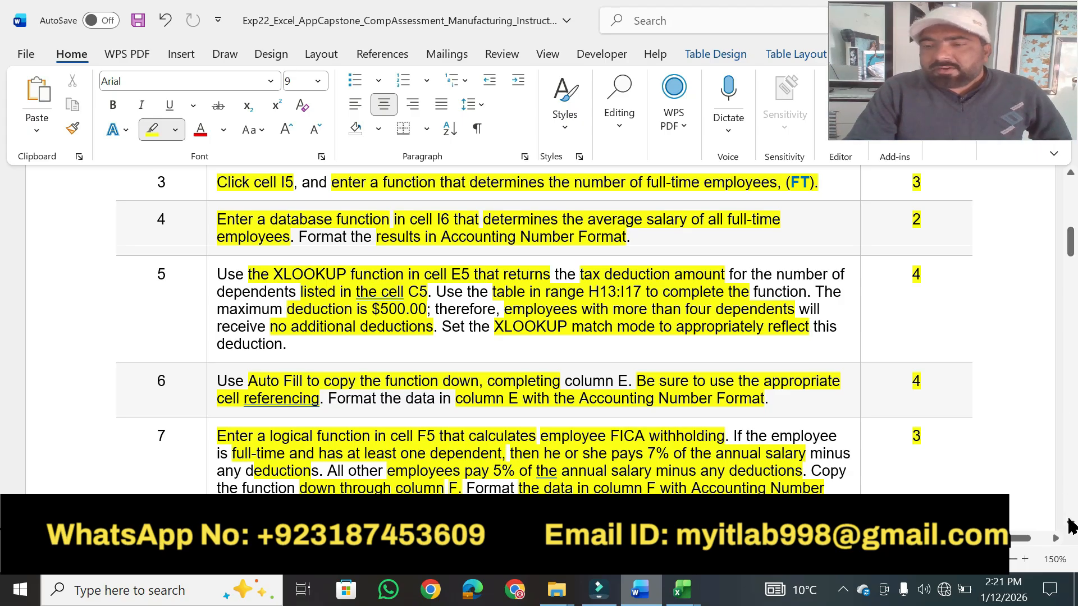
pyautogui.click(1071, 528)
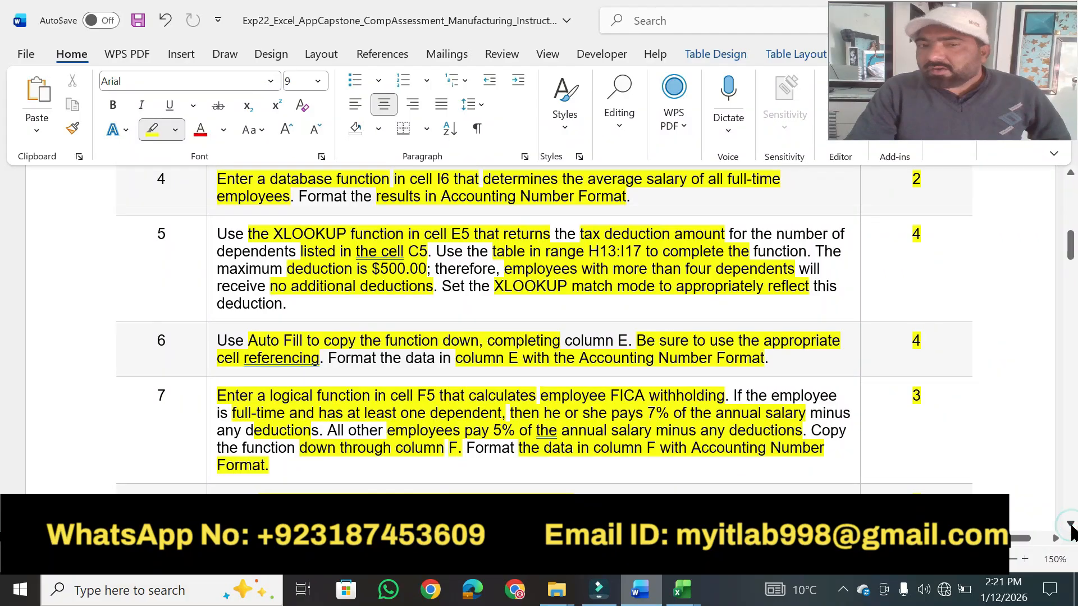
pyautogui.click(1071, 525)
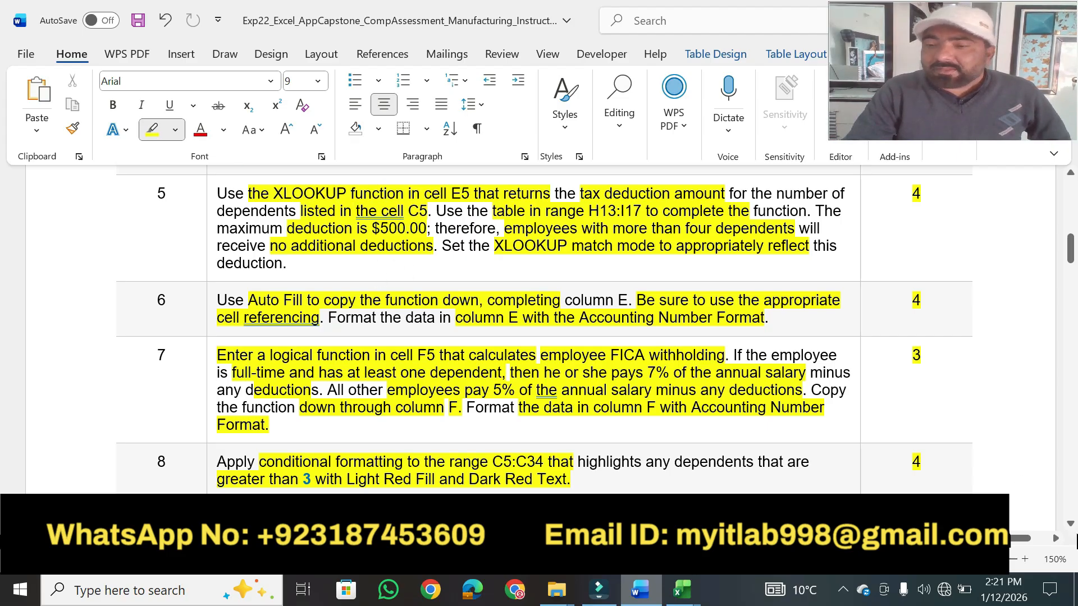
pyautogui.scroll(-3, 1070, 536)
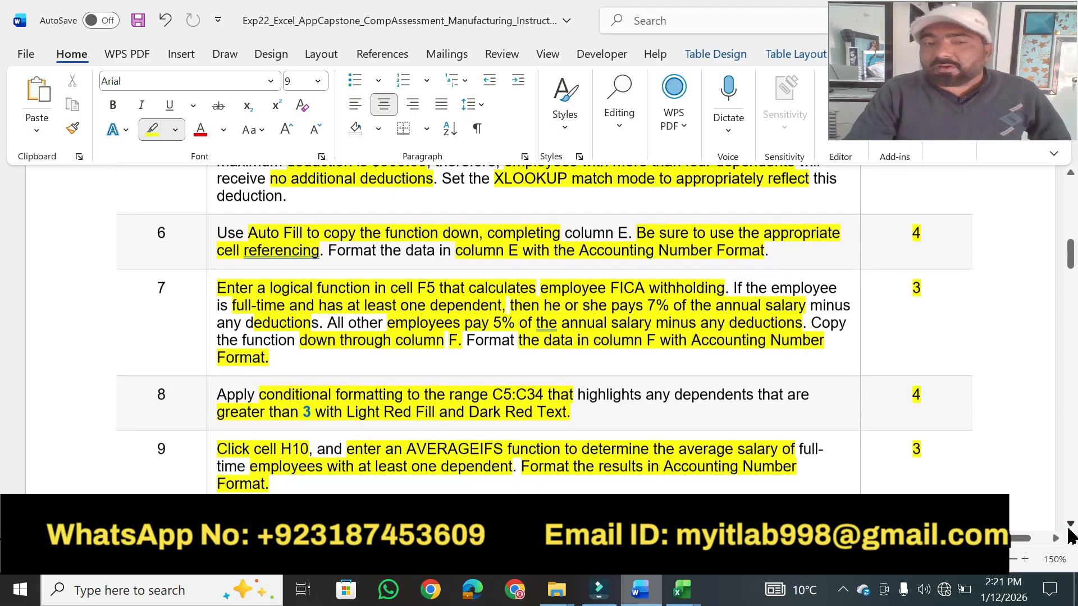
pyautogui.scroll(-2, 1069, 535)
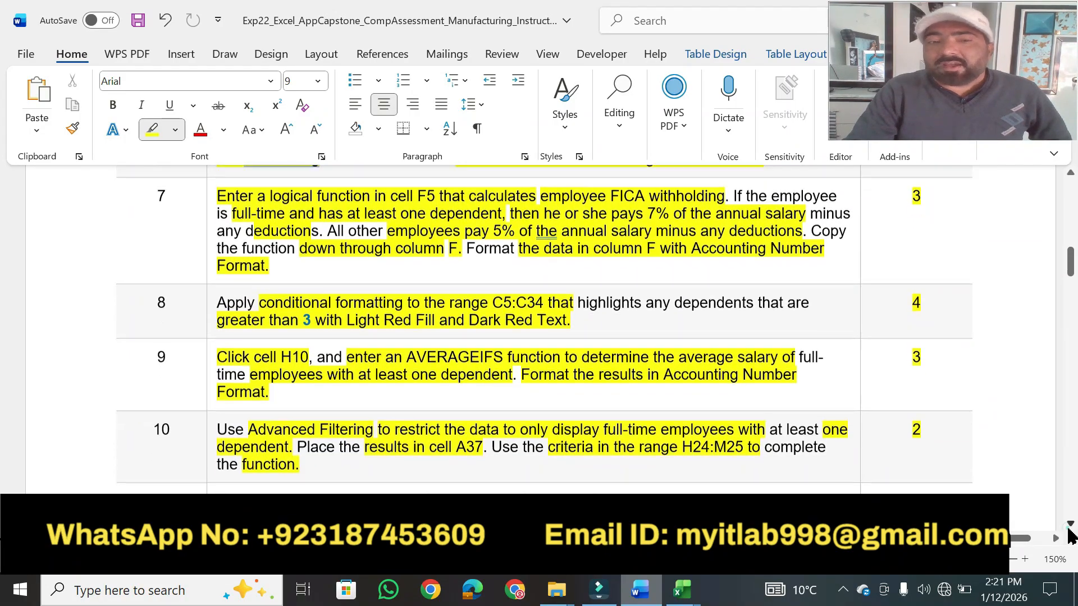
pyautogui.scroll(-3, 1069, 536)
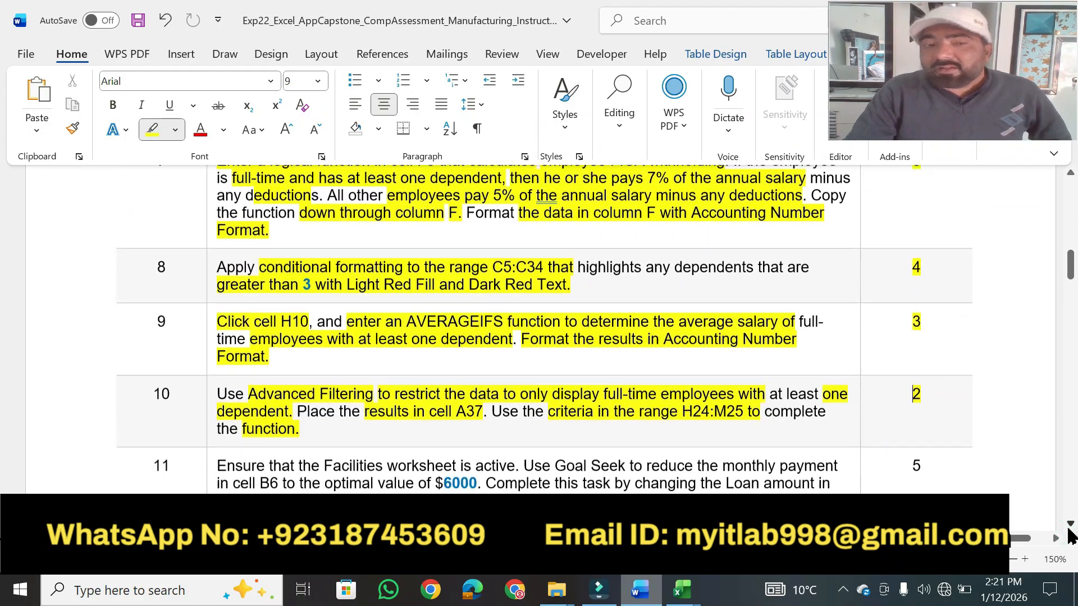
pyautogui.scroll(-1, 1070, 536)
pyautogui.scroll(-1, 1069, 537)
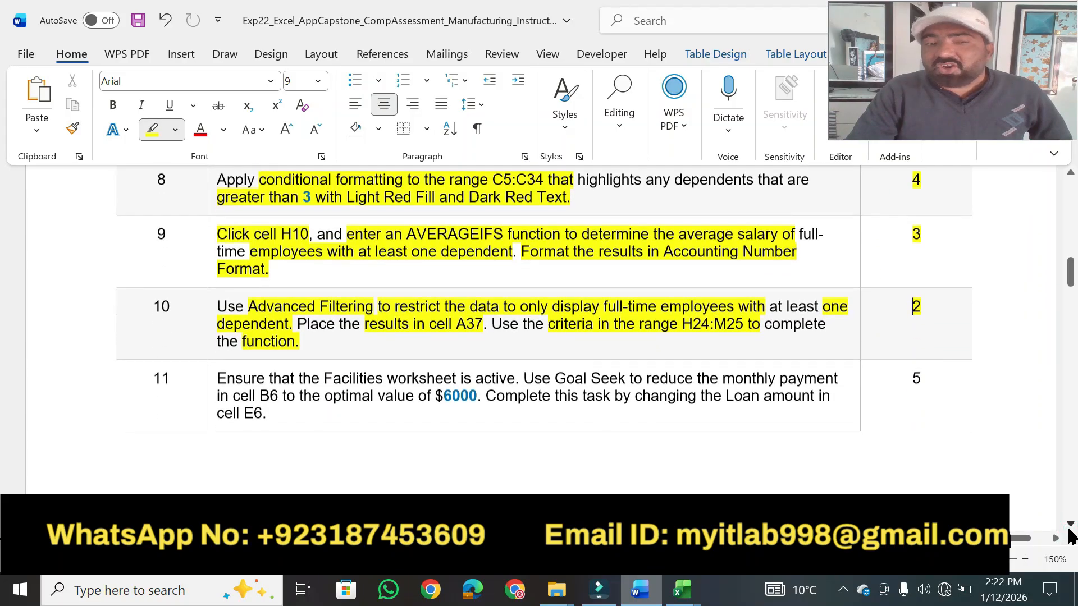
pyautogui.scroll(-3, 1070, 536)
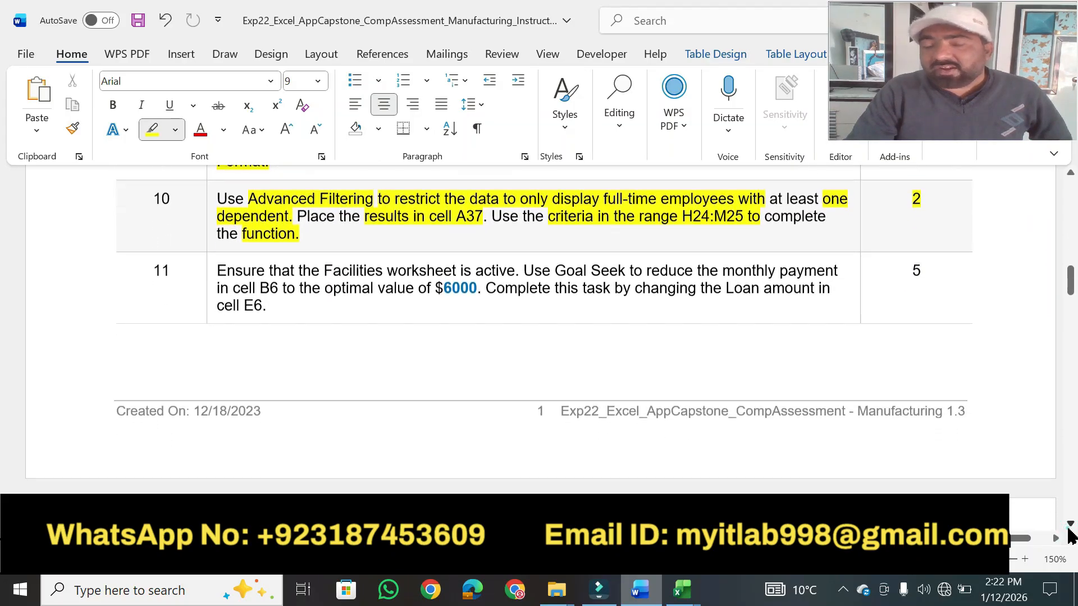
pyautogui.moveTo(1069, 287); pyautogui.dragTo(1064, 198)
pyautogui.click(1069, 172)
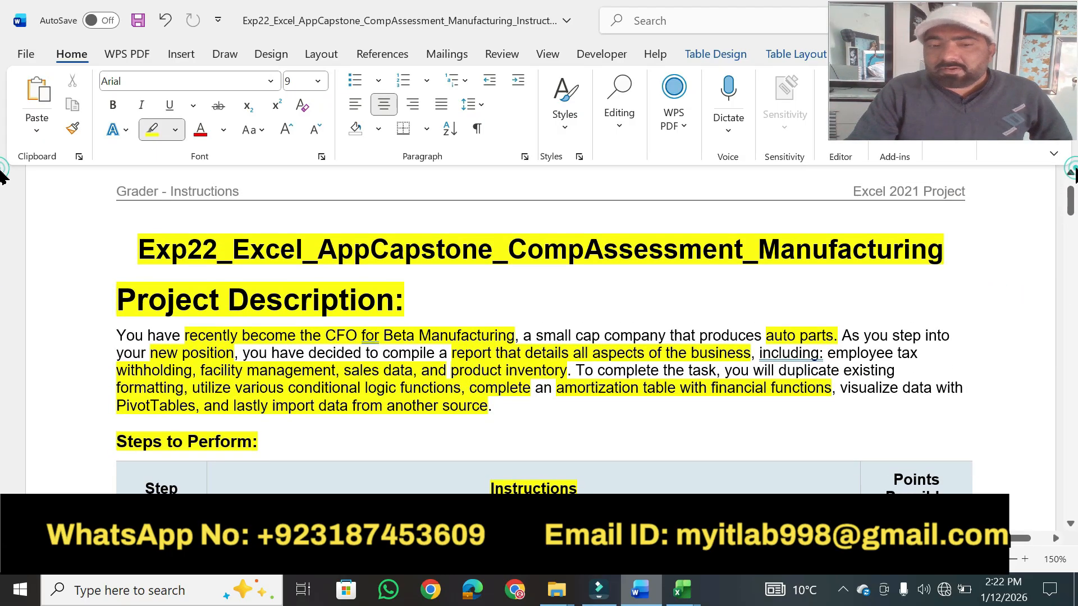
pyautogui.click(1070, 172)
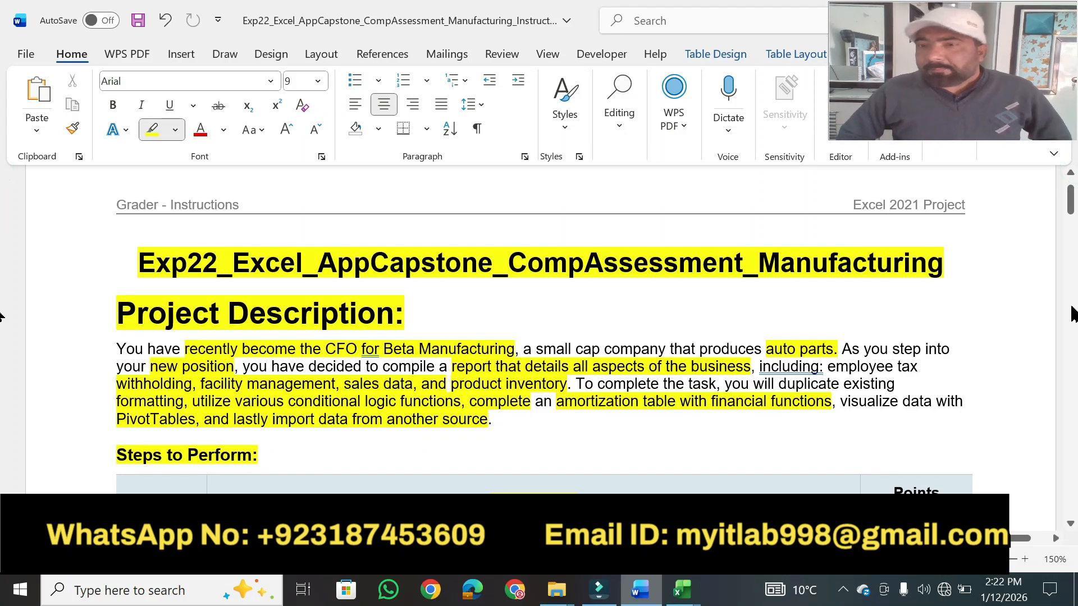